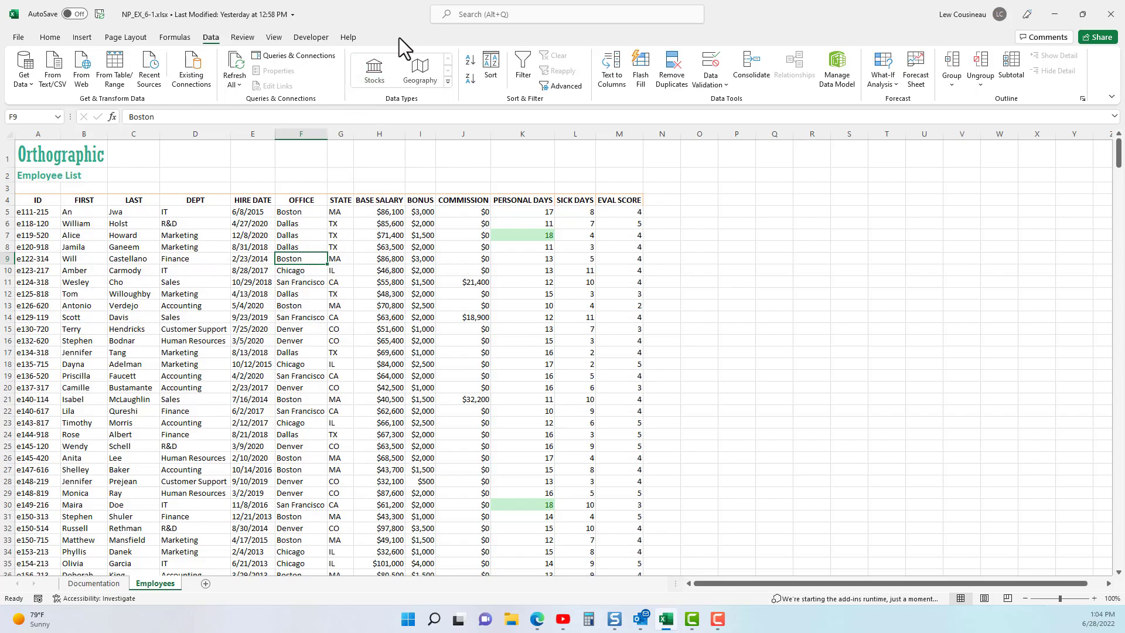
Add filter buttons to the header row of the employee list
{"action": "left_click", "coordinate": [410, 286]}
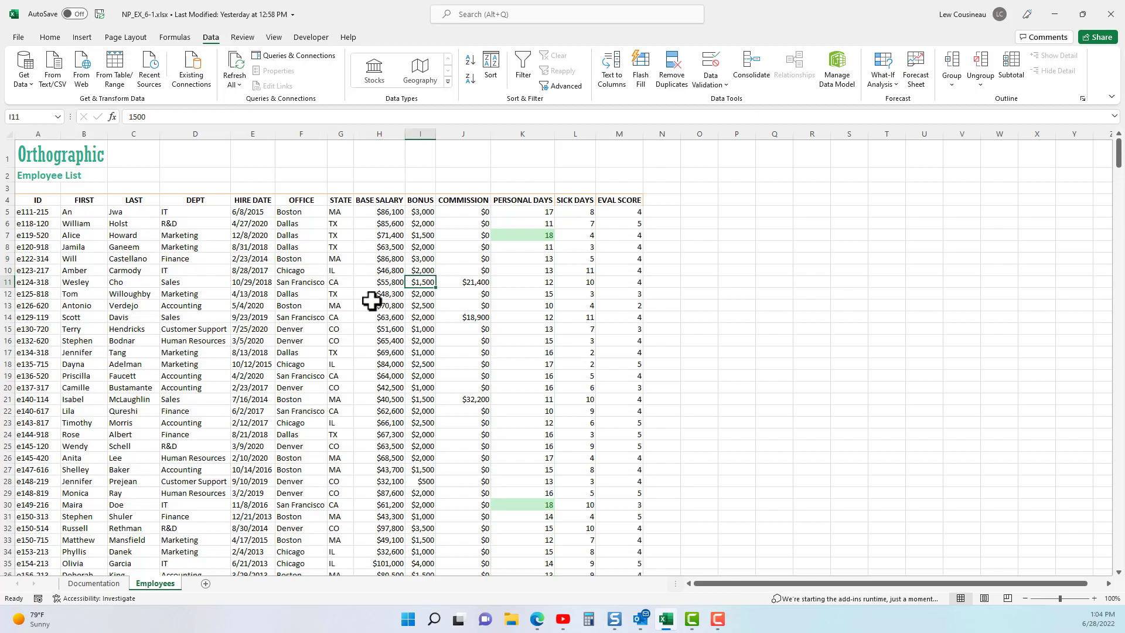
{"action": "left_click", "coordinate": [206, 233]}
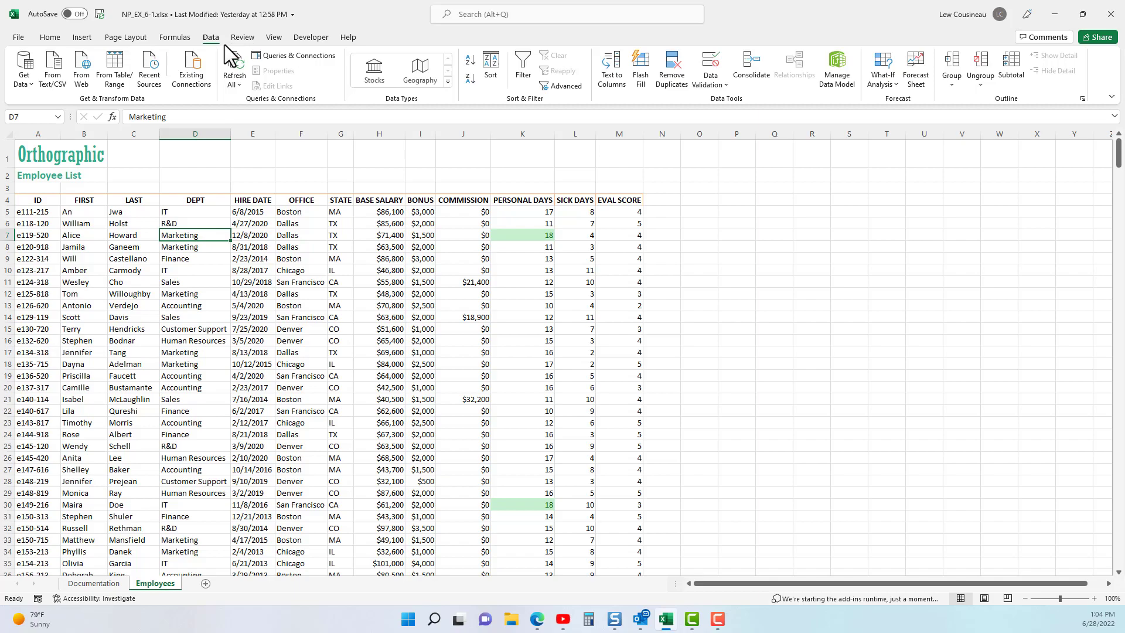
{"action": "left_click", "coordinate": [523, 68]}
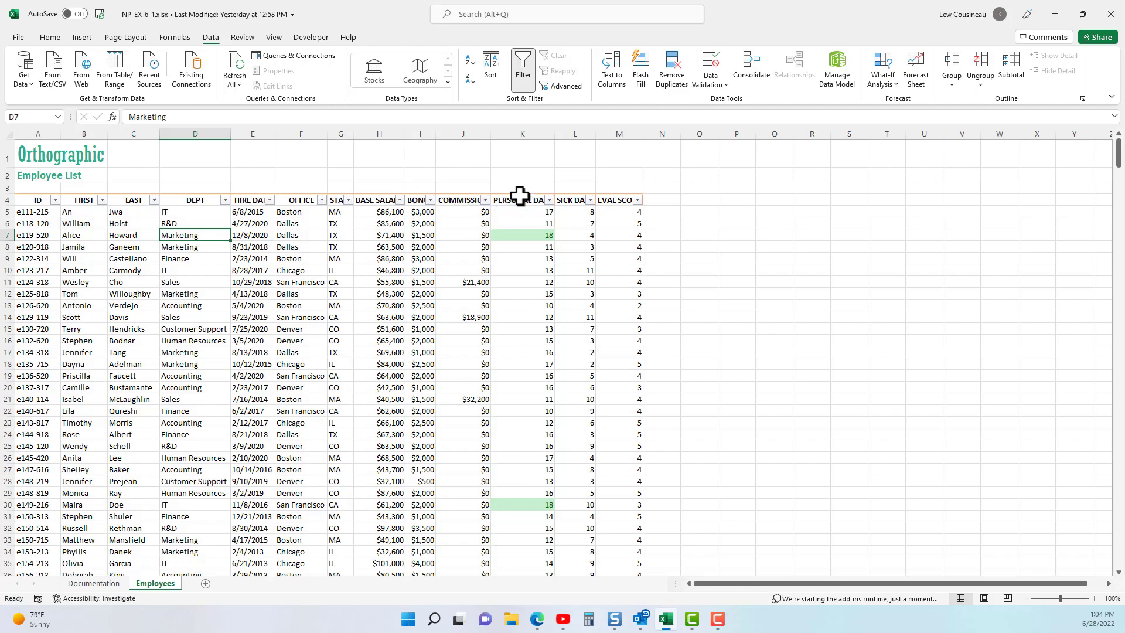
Remove the filter buttons from the employee list's header row
{"action": "left_click", "coordinate": [50, 36]}
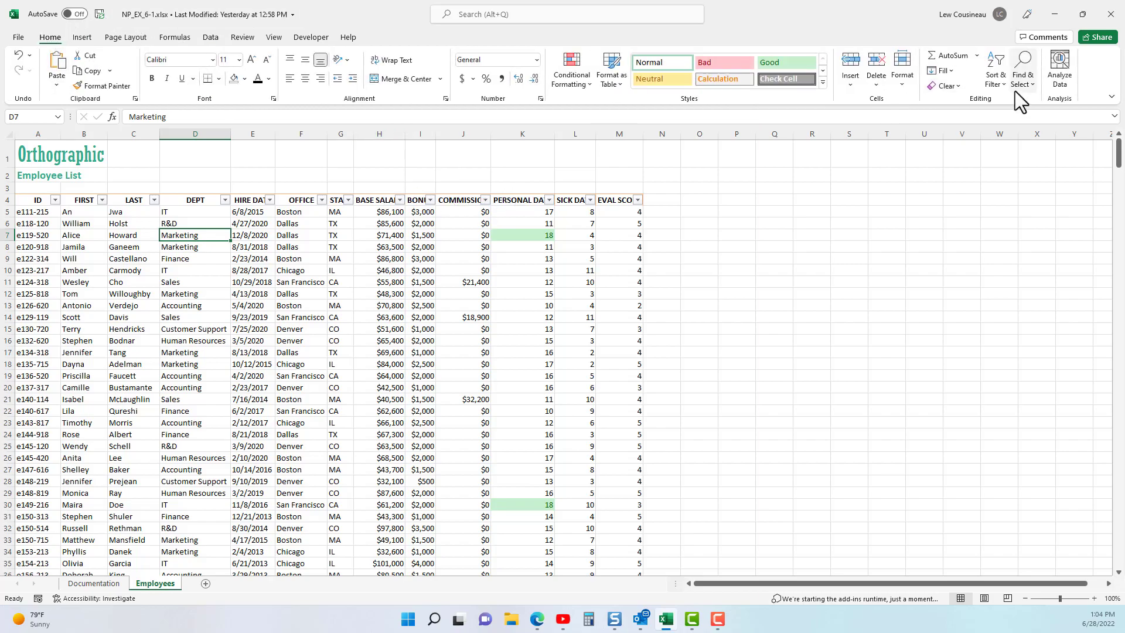
{"action": "left_click", "coordinate": [999, 83]}
{"action": "left_click", "coordinate": [1005, 158]}
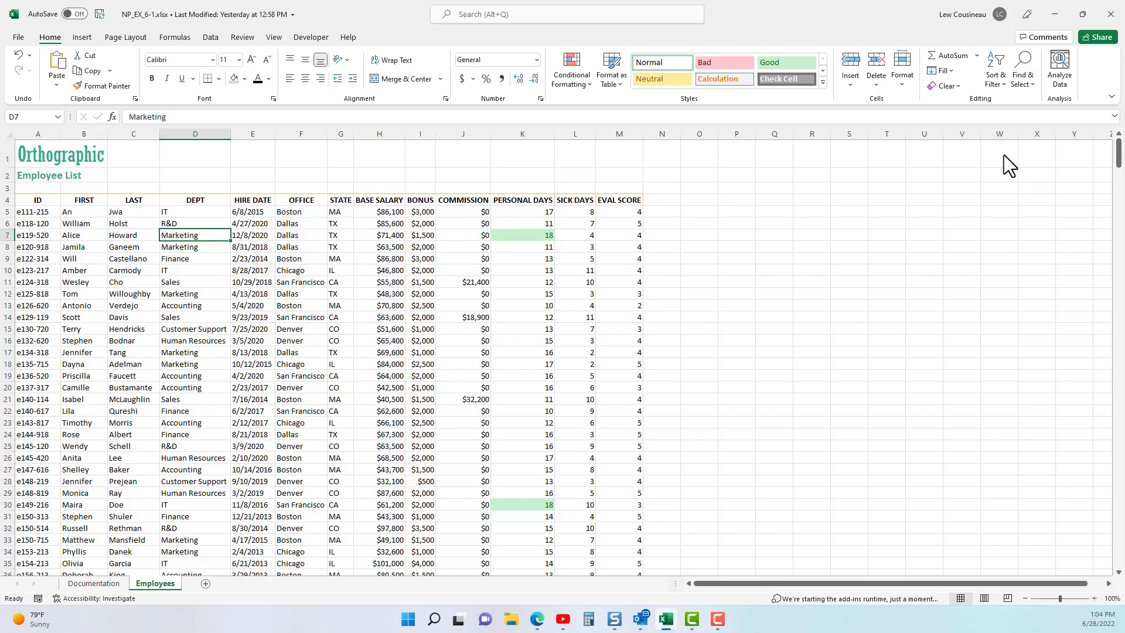
Convert the employee list in A4:M538 into a table, with the first row used as headers
{"action": "left_click", "coordinate": [222, 317]}
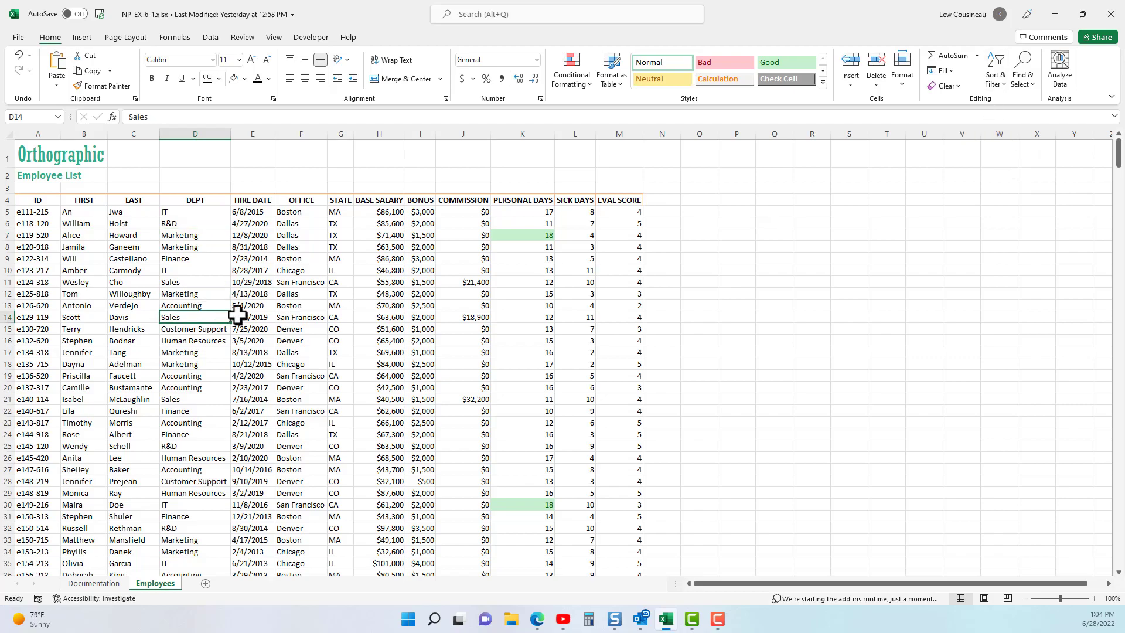
{"action": "left_click", "coordinate": [82, 37]}
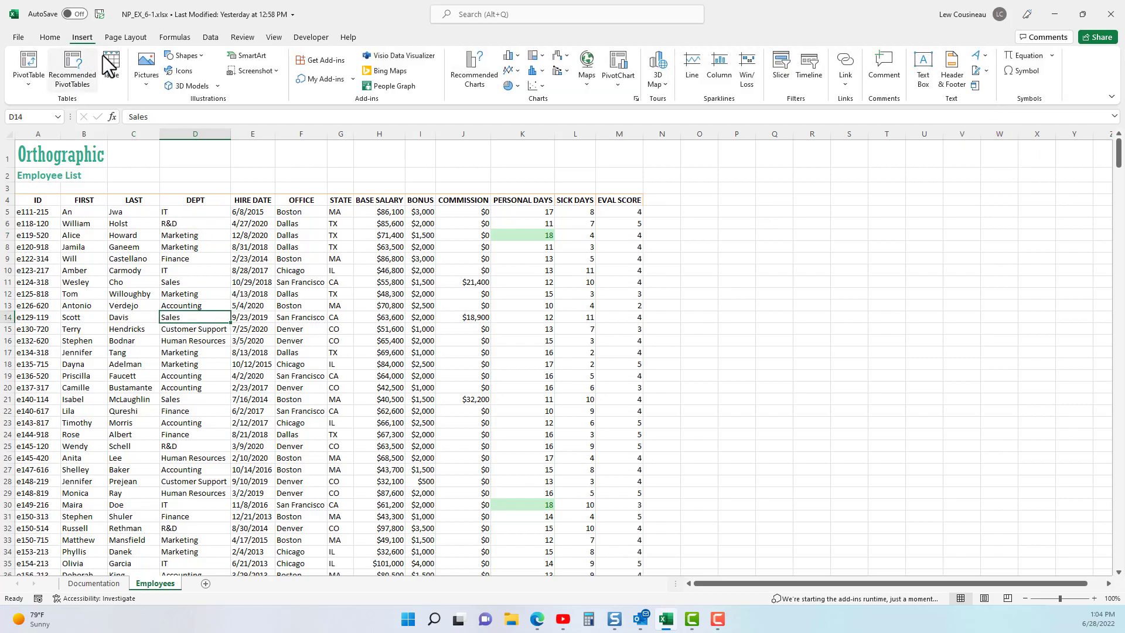
{"action": "left_click", "coordinate": [111, 66]}
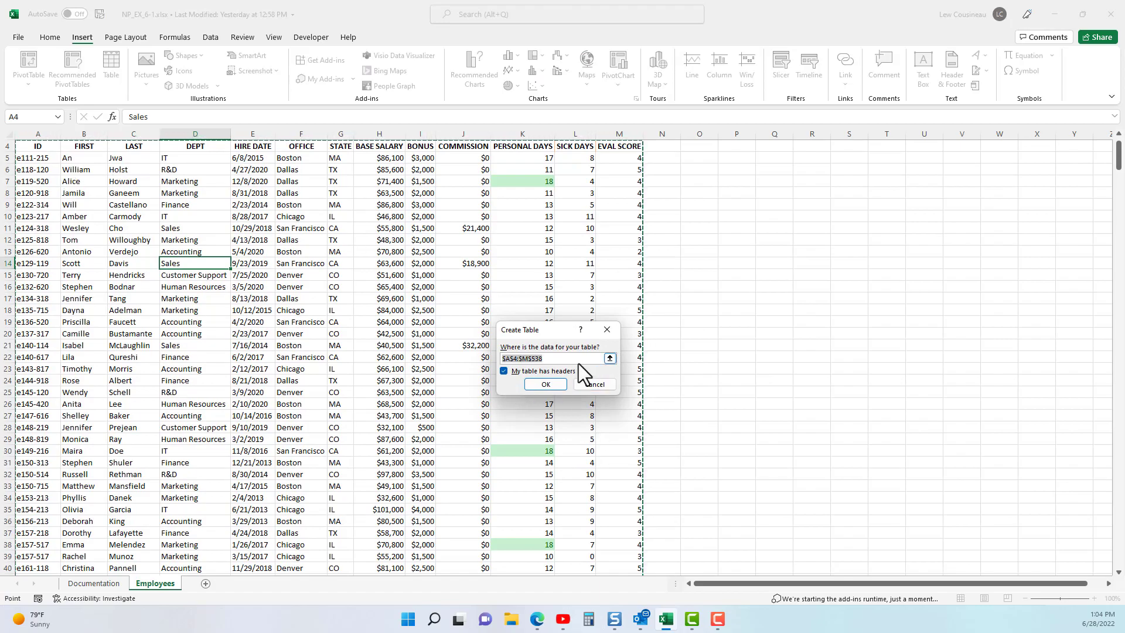
{"action": "left_click", "coordinate": [546, 385]}
{"action": "scroll", "coordinate": [365, 415], "scroll_direction": "up", "scroll_amount": 1}
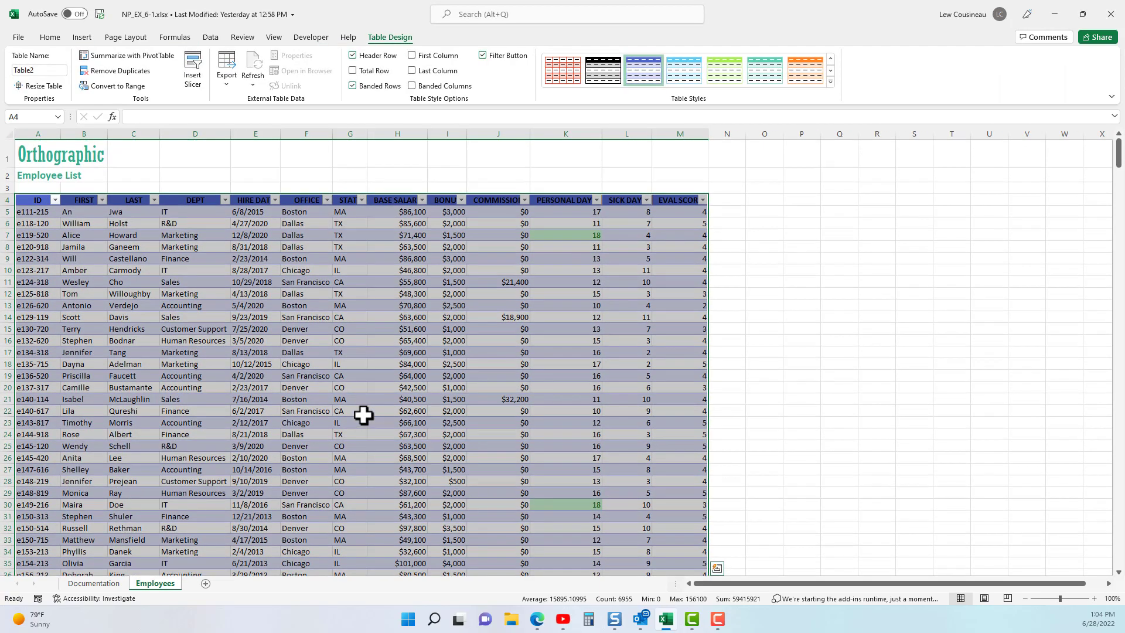
{"action": "left_click", "coordinate": [342, 351]}
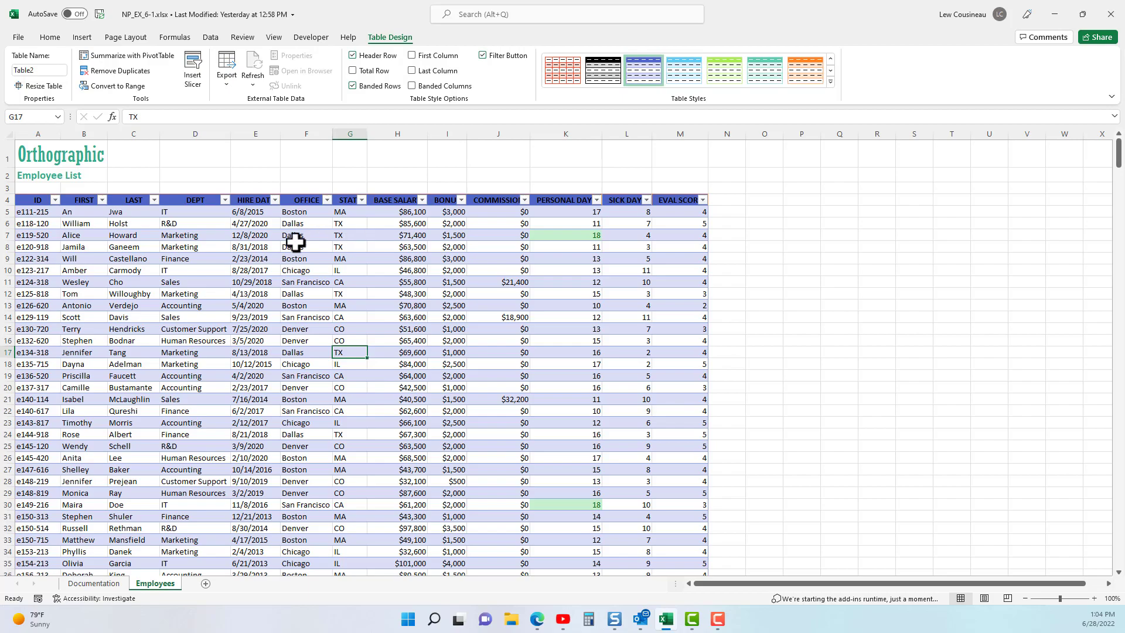
Hide the filter buttons in the table's header row and show them again
{"action": "left_click", "coordinate": [483, 55]}
{"action": "left_click", "coordinate": [309, 398]}
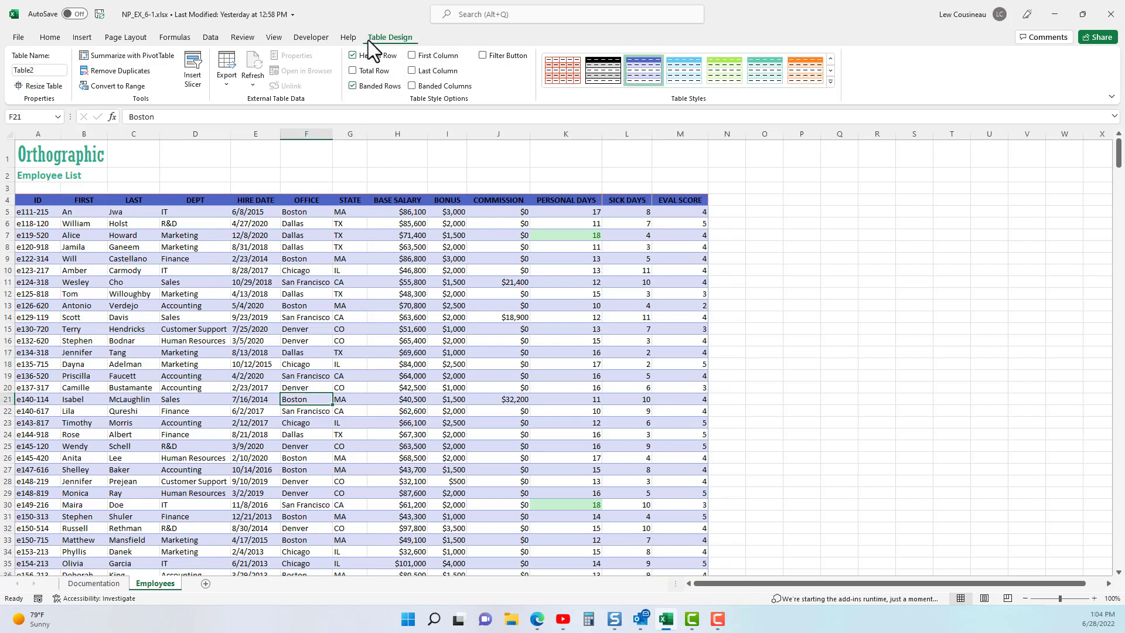
{"action": "left_click", "coordinate": [483, 56]}
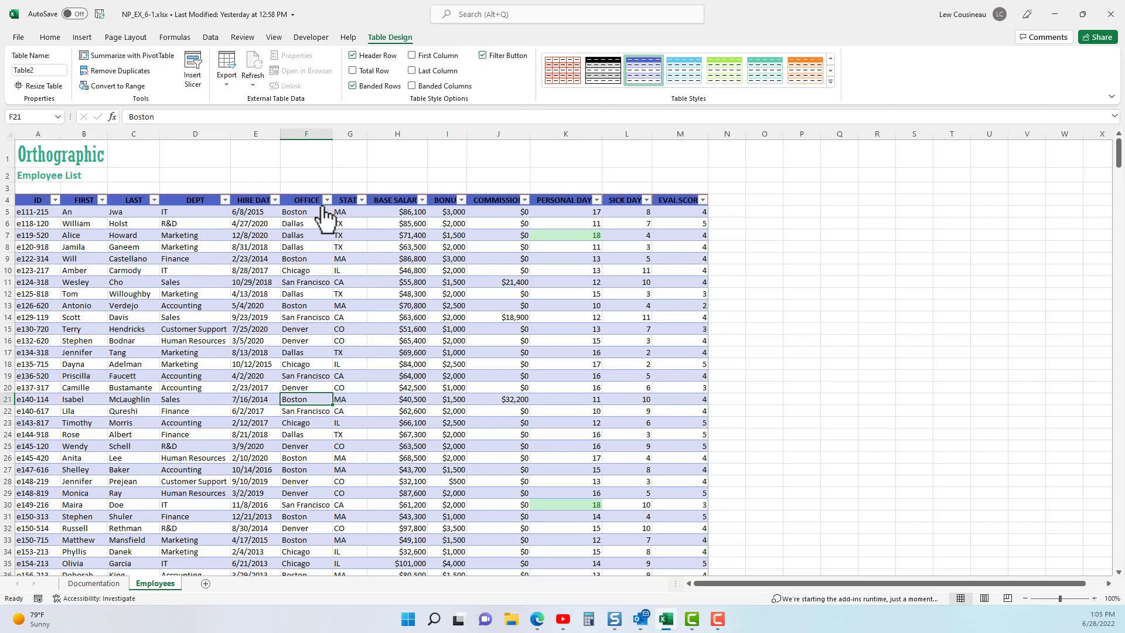
Filter the OFFICE column to only Dallas and look through the remaining employee records
{"action": "left_click", "coordinate": [302, 221]}
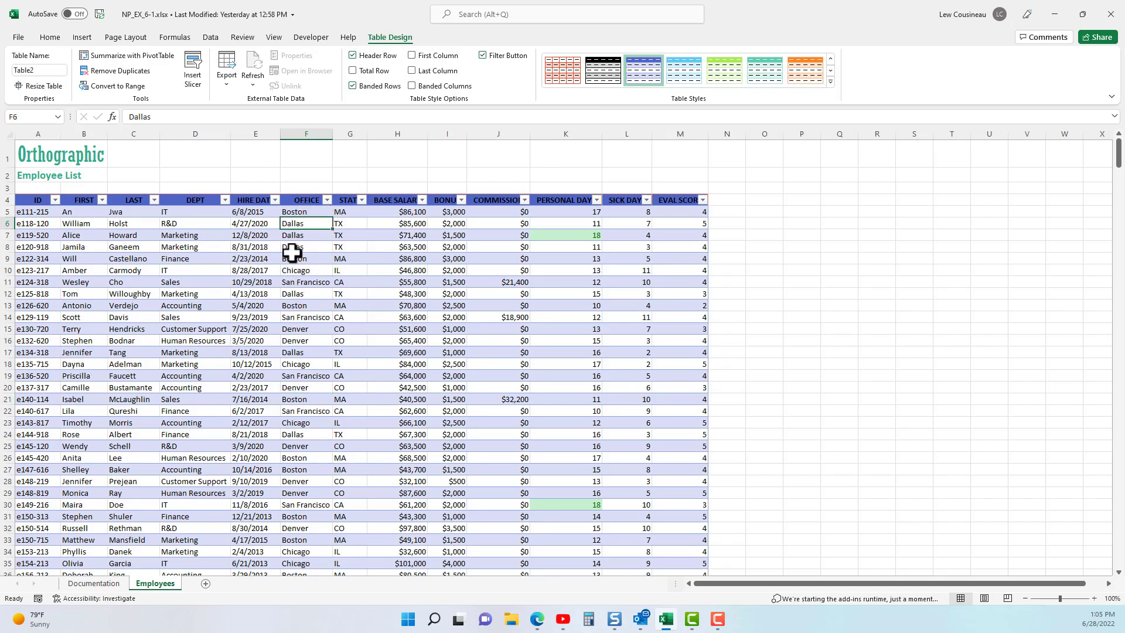
{"action": "scroll", "coordinate": [301, 350], "scroll_direction": "down", "scroll_amount": 1}
{"action": "scroll", "coordinate": [303, 350], "scroll_direction": "up", "scroll_amount": 1}
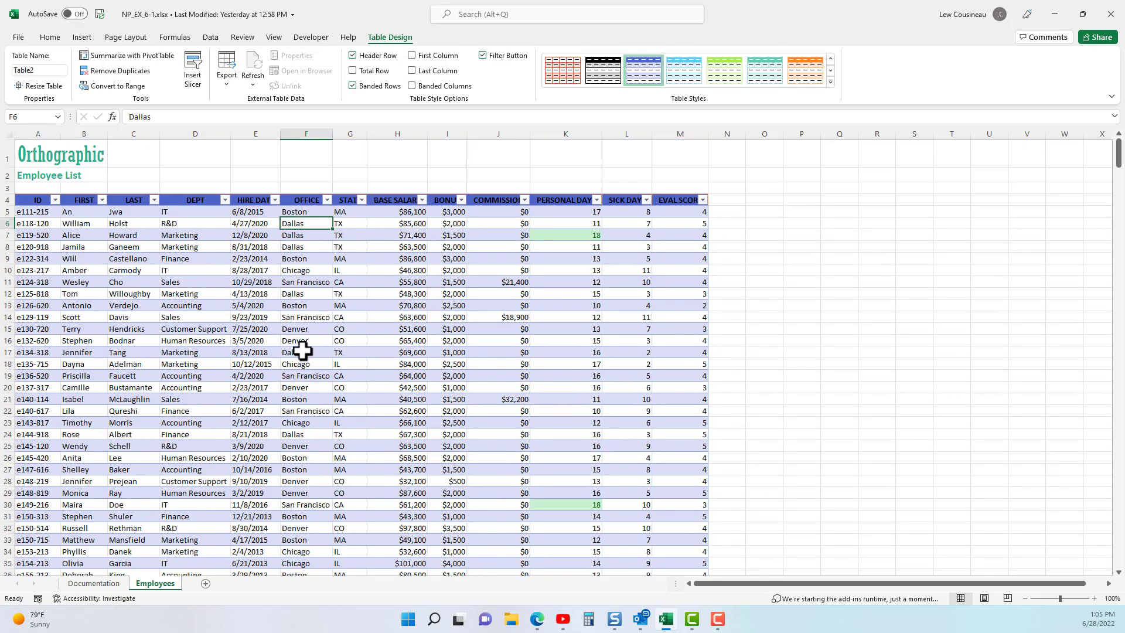
{"action": "left_click", "coordinate": [327, 201]}
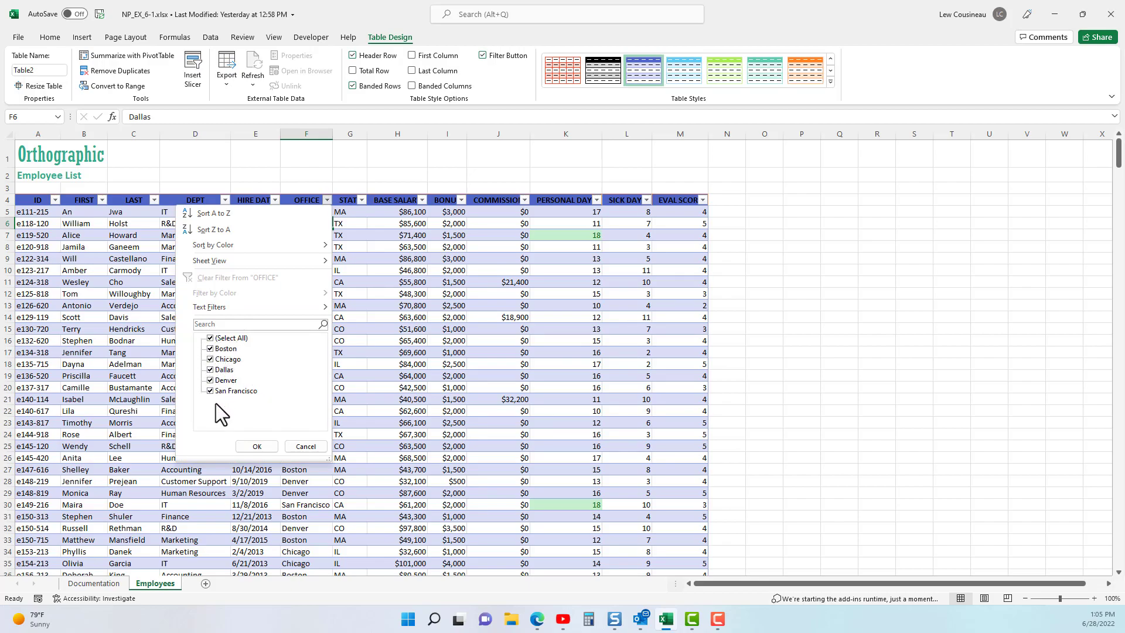
{"action": "left_click", "coordinate": [208, 339]}
{"action": "left_click", "coordinate": [211, 370]}
{"action": "left_click", "coordinate": [257, 446]}
{"action": "scroll", "coordinate": [262, 377], "scroll_direction": "down", "scroll_amount": 10}
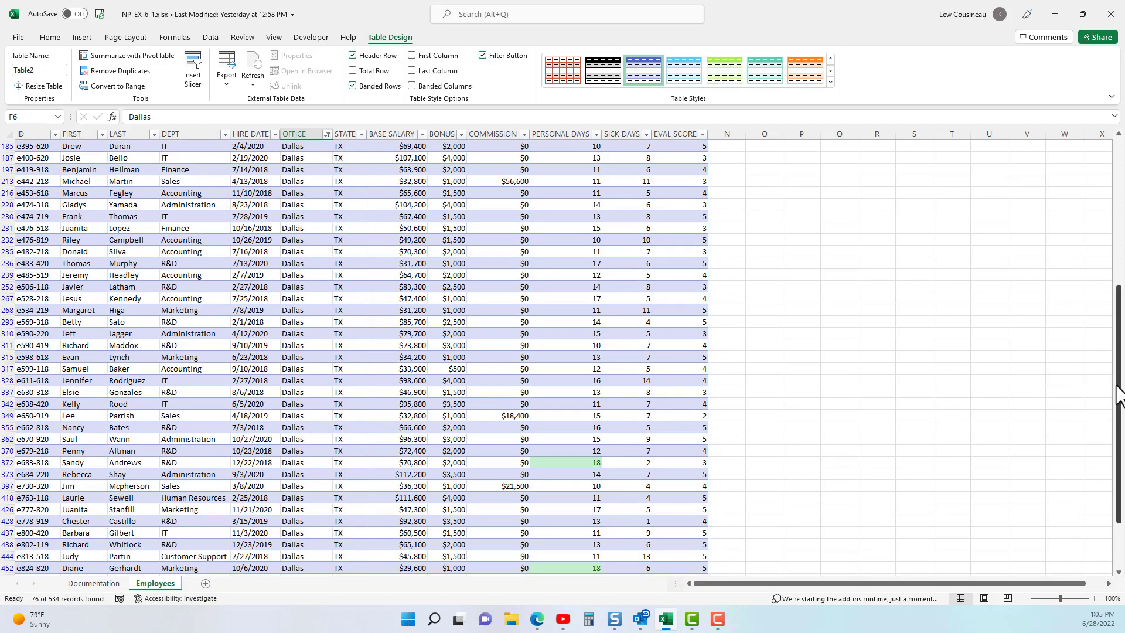
{"action": "left_click_drag", "start_coordinate": [1119, 407], "coordinate": [1118, 247]}
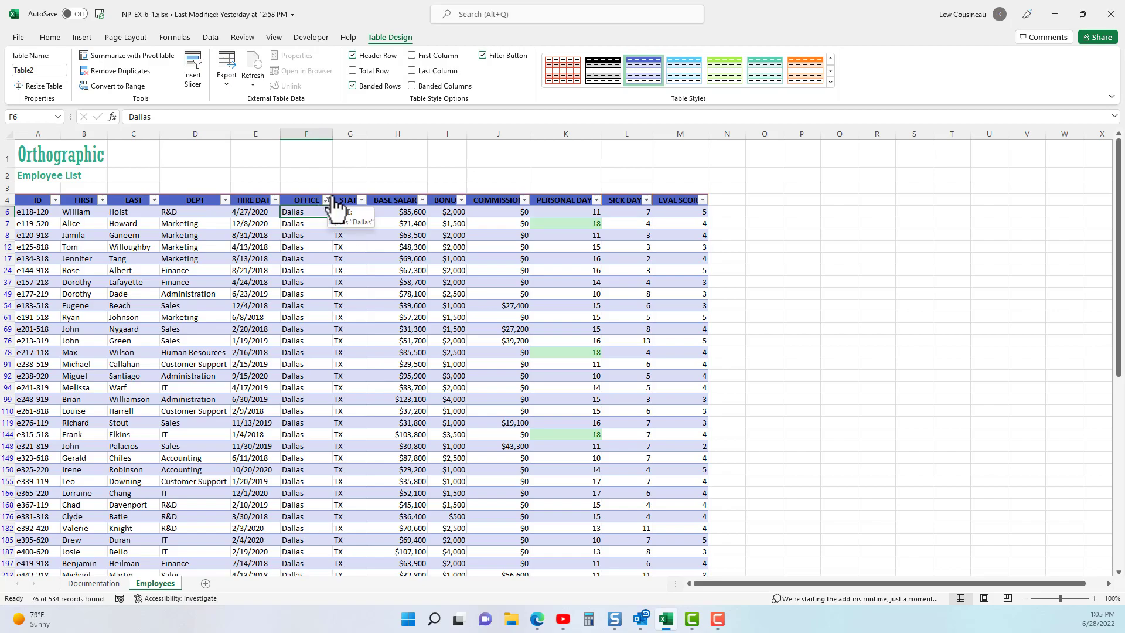
Filter the DEPT column to only Accounting and check the OFFICE and DEPT values of the remaining rows
{"action": "left_click", "coordinate": [225, 200]}
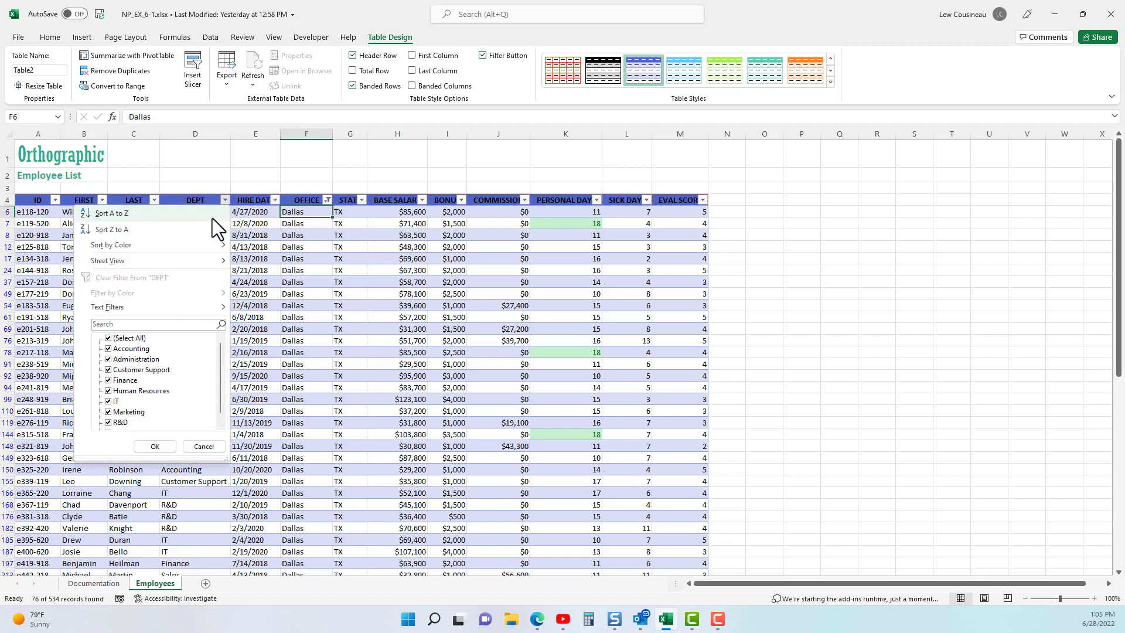
{"action": "left_click", "coordinate": [109, 339]}
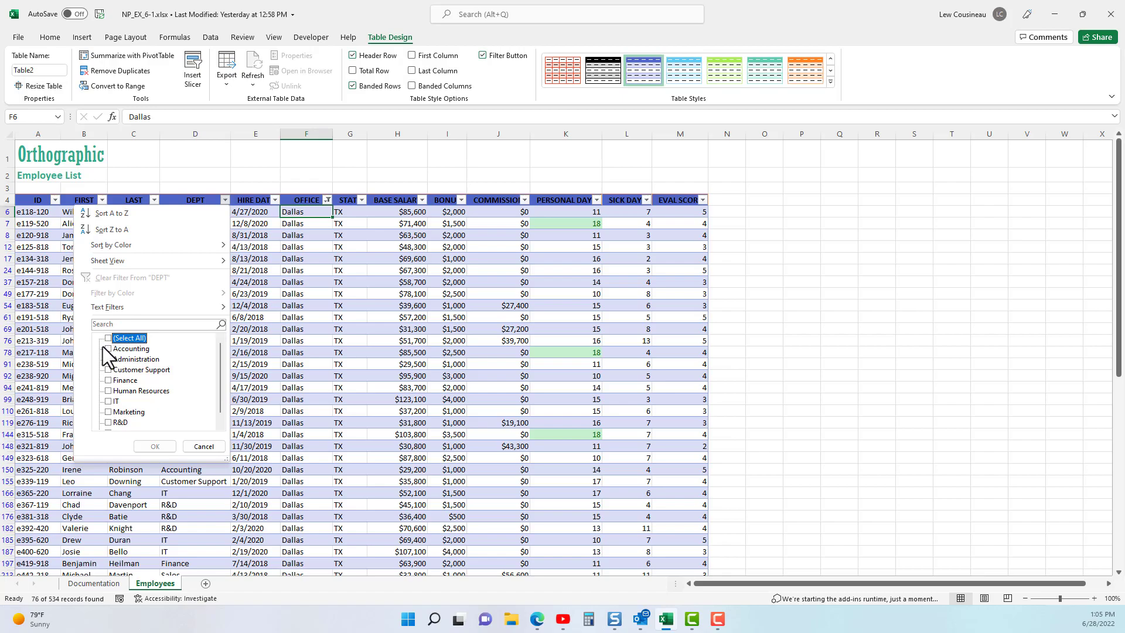
{"action": "left_click", "coordinate": [109, 349]}
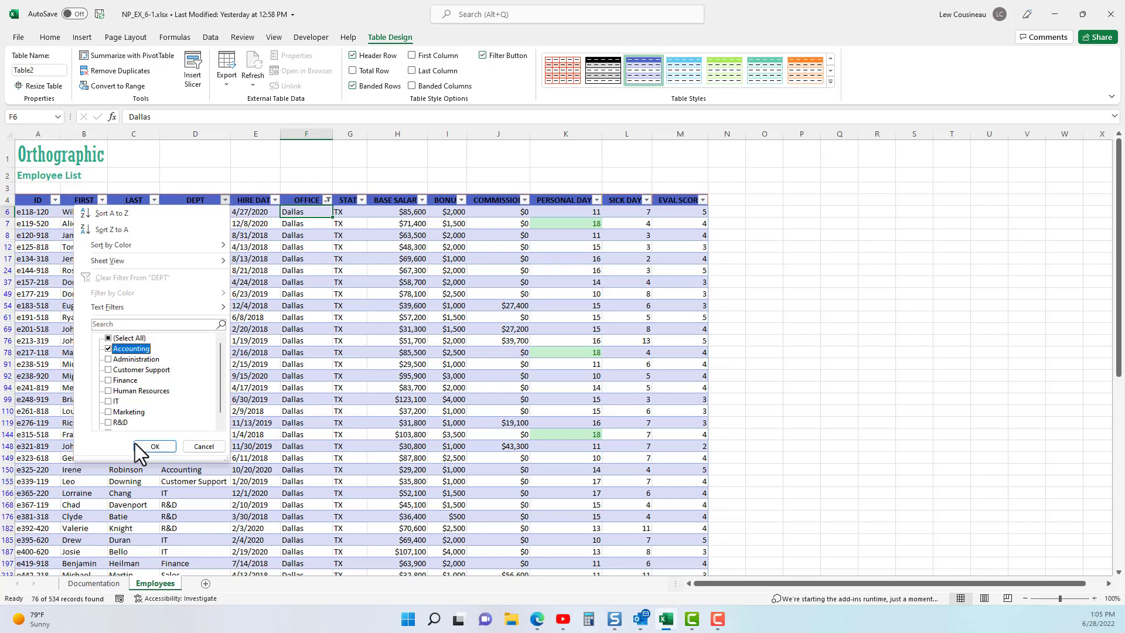
{"action": "left_click", "coordinate": [155, 447]}
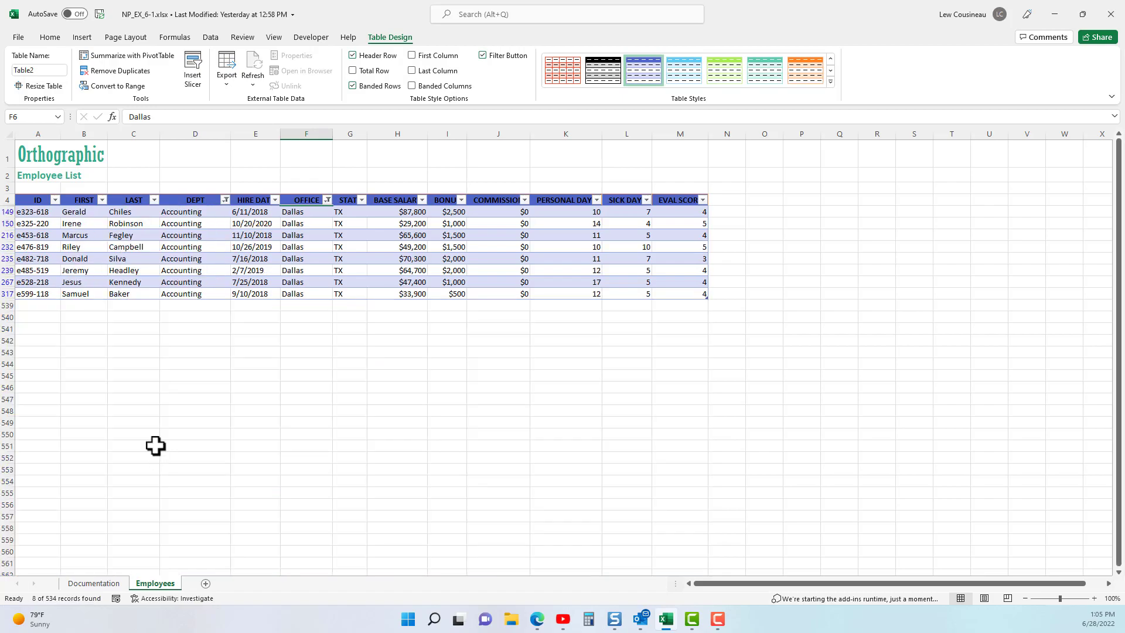
{"action": "left_click_drag", "start_coordinate": [293, 214], "coordinate": [292, 297]}
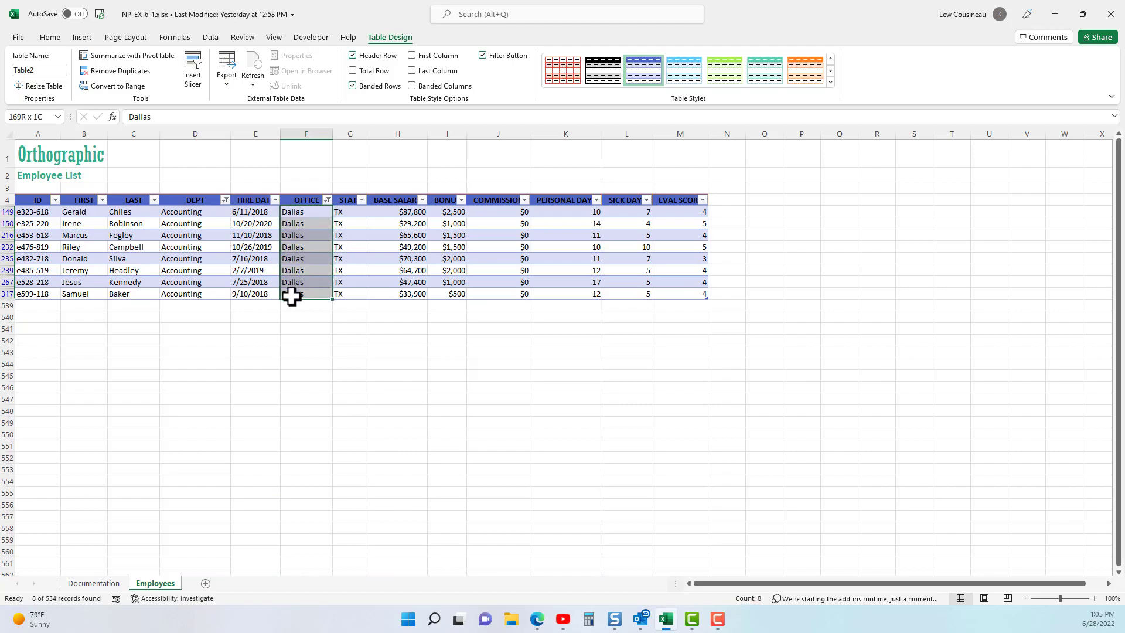
{"action": "left_click_drag", "start_coordinate": [201, 214], "coordinate": [198, 289]}
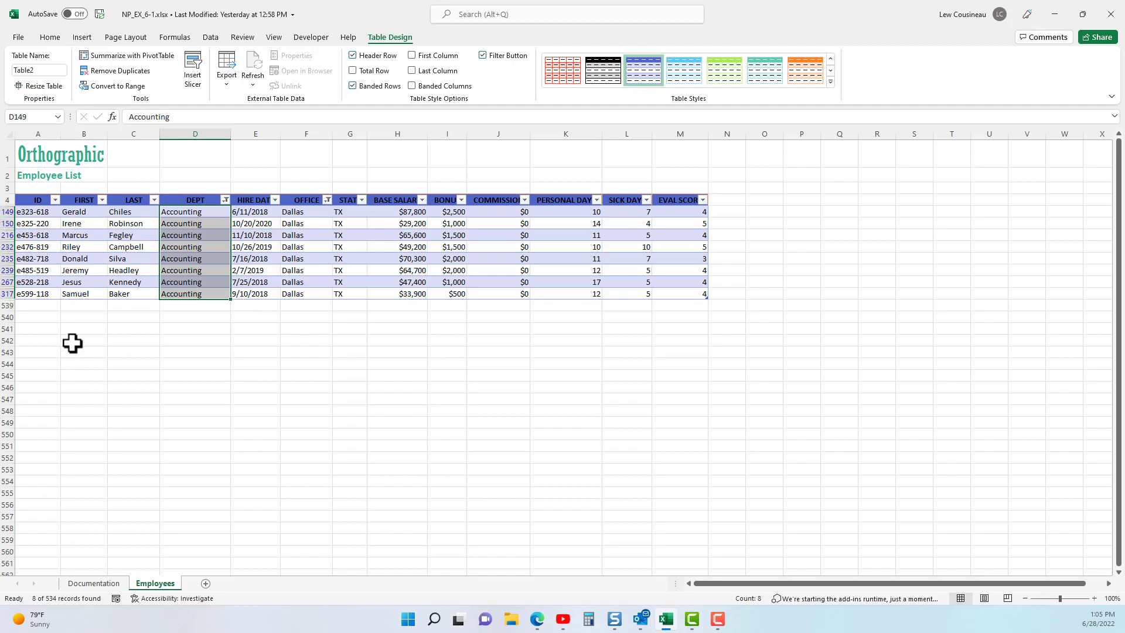
Copy the filtered Dallas accounting records with their headers into a new worksheet, starting at cell A1
{"action": "left_click", "coordinate": [88, 223]}
{"action": "left_click_drag", "start_coordinate": [38, 199], "coordinate": [691, 290]}
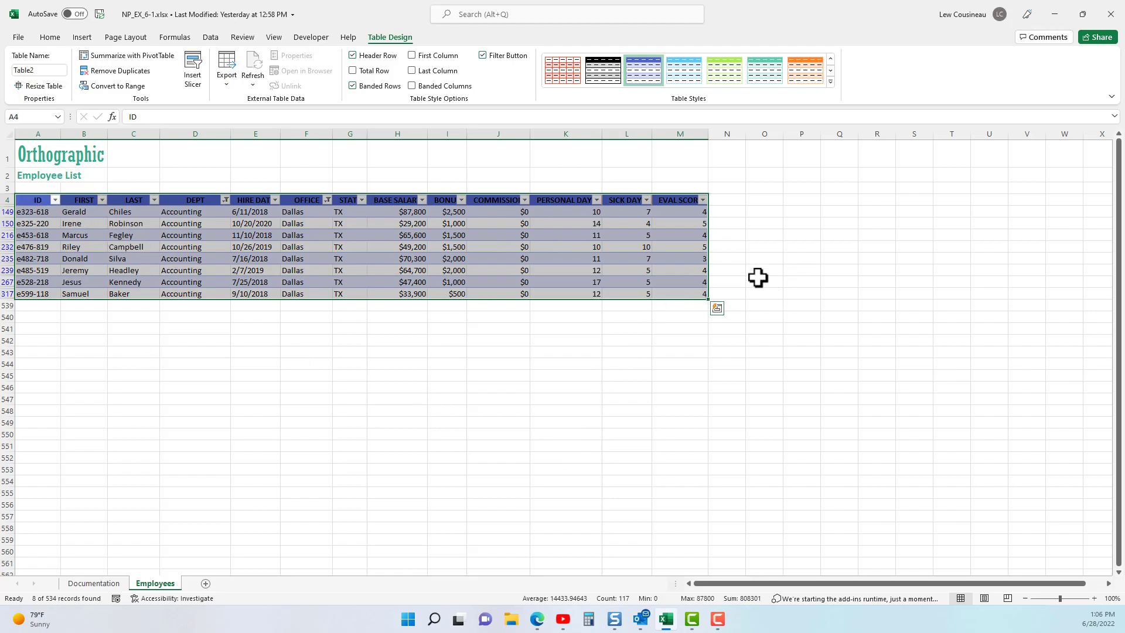
{"action": "key", "text": "ctrl+c"}
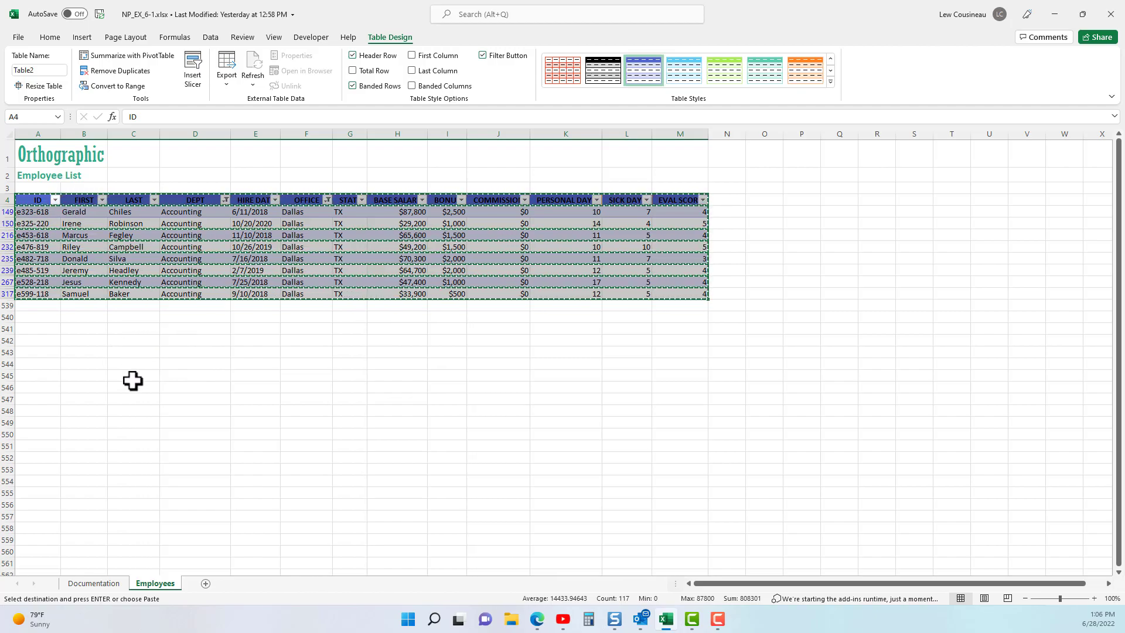
{"action": "left_click", "coordinate": [206, 583]}
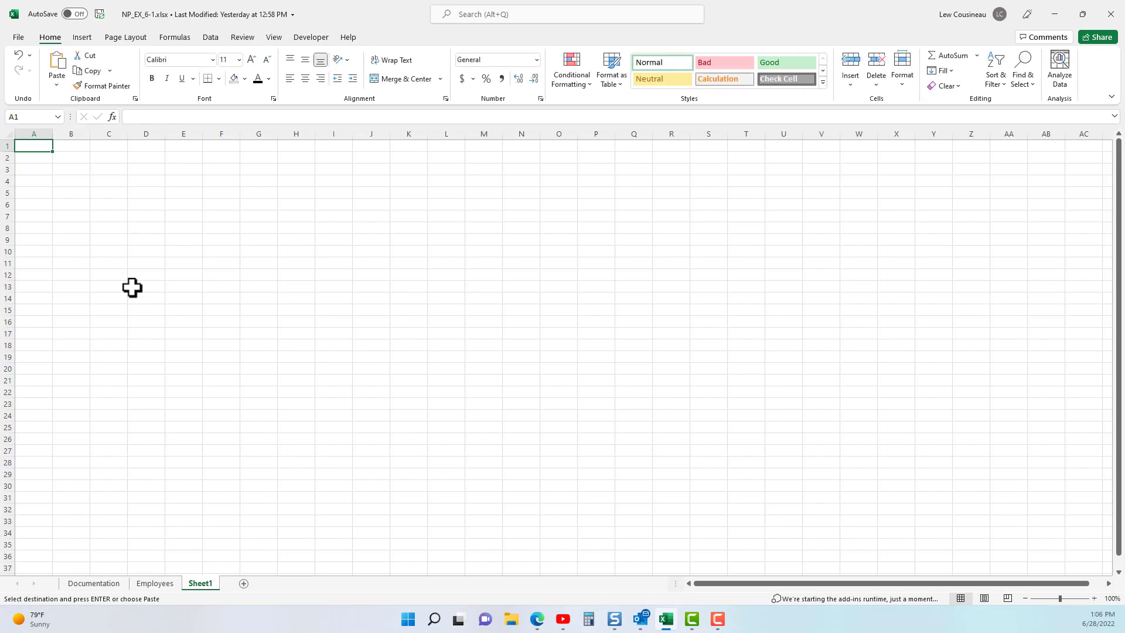
{"action": "key", "text": "ctrl+v"}
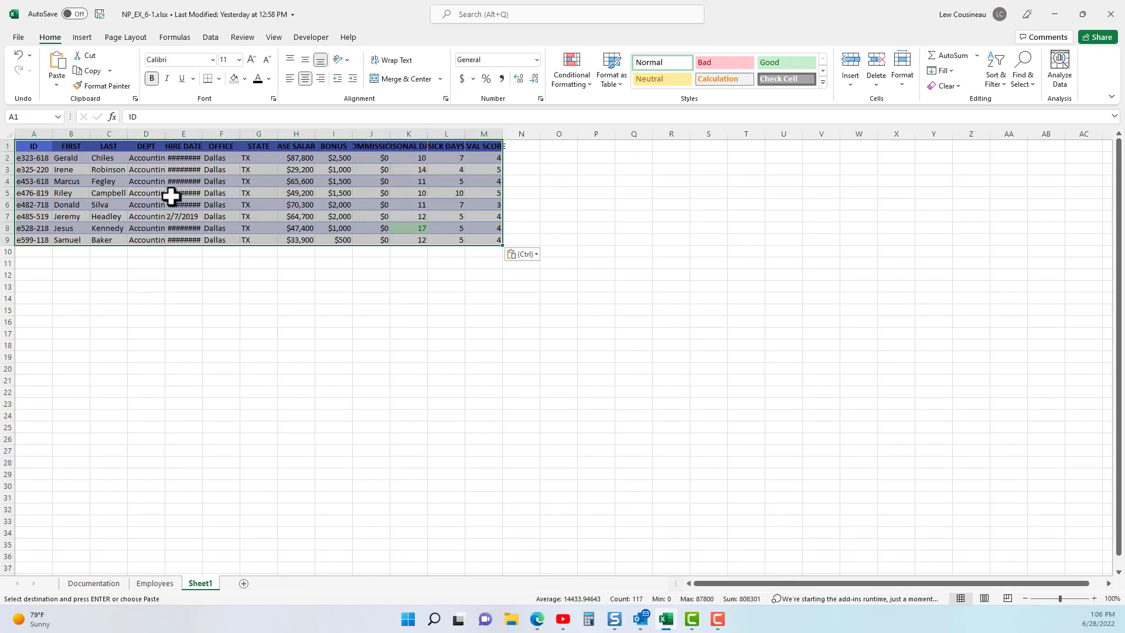
Return to the Employees sheet, end the copy selection and clear all filters from the table
{"action": "left_click", "coordinate": [153, 584]}
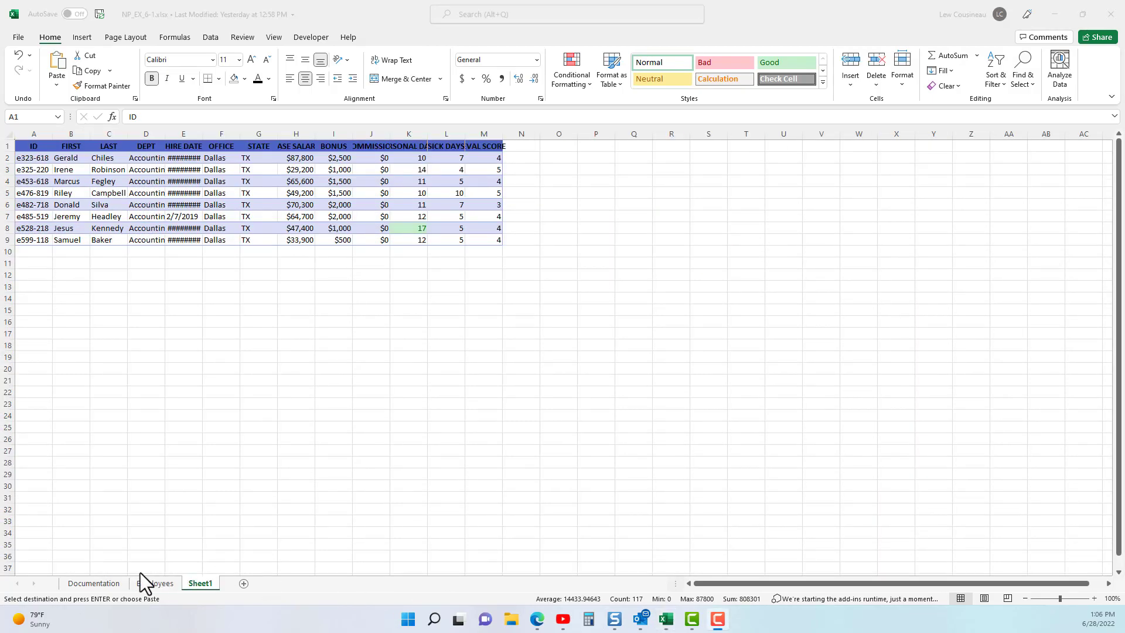
{"action": "left_click", "coordinate": [154, 583]}
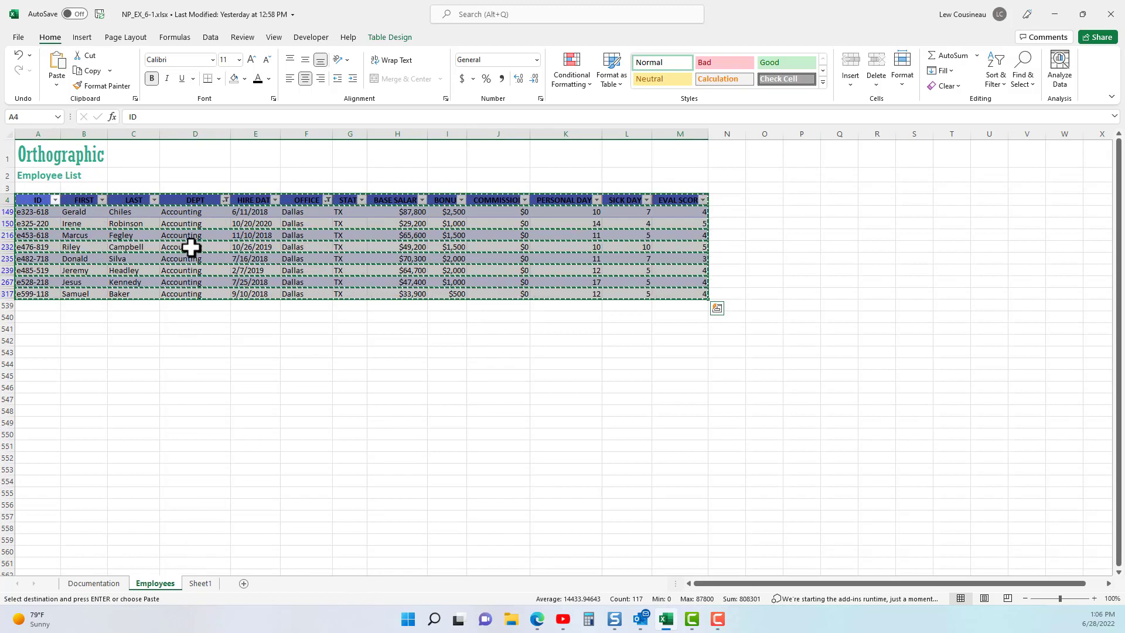
{"action": "key", "text": "Escape"}
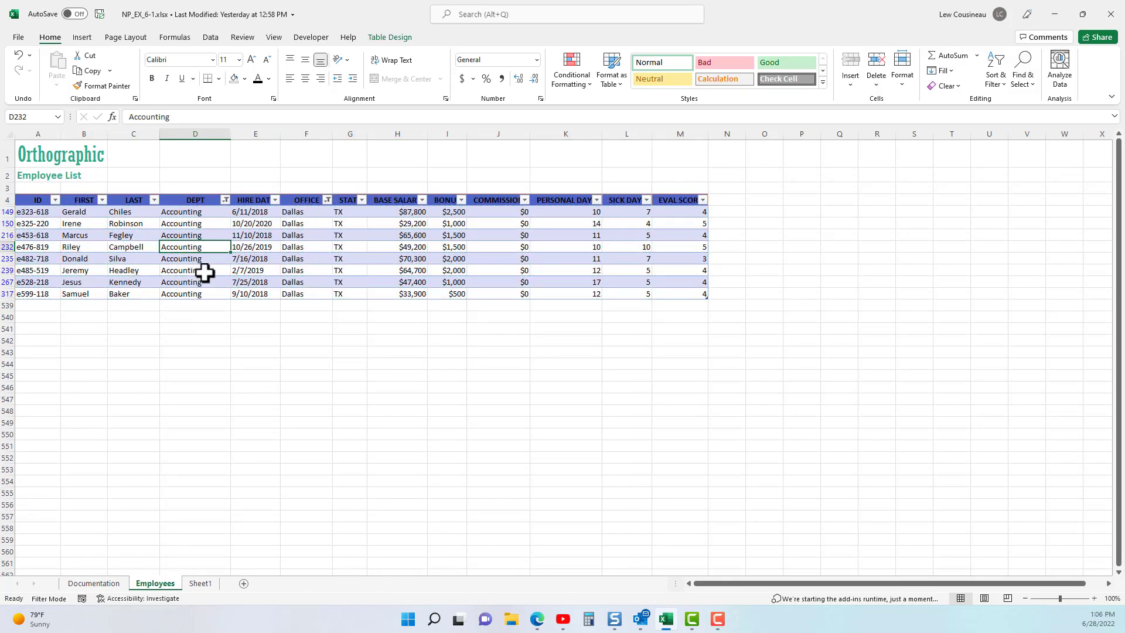
{"action": "left_click", "coordinate": [225, 201]}
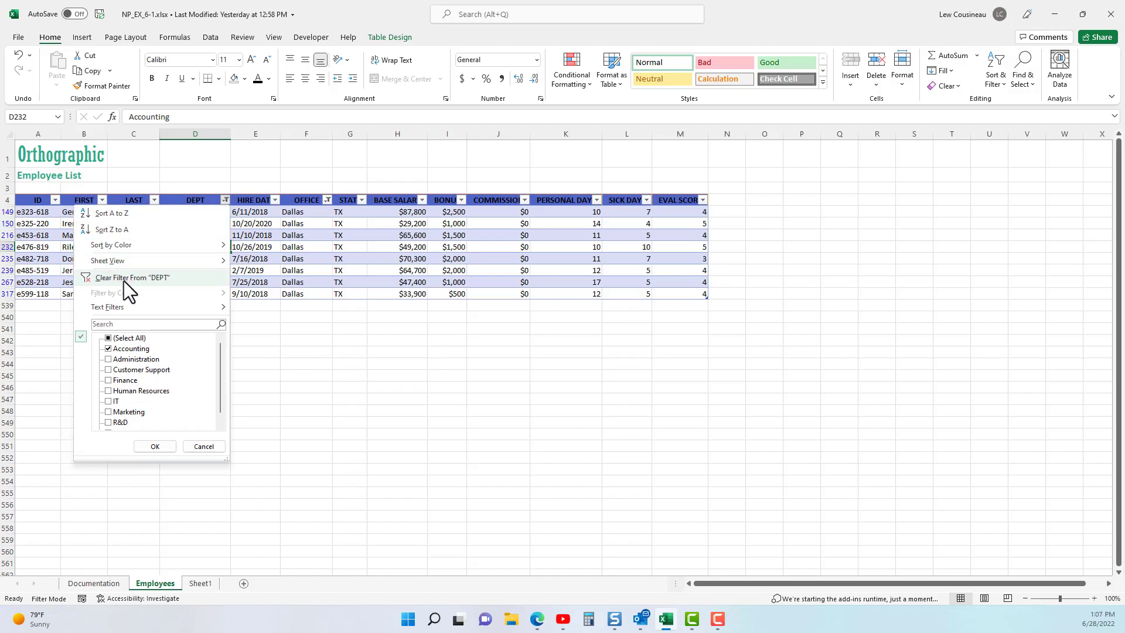
{"action": "key", "text": "Escape"}
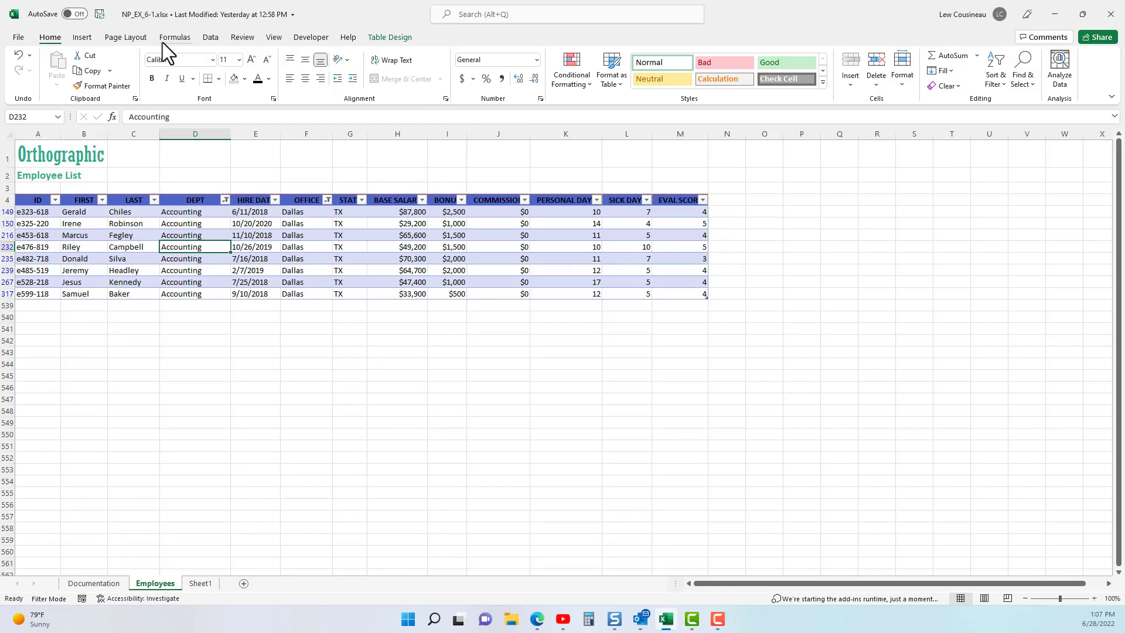
{"action": "left_click", "coordinate": [210, 38]}
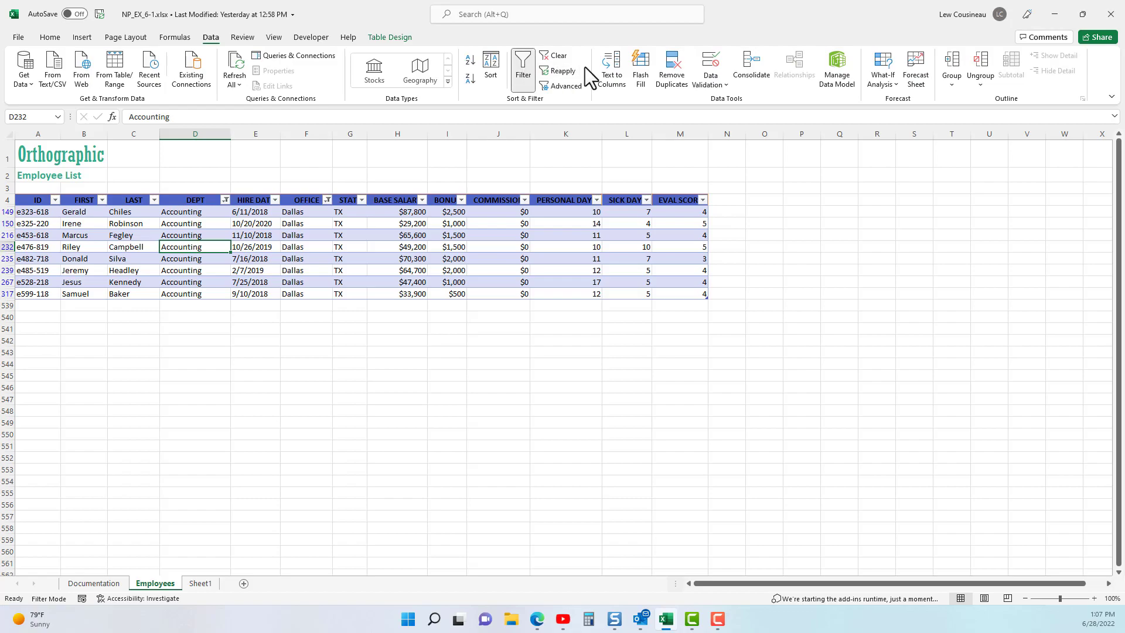
{"action": "left_click", "coordinate": [547, 56]}
{"action": "left_click", "coordinate": [47, 35]}
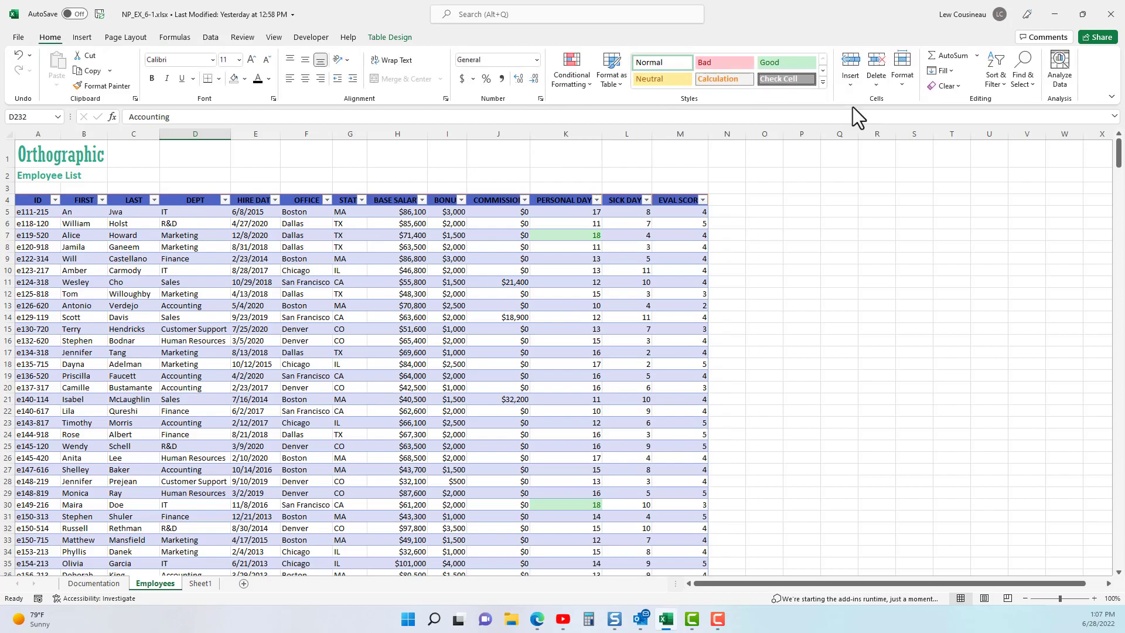
{"action": "left_click", "coordinate": [1001, 85]}
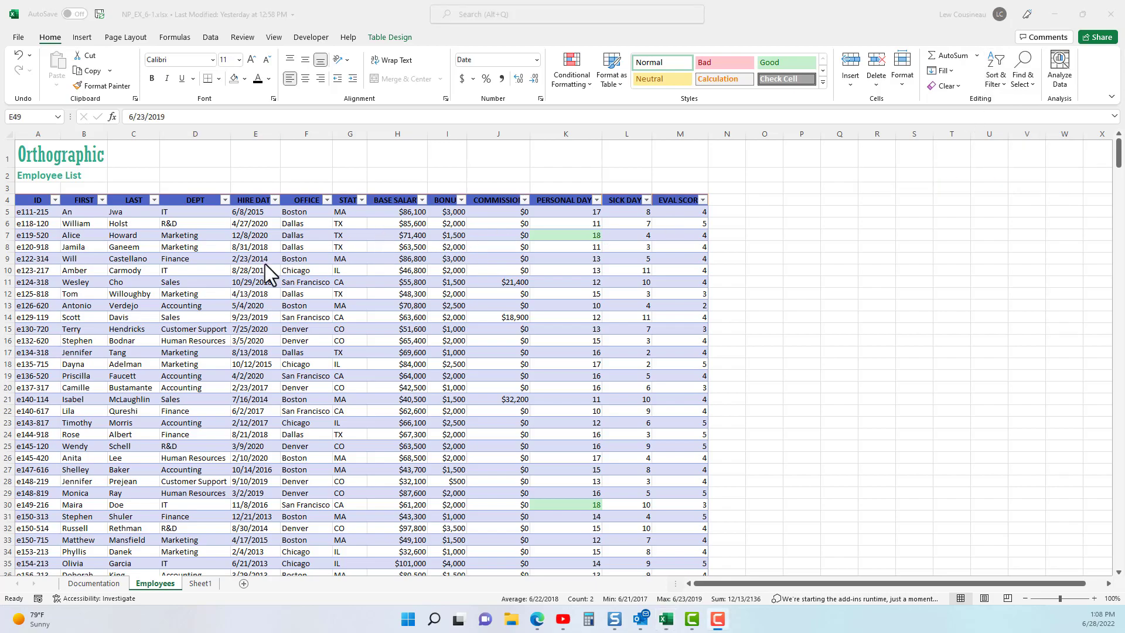
Filter the OFFICE column to only Chicago and Dallas, and clear that filter again
{"action": "left_click", "coordinate": [327, 201]}
{"action": "left_click", "coordinate": [227, 338]}
{"action": "left_click", "coordinate": [211, 360]}
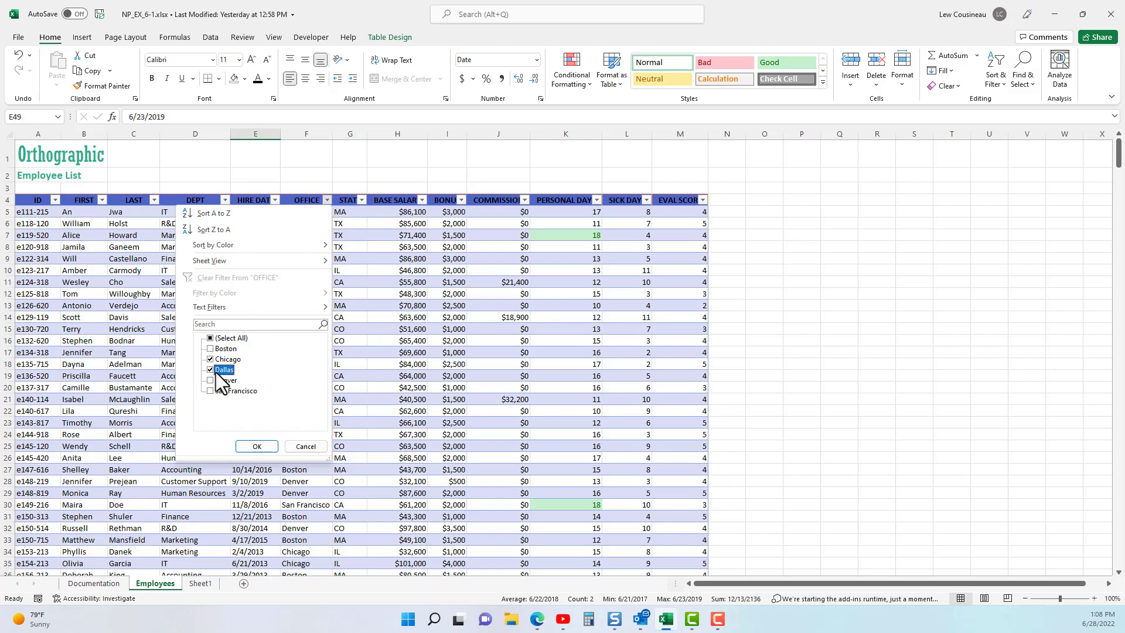
{"action": "left_click", "coordinate": [256, 447]}
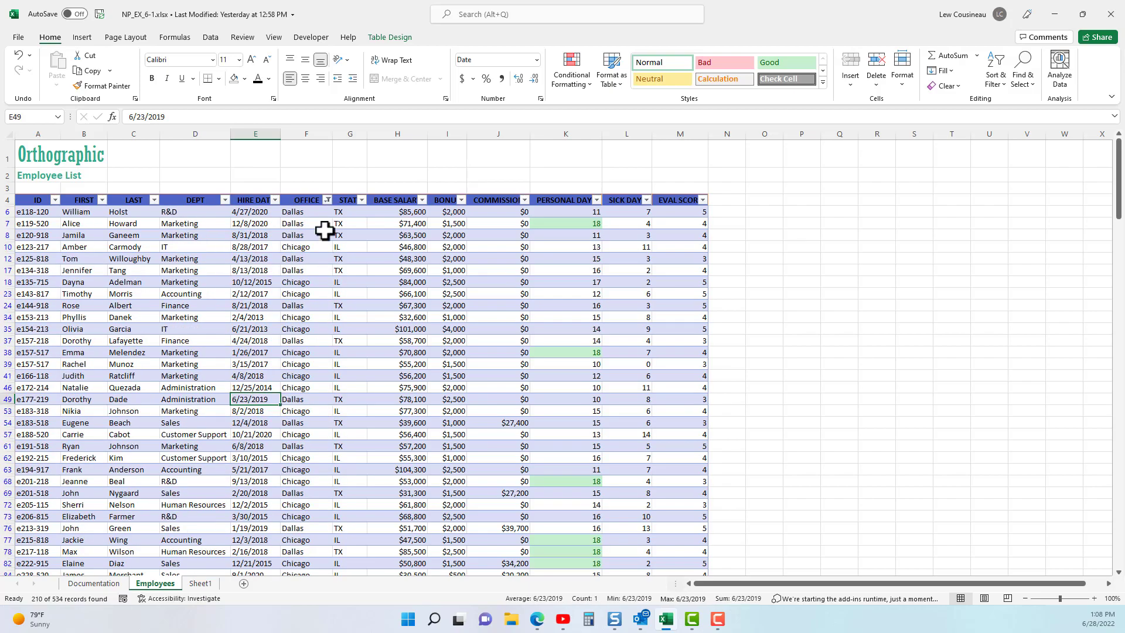
{"action": "left_click", "coordinate": [327, 200]}
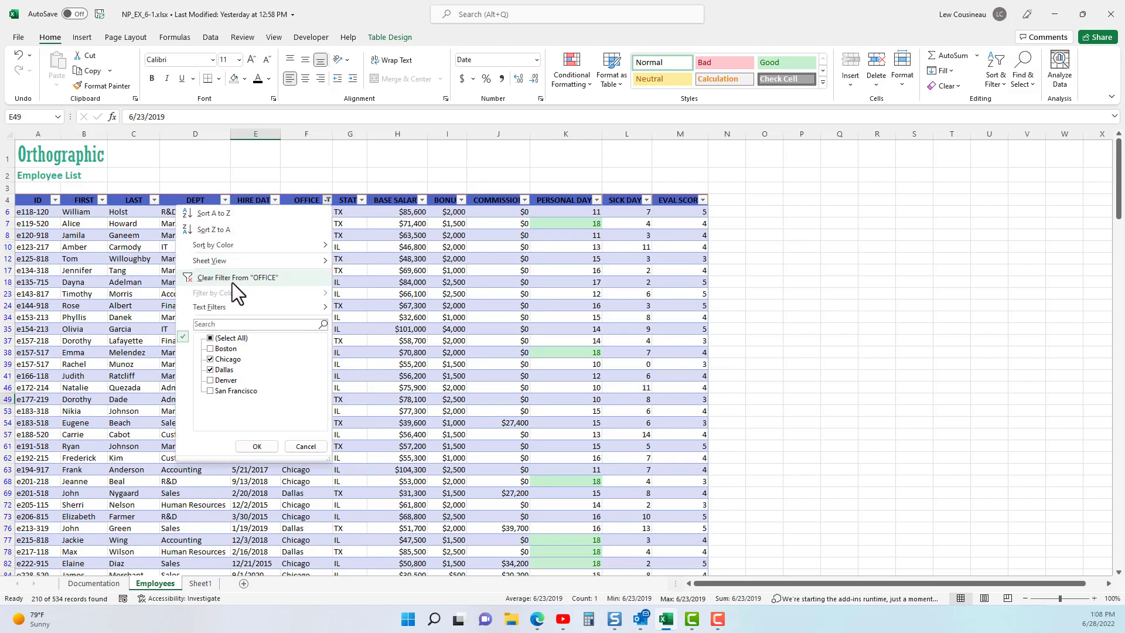
{"action": "left_click", "coordinate": [240, 278]}
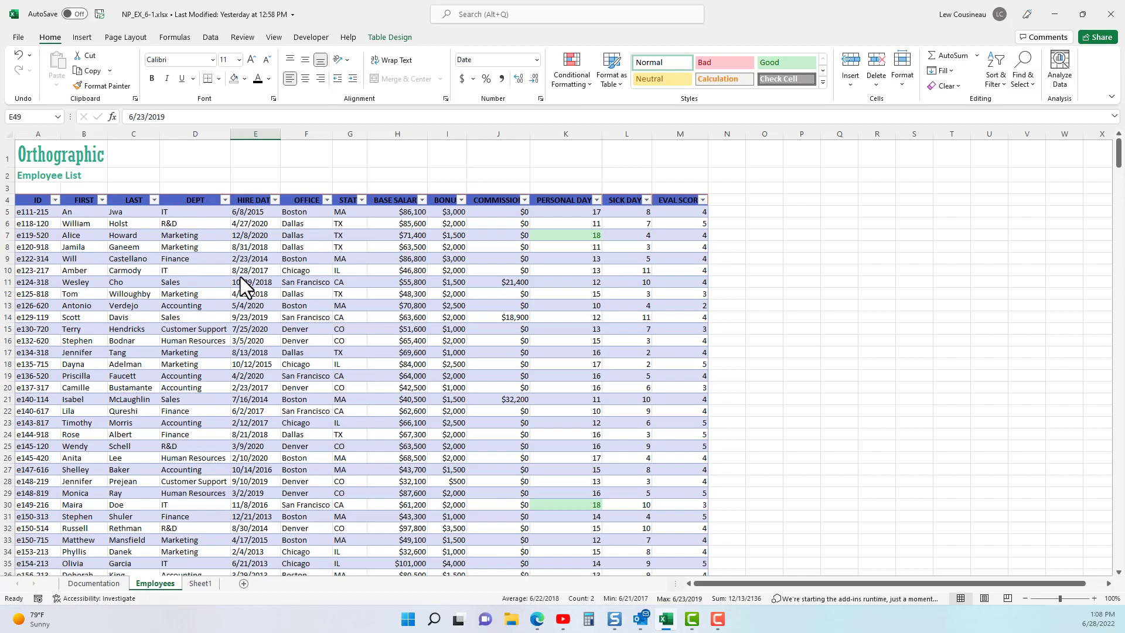
{"action": "left_click", "coordinate": [155, 200]}
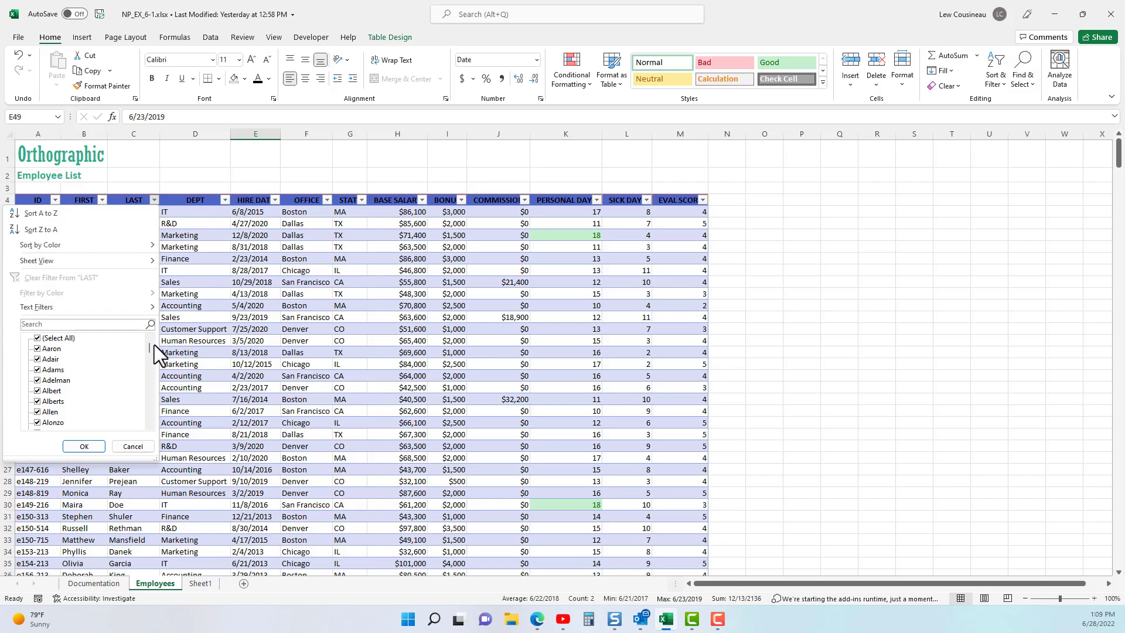
{"action": "left_click", "coordinate": [66, 339]}
{"action": "left_click_drag", "start_coordinate": [150, 350], "coordinate": [142, 418]}
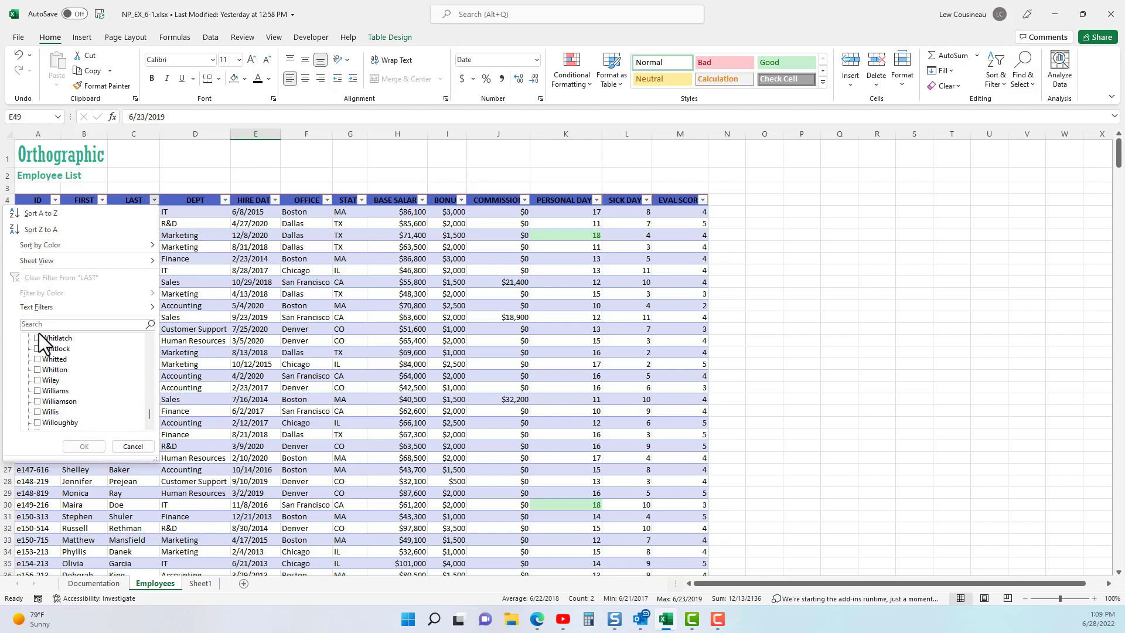
{"action": "left_click", "coordinate": [133, 448]}
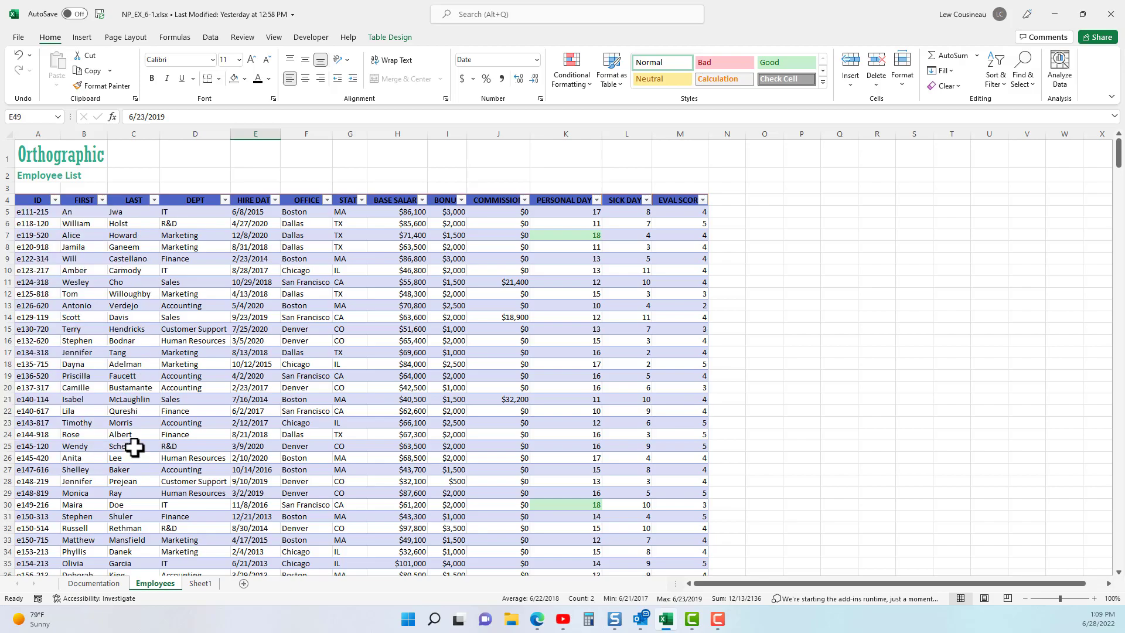
Try searching the LAST column's filter values for wa, with a * wildcard and in quotation marks, and cancel without filtering
{"action": "left_click", "coordinate": [155, 201]}
{"action": "left_click", "coordinate": [30, 325]}
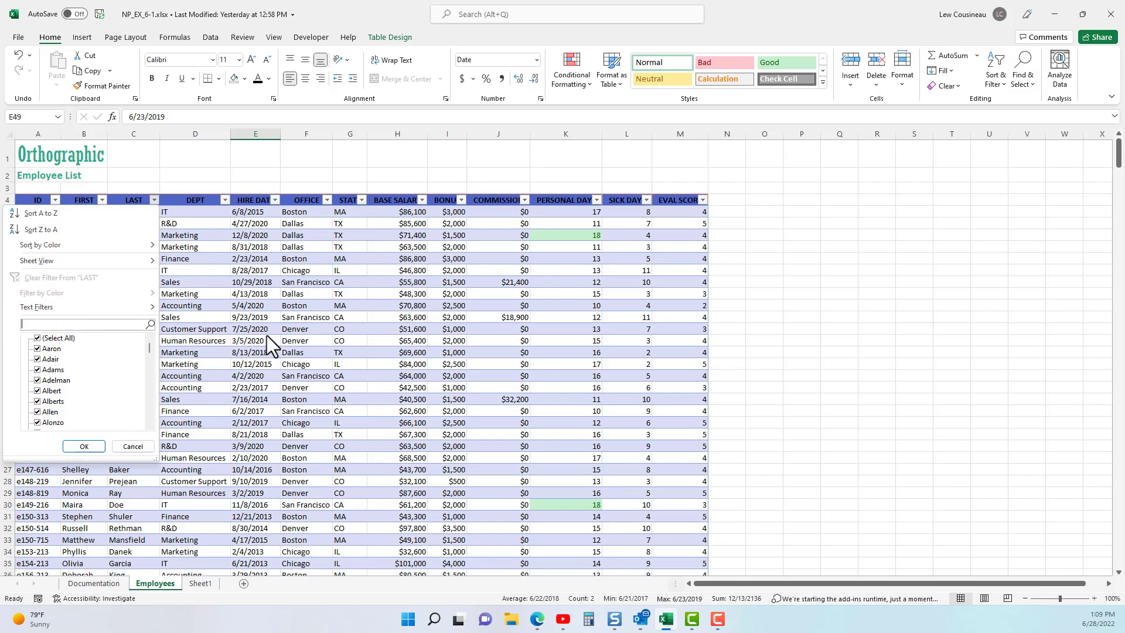
{"action": "type", "text": "w"}
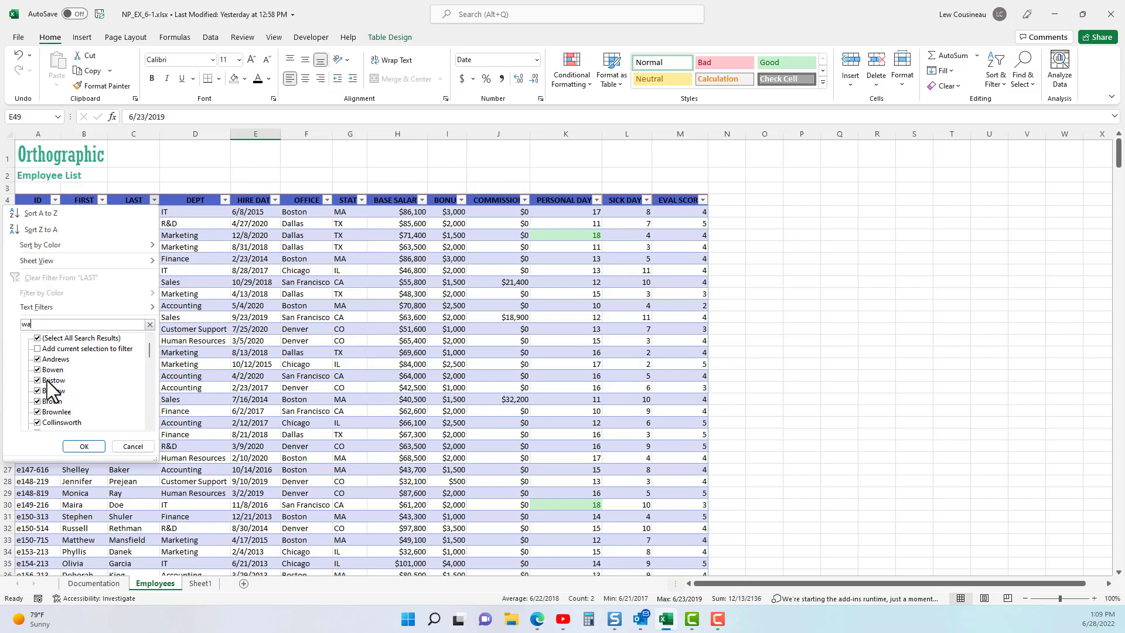
{"action": "type", "text": "a"}
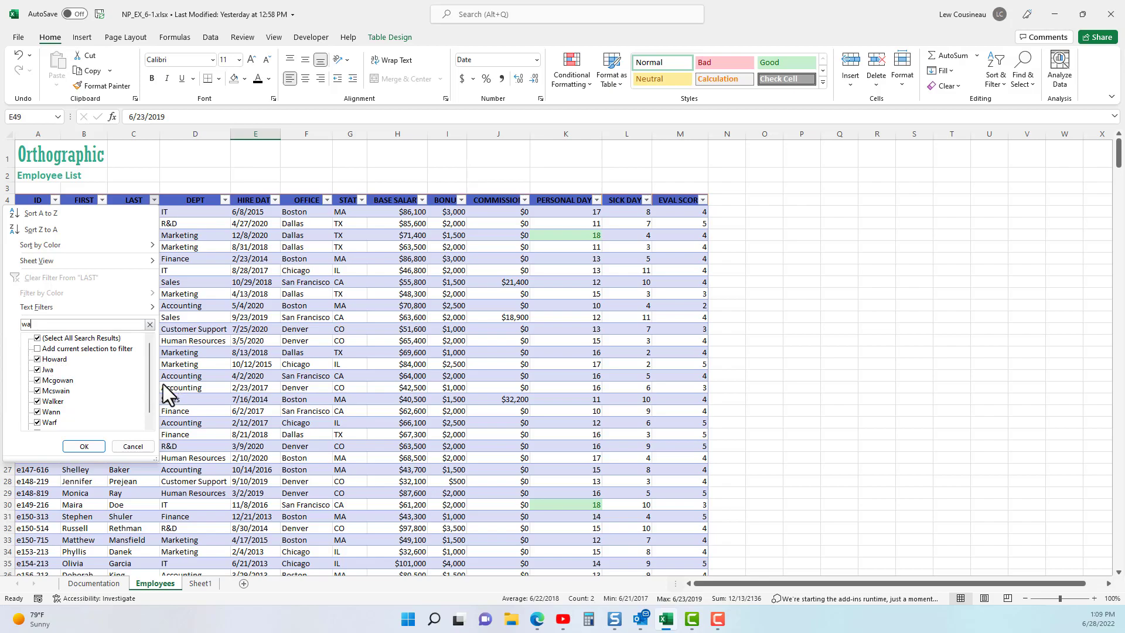
{"action": "scroll", "coordinate": [142, 423], "scroll_direction": "down", "scroll_amount": 1}
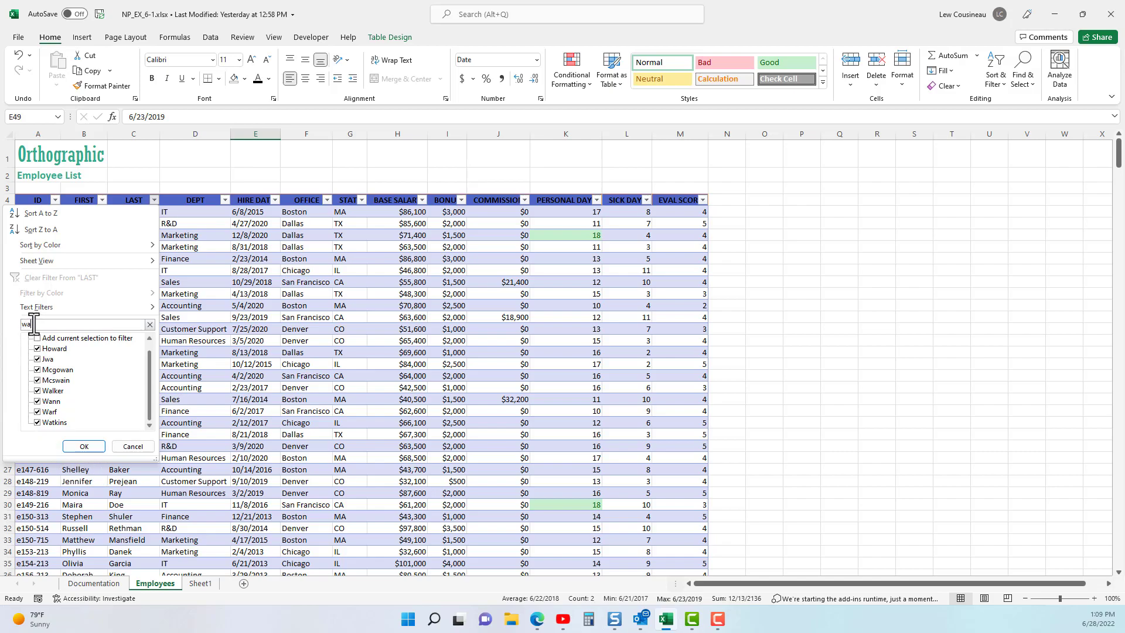
{"action": "type", "text": "*"}
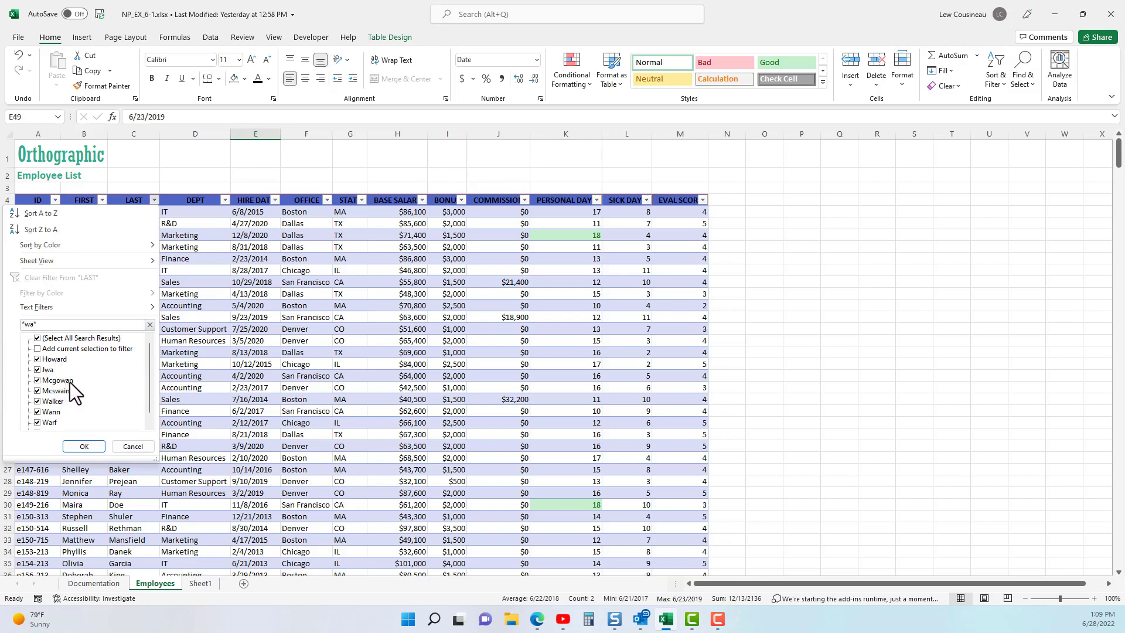
{"action": "left_click_drag", "start_coordinate": [25, 325], "coordinate": [40, 323]}
{"action": "left_click", "coordinate": [132, 447]}
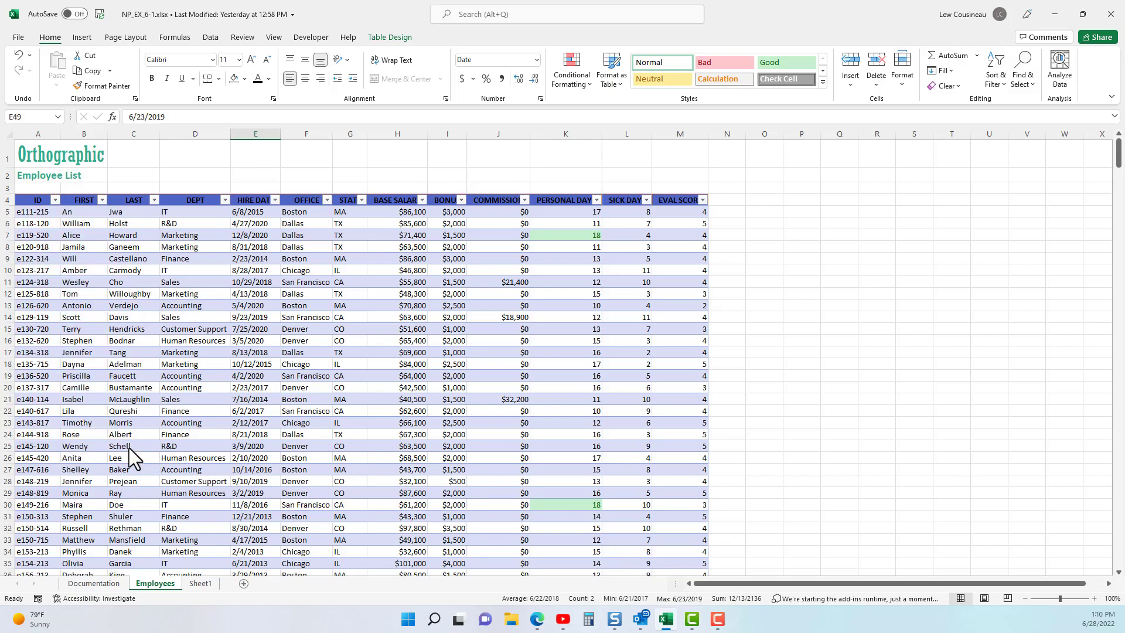
Filter the LAST column to names that begin with Wa and check the last names in the remaining rows
{"action": "left_click", "coordinate": [155, 201]}
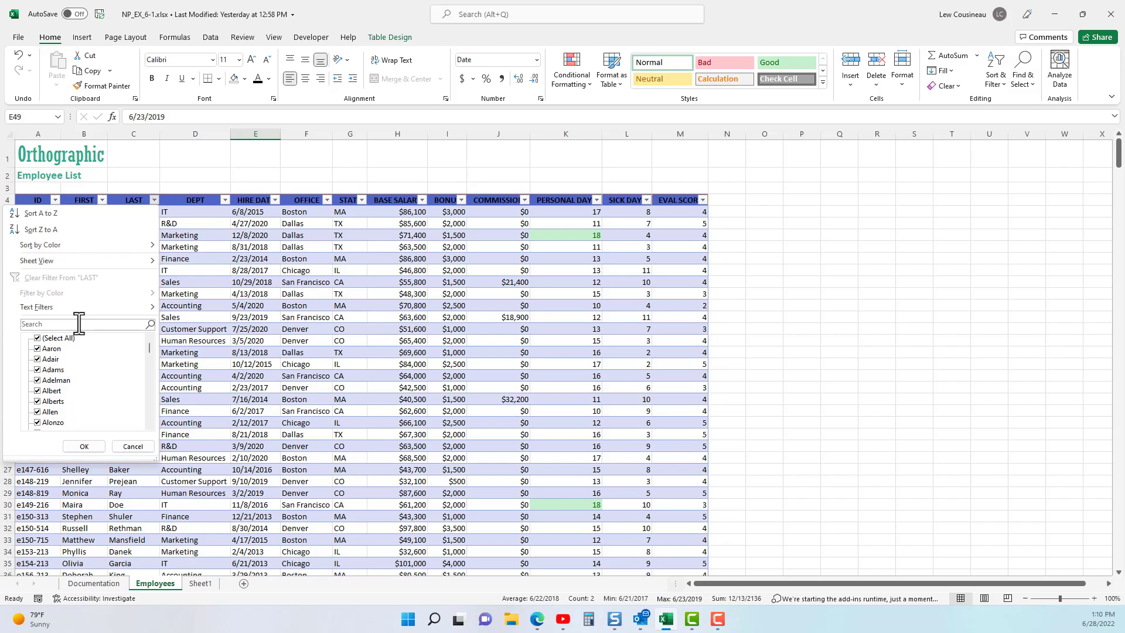
{"action": "mouse_move", "coordinate": [45, 307]}
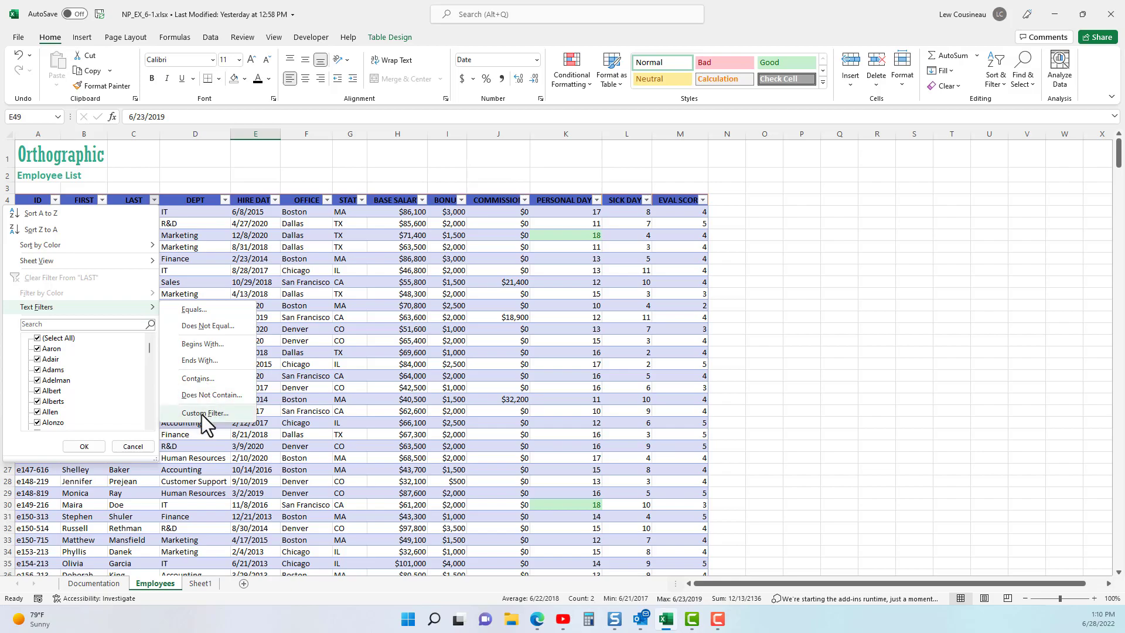
{"action": "left_click", "coordinate": [197, 344]}
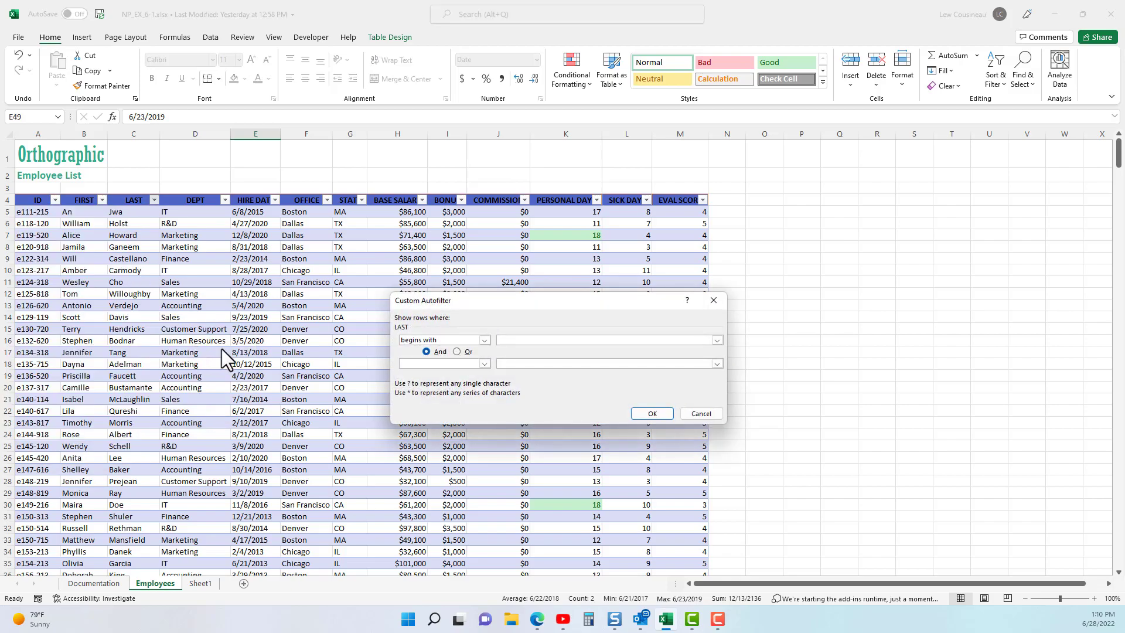
{"action": "type", "text": "Wa"}
{"action": "left_click", "coordinate": [653, 414]}
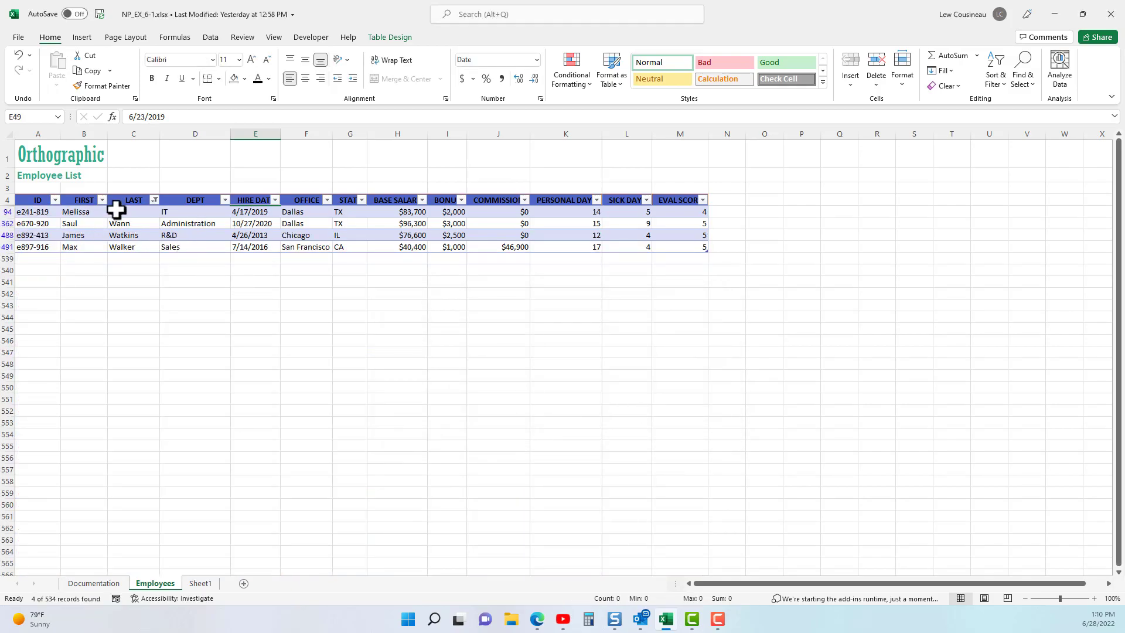
{"action": "left_click_drag", "start_coordinate": [123, 209], "coordinate": [126, 247]}
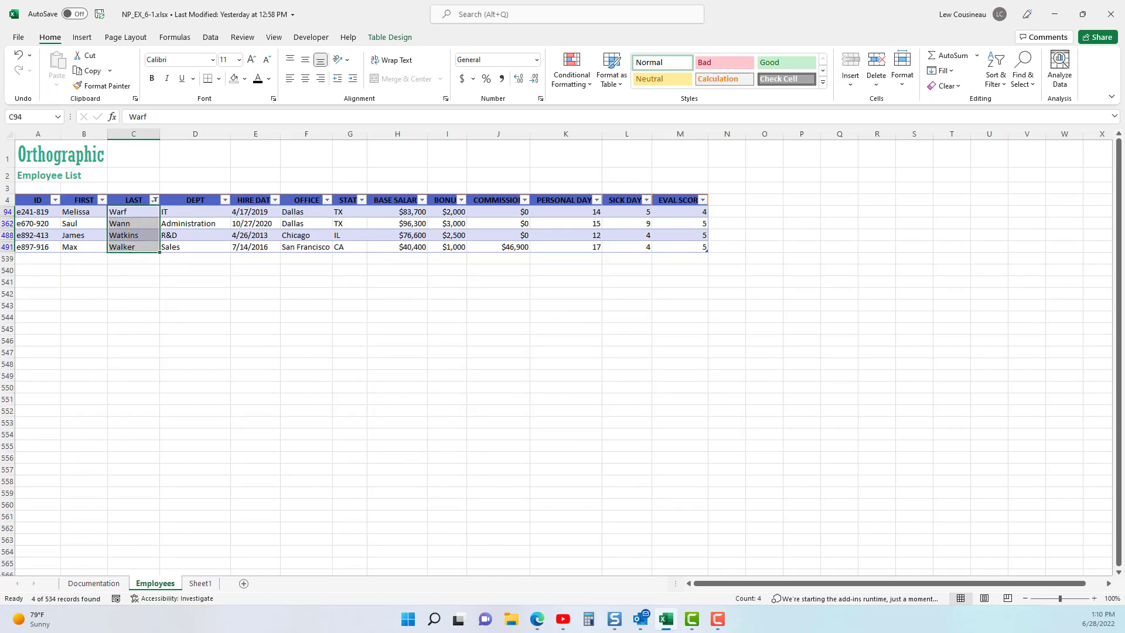
{"action": "left_click", "coordinate": [149, 225]}
Clear the filter from the LAST column and select cell E5, the first hire date
{"action": "left_click", "coordinate": [155, 200]}
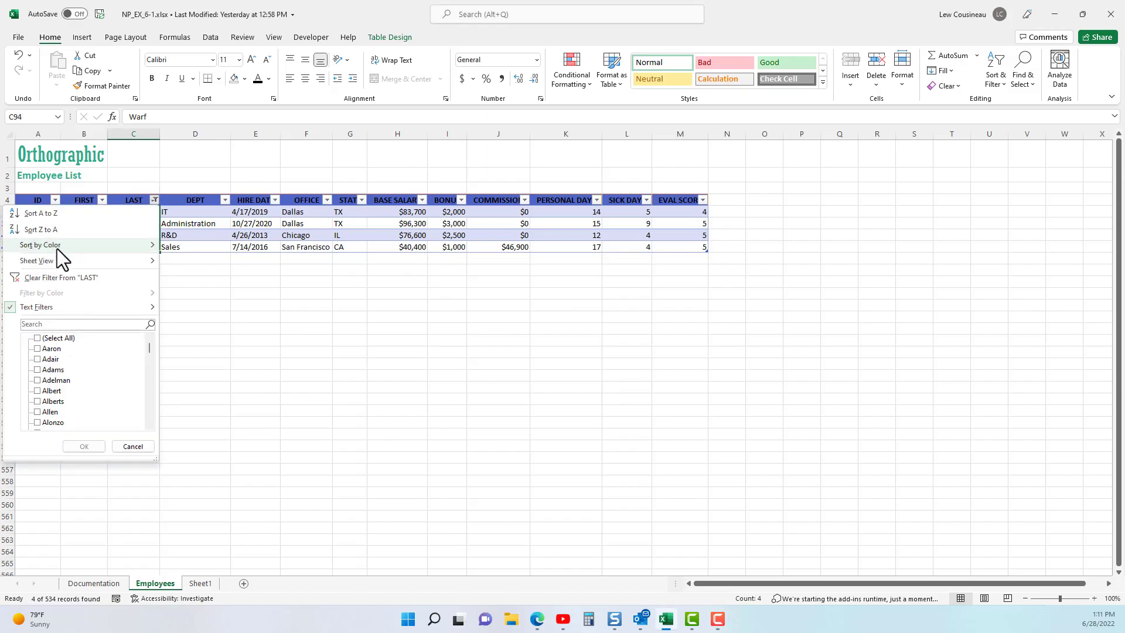
{"action": "left_click", "coordinate": [56, 277]}
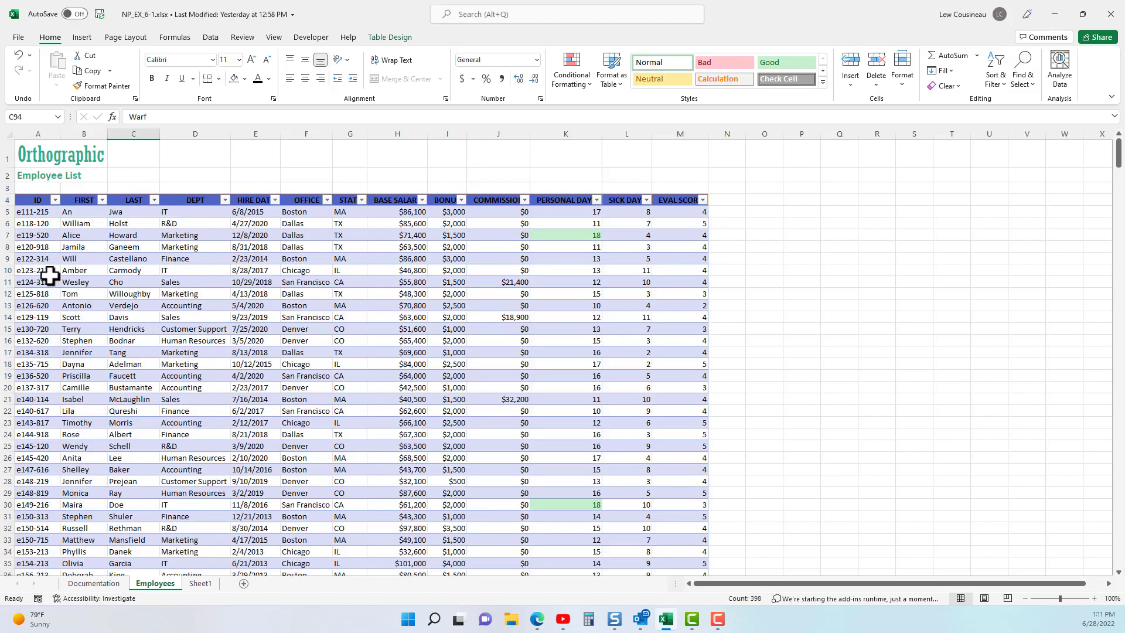
{"action": "left_click", "coordinate": [244, 212]}
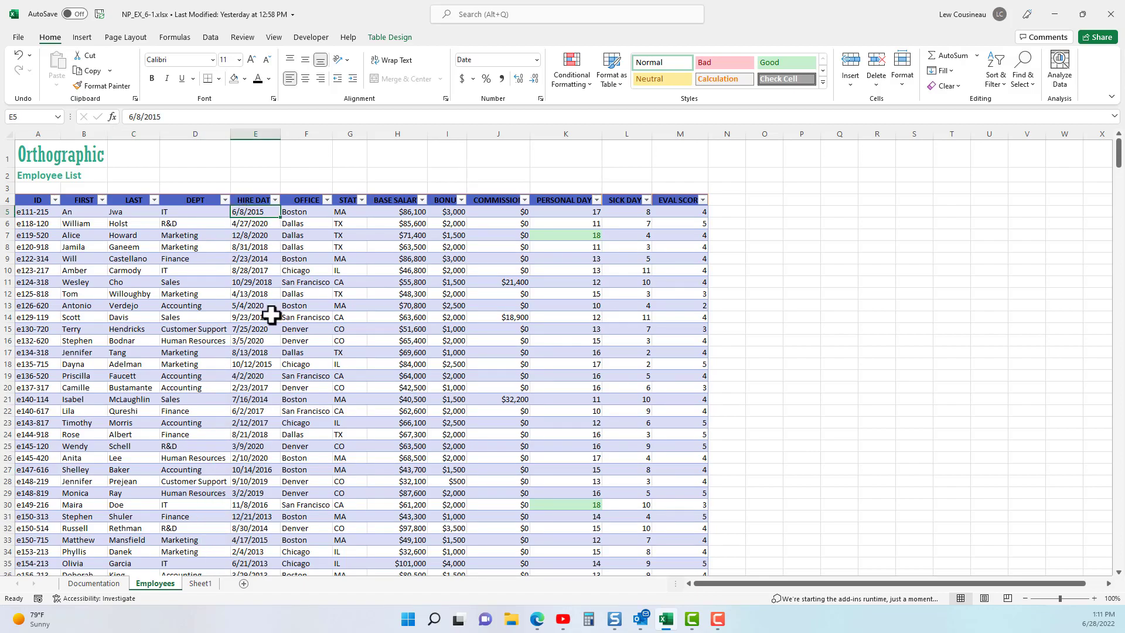
Examine the filter options of the HIRE DATE column, its date filters and year groups, and compare them with the DEPT column's text filters
{"action": "left_click", "coordinate": [275, 201]}
{"action": "mouse_move", "coordinate": [160, 310]}
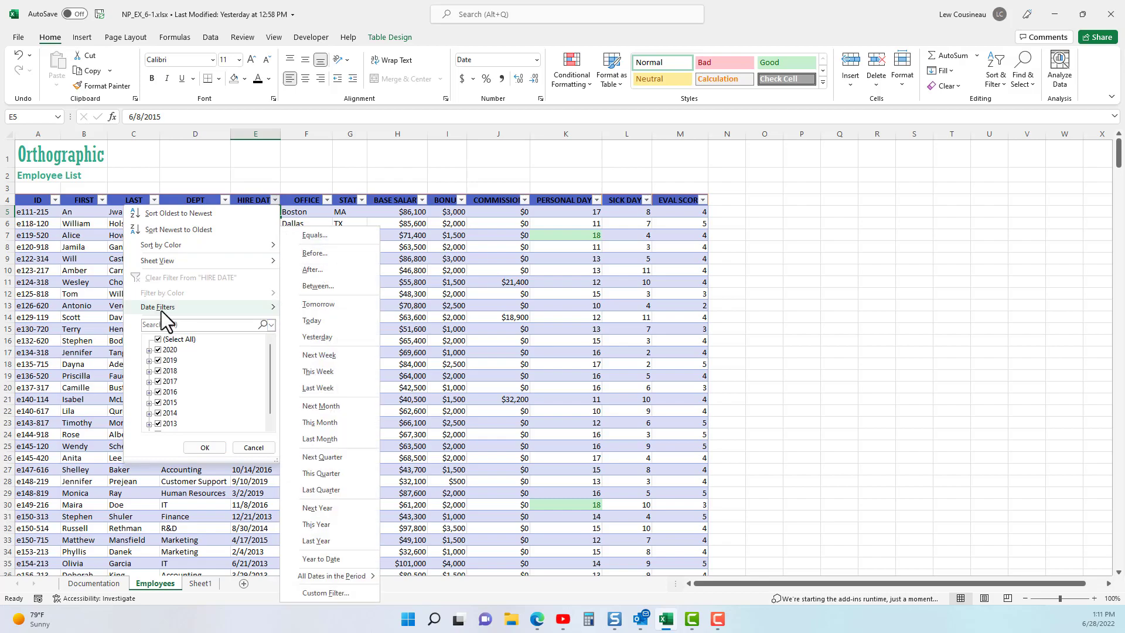
{"action": "left_click", "coordinate": [66, 322]}
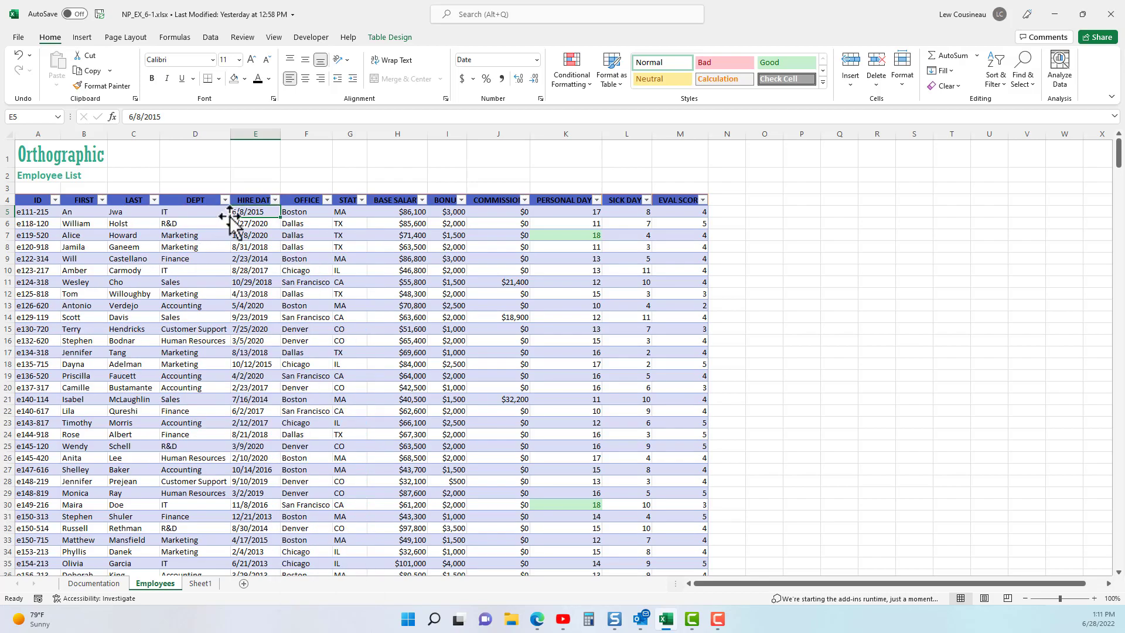
{"action": "left_click", "coordinate": [225, 200]}
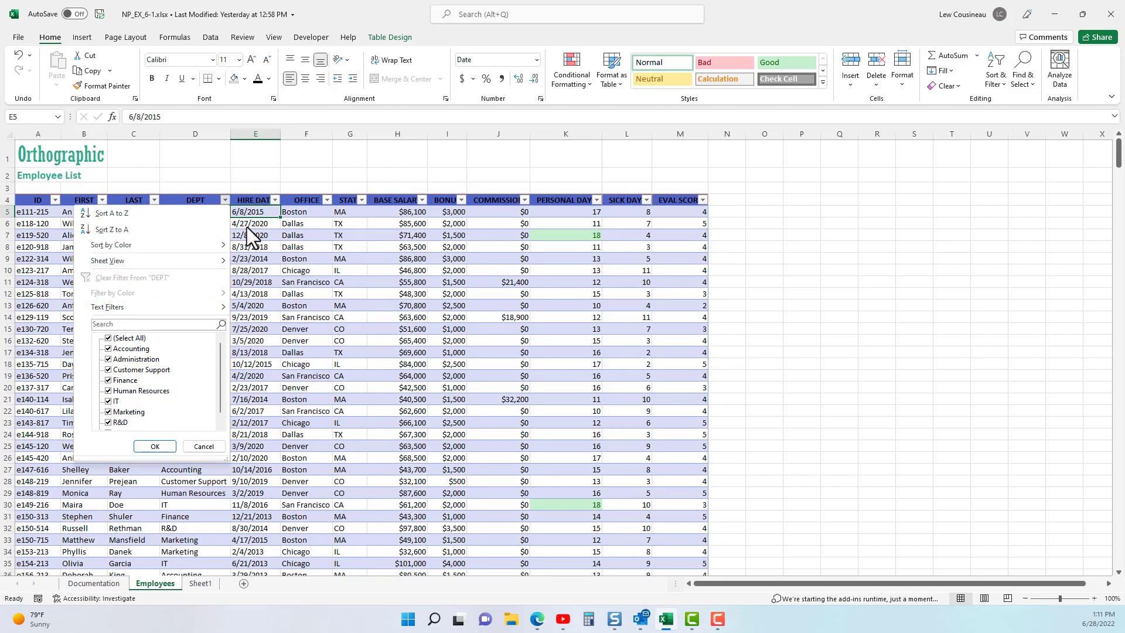
{"action": "left_click", "coordinate": [265, 218]}
{"action": "left_click", "coordinate": [274, 200]}
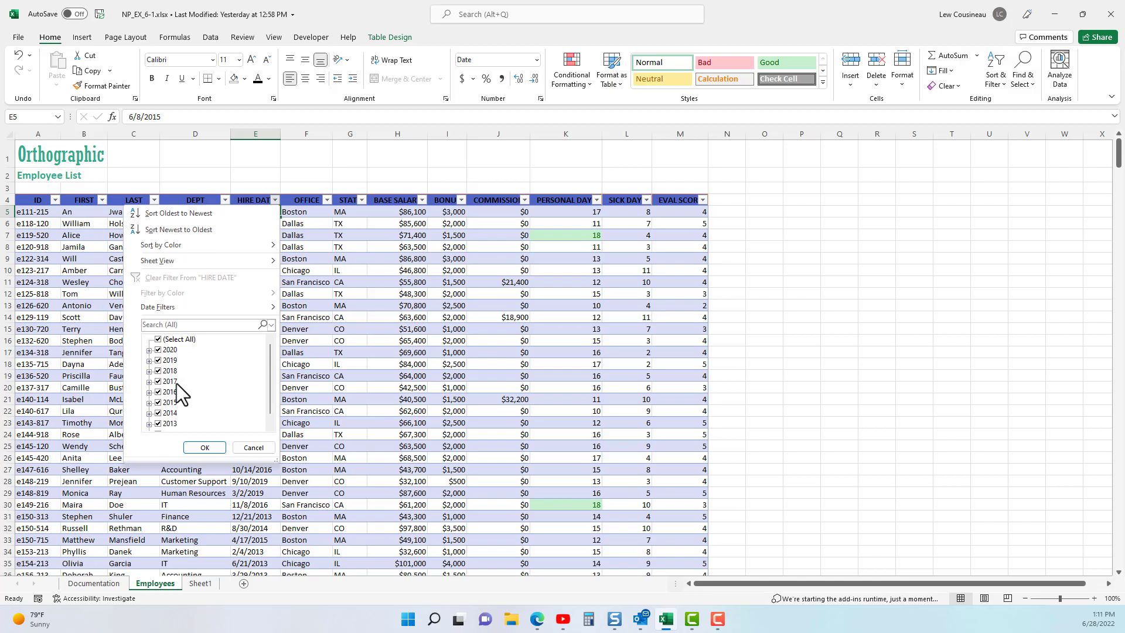
{"action": "left_click", "coordinate": [159, 341]}
{"action": "left_click", "coordinate": [159, 349]}
{"action": "left_click", "coordinate": [158, 339]}
{"action": "mouse_move", "coordinate": [159, 311]}
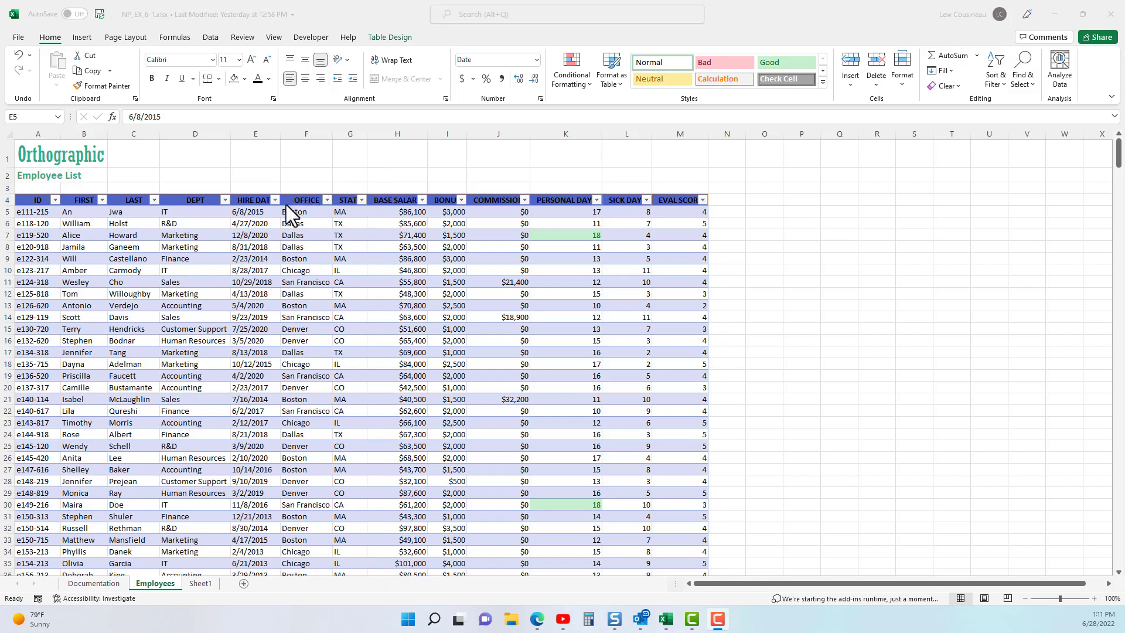
Start a Between date filter on the HIRE DATE column with 8/10/2020 as the earliest date
{"action": "left_click", "coordinate": [274, 202]}
{"action": "left_click", "coordinate": [275, 201]}
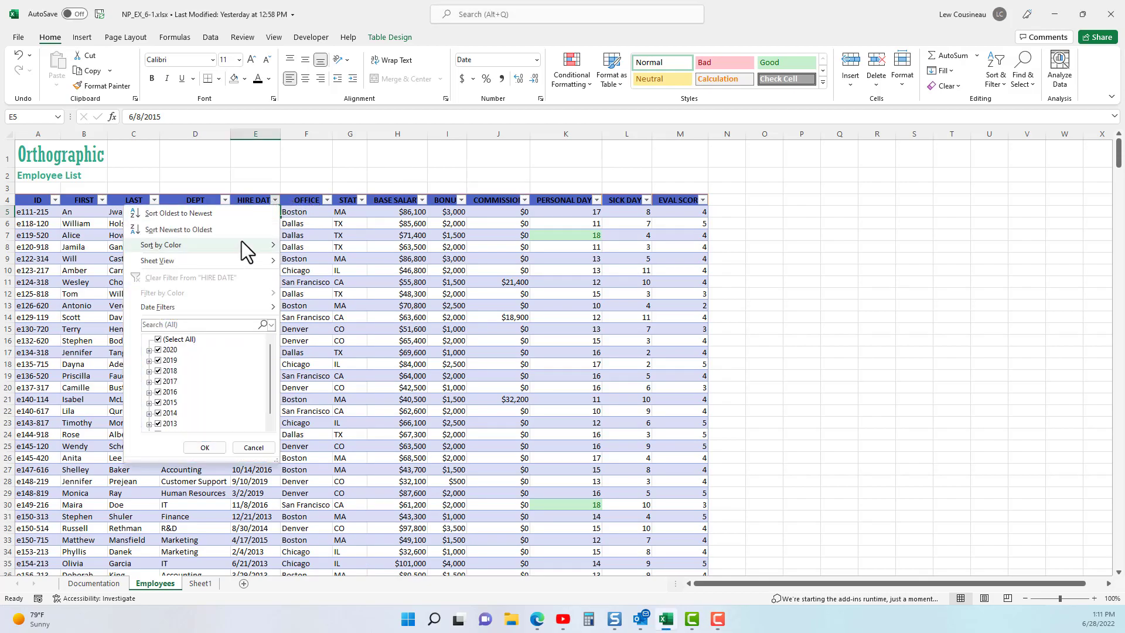
{"action": "mouse_move", "coordinate": [189, 304]}
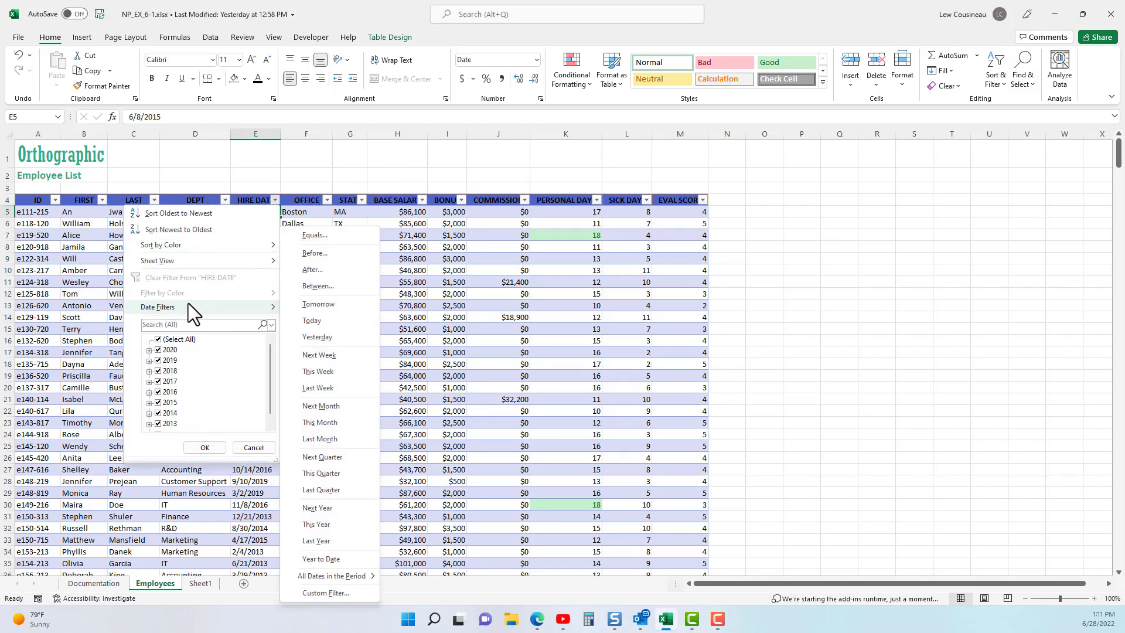
{"action": "left_click", "coordinate": [317, 286]}
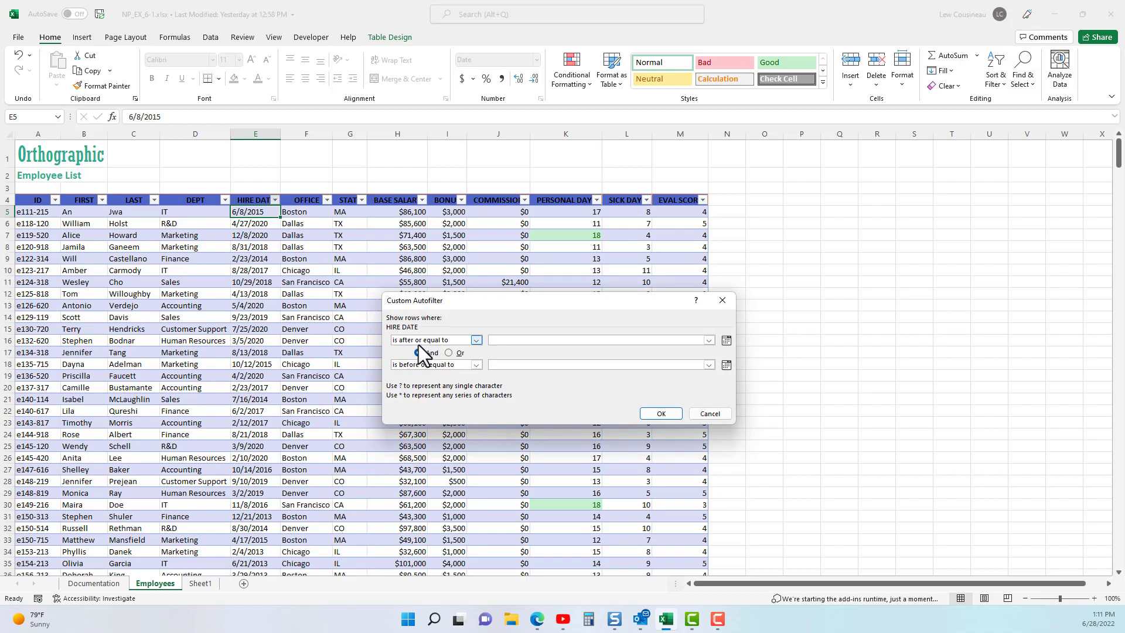
{"action": "left_click", "coordinate": [727, 342]}
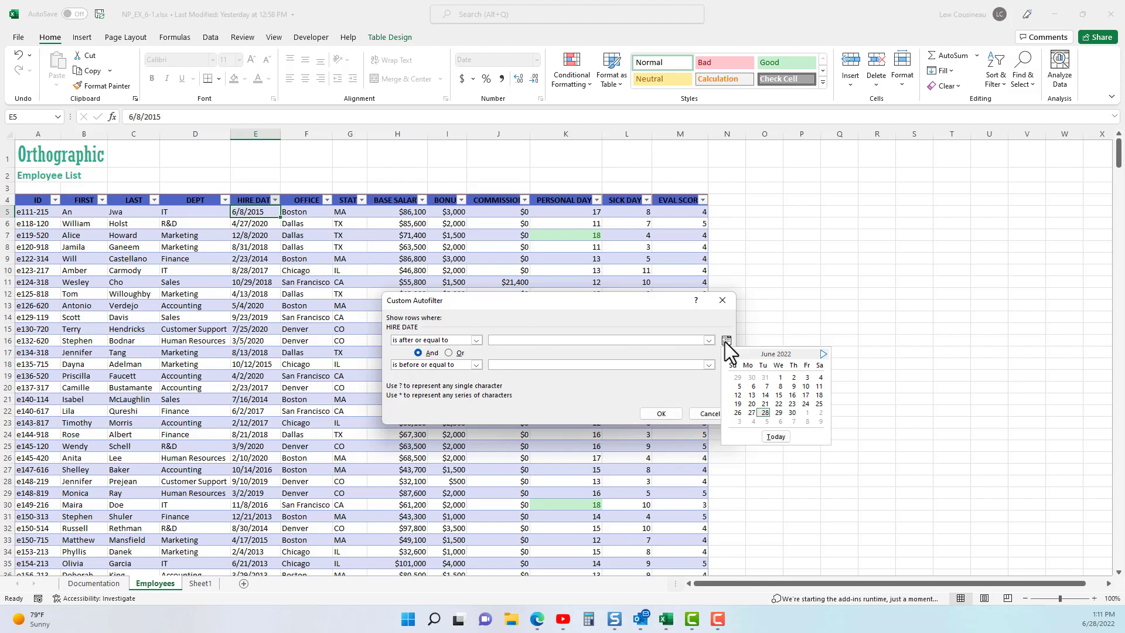
{"action": "left_click", "coordinate": [729, 354]}
{"action": "left_click", "coordinate": [728, 354]}
{"action": "left_click", "coordinate": [729, 354]}
{"action": "left_click", "coordinate": [729, 354]}
{"action": "left_click", "coordinate": [729, 354]}
{"action": "left_click", "coordinate": [729, 354]}
{"action": "left_click", "coordinate": [728, 354]}
{"action": "left_click", "coordinate": [729, 354]}
{"action": "left_click", "coordinate": [729, 354]}
{"action": "left_click", "coordinate": [728, 355]}
{"action": "left_click", "coordinate": [728, 355]}
{"action": "left_click", "coordinate": [729, 354]}
{"action": "left_click", "coordinate": [729, 354]}
{"action": "left_click", "coordinate": [729, 354]}
{"action": "left_click", "coordinate": [728, 355]}
{"action": "left_click", "coordinate": [728, 355]}
{"action": "left_click", "coordinate": [728, 355]}
{"action": "left_click", "coordinate": [728, 355]}
{"action": "left_click", "coordinate": [728, 354]}
{"action": "left_click", "coordinate": [729, 354]}
{"action": "left_click", "coordinate": [728, 354]}
{"action": "left_click", "coordinate": [729, 354]}
{"action": "left_click", "coordinate": [752, 394]}
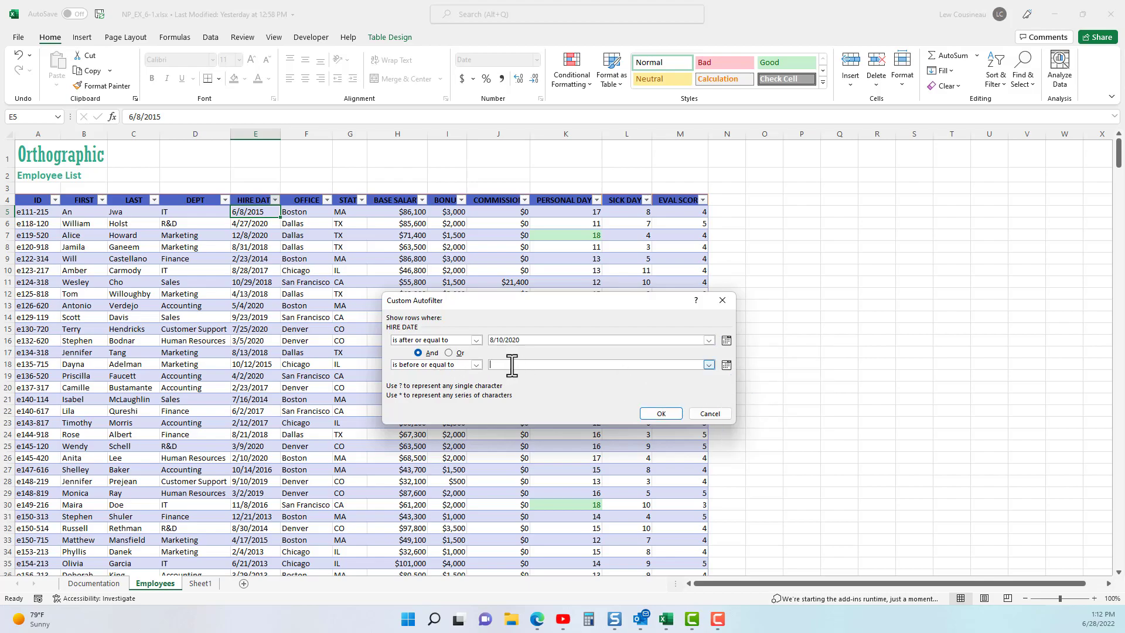
Set the latest hire date to 6/28/2022 and apply the date filter
{"action": "left_click", "coordinate": [727, 365]}
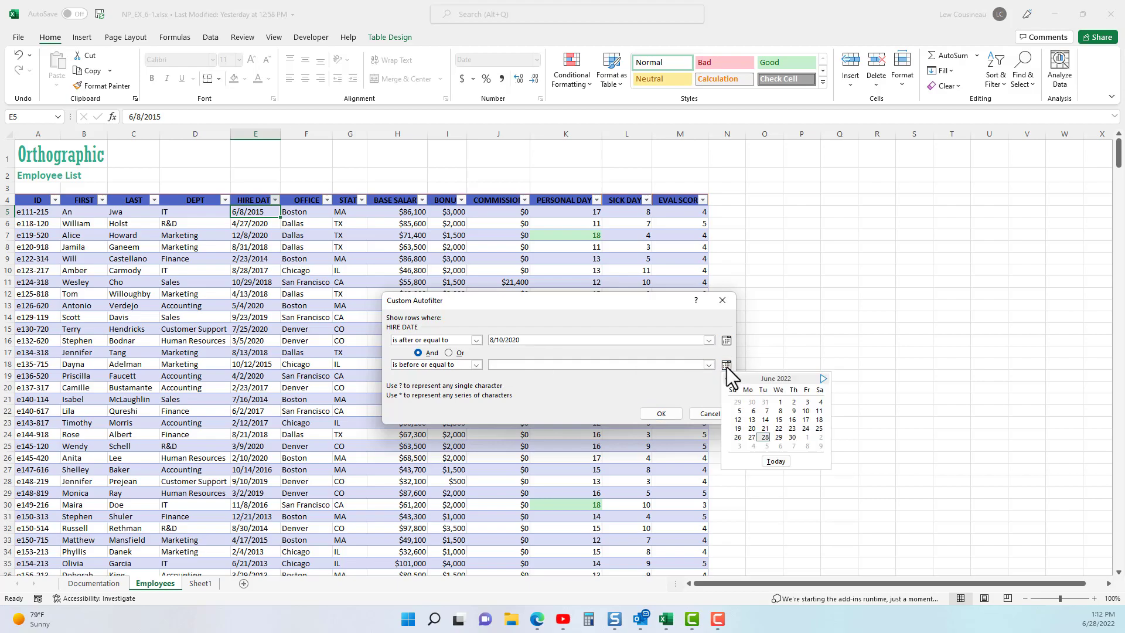
{"action": "left_click", "coordinate": [765, 437]}
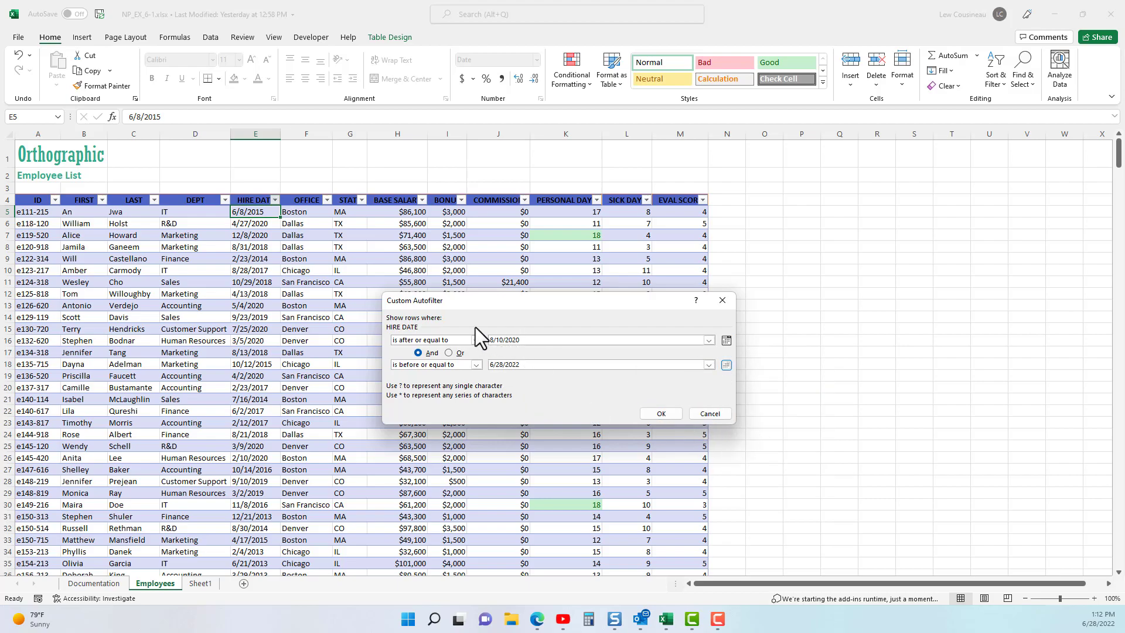
{"action": "left_click", "coordinate": [656, 416]}
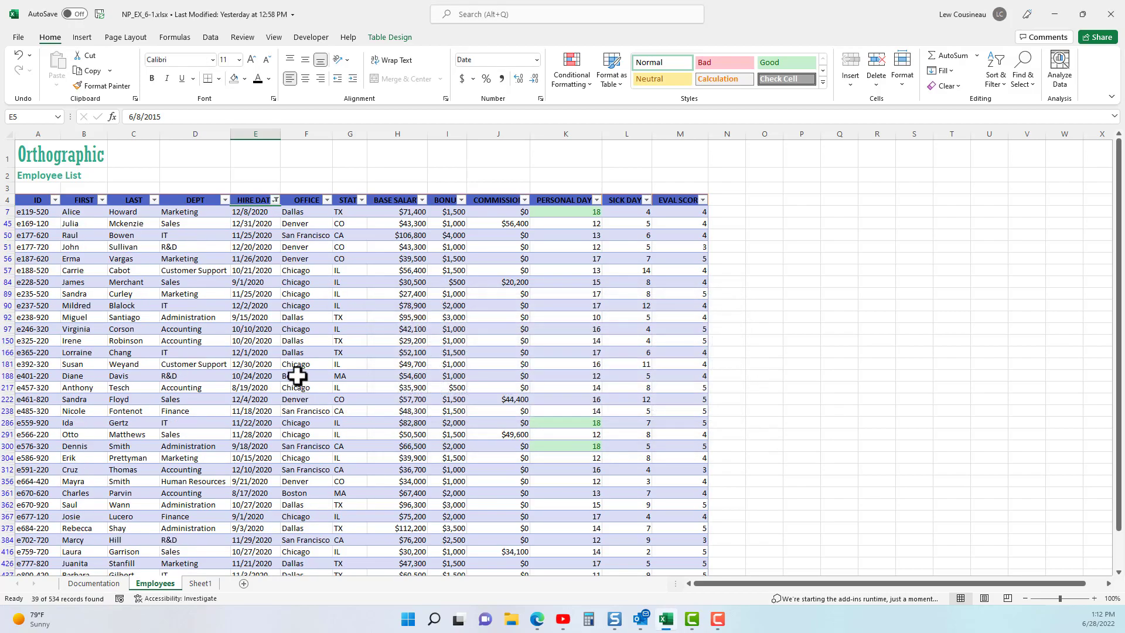
Clear the filter from the HIRE DATE column and select cell H5, the first base salary
{"action": "left_click", "coordinate": [275, 200]}
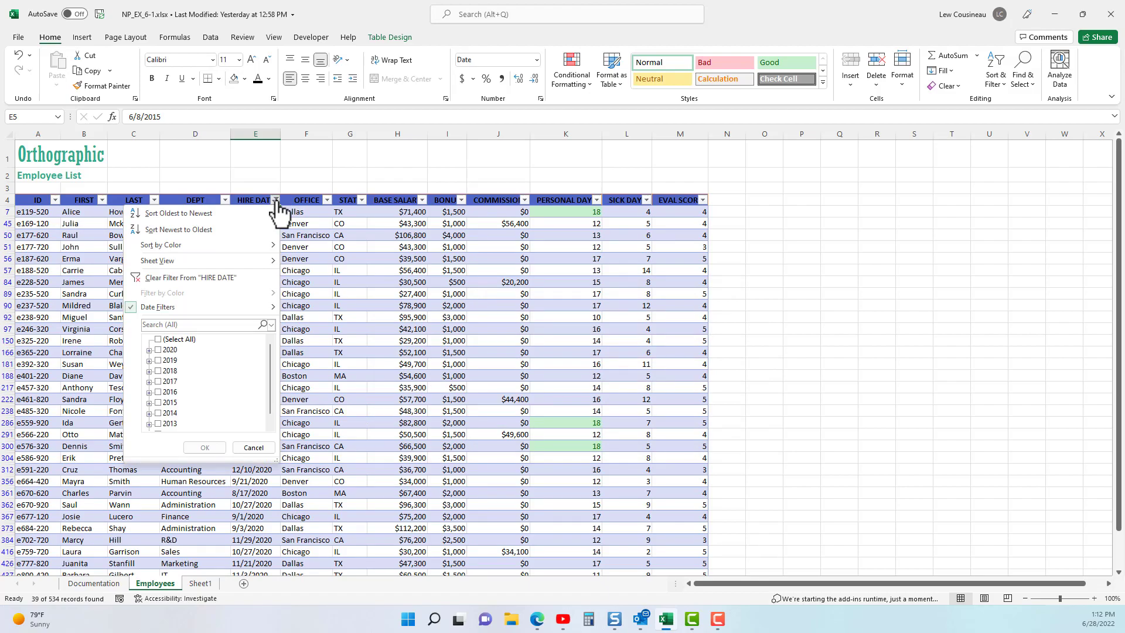
{"action": "left_click", "coordinate": [178, 277]}
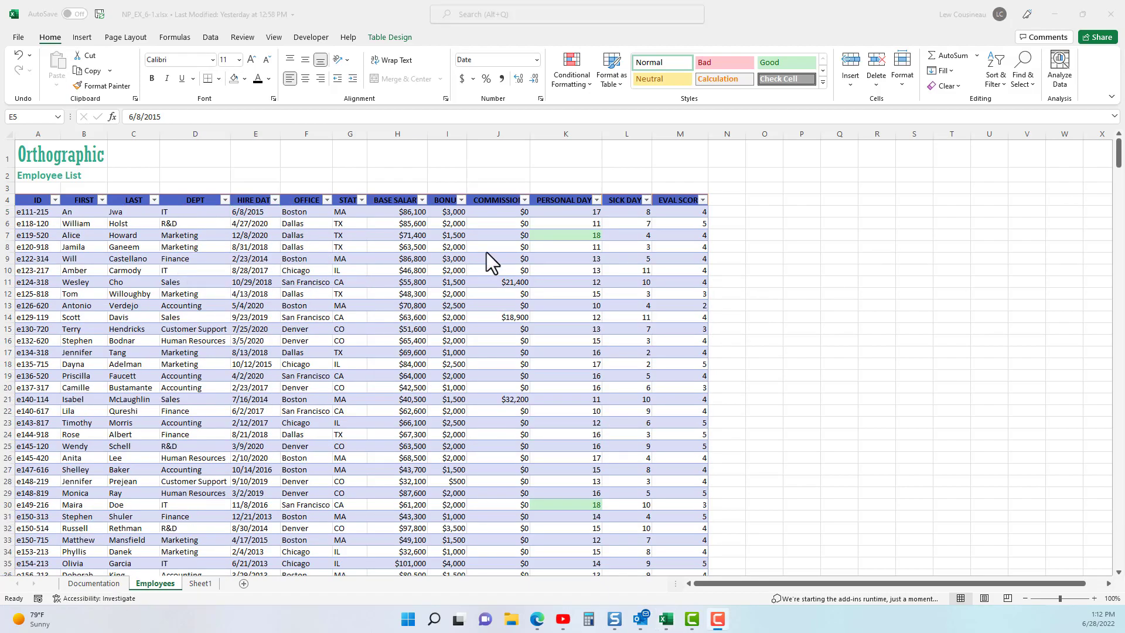
{"action": "left_click", "coordinate": [401, 214]}
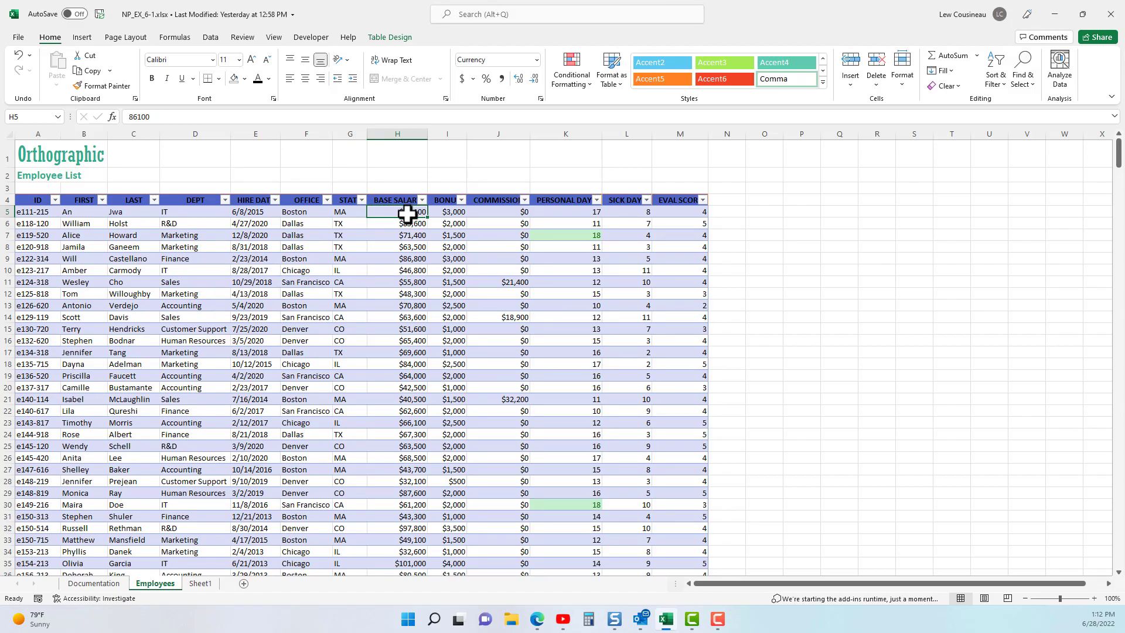
Apply a Greater Than Or Equal To number filter to BASE SALARY that keeps only six-figure salaries, and select the filtered salaries
{"action": "left_click", "coordinate": [422, 201]}
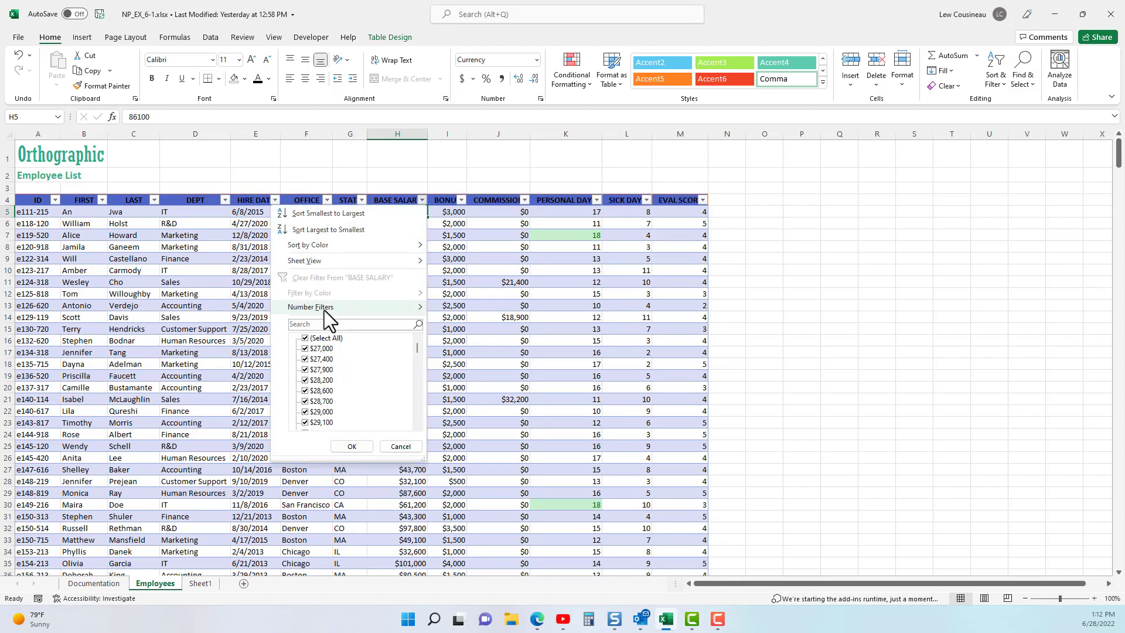
{"action": "mouse_move", "coordinate": [324, 309]}
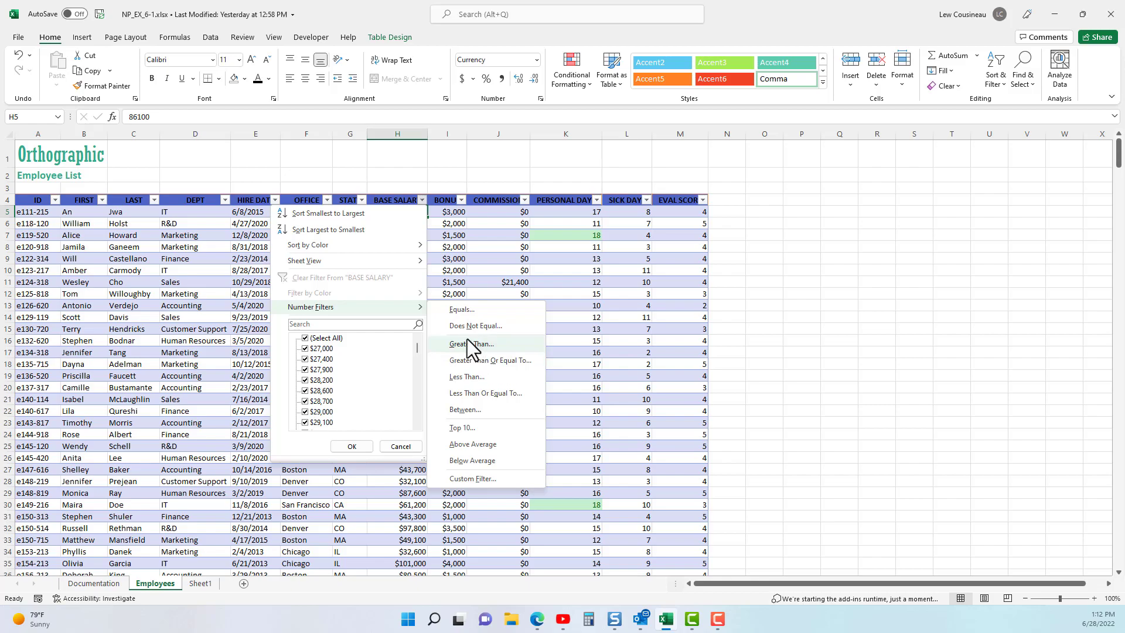
{"action": "left_click", "coordinate": [469, 363]}
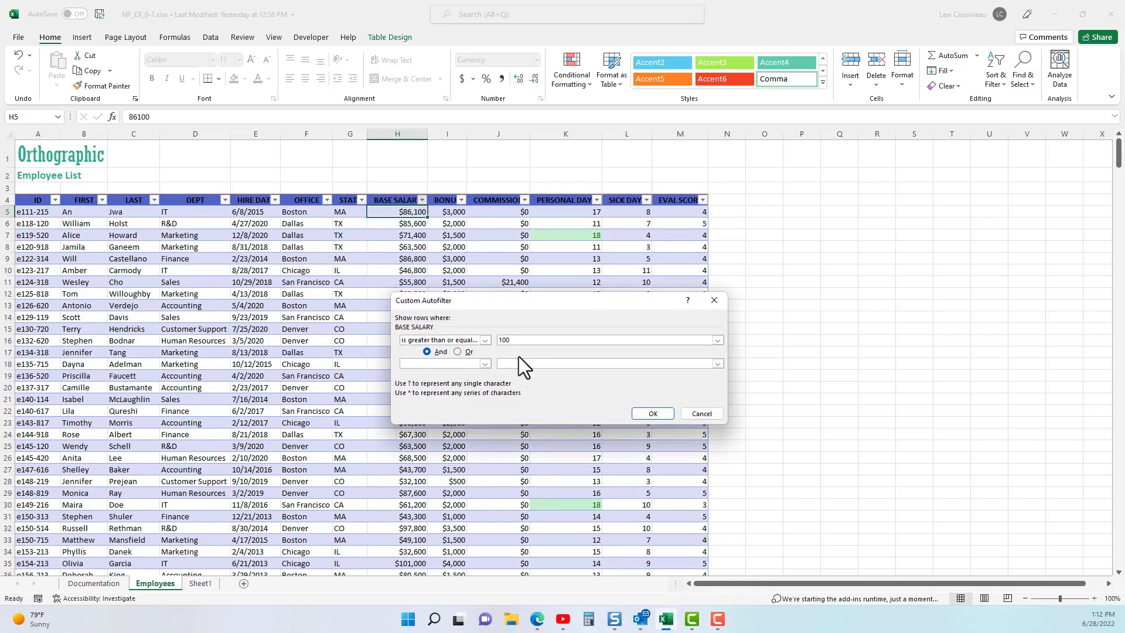
{"action": "left_click", "coordinate": [667, 415]}
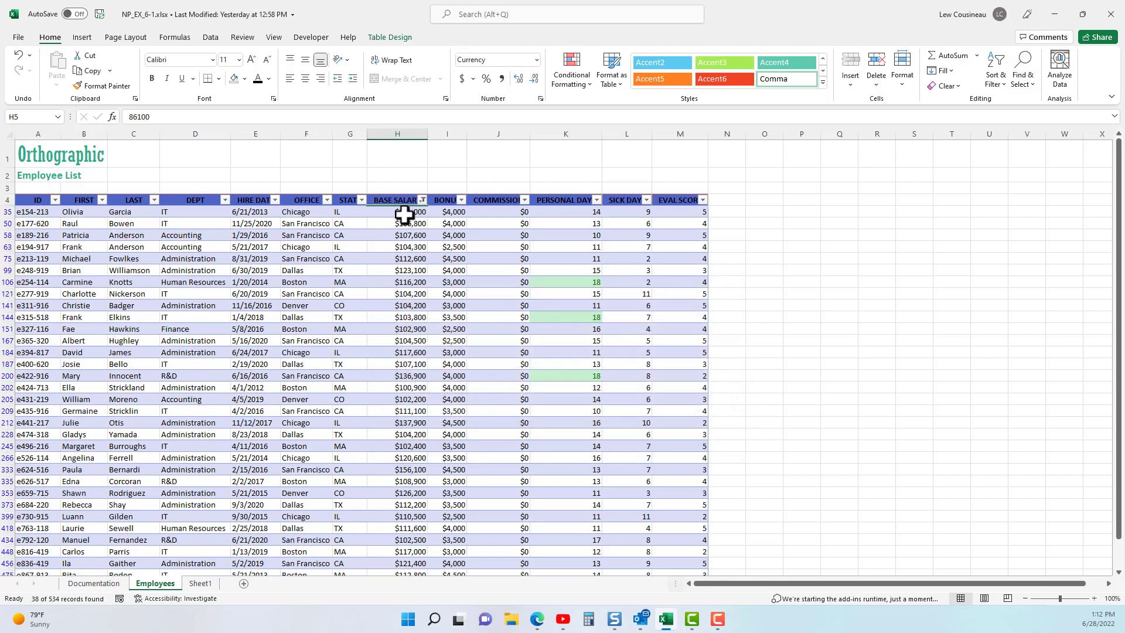
{"action": "left_click_drag", "start_coordinate": [402, 212], "coordinate": [410, 552]}
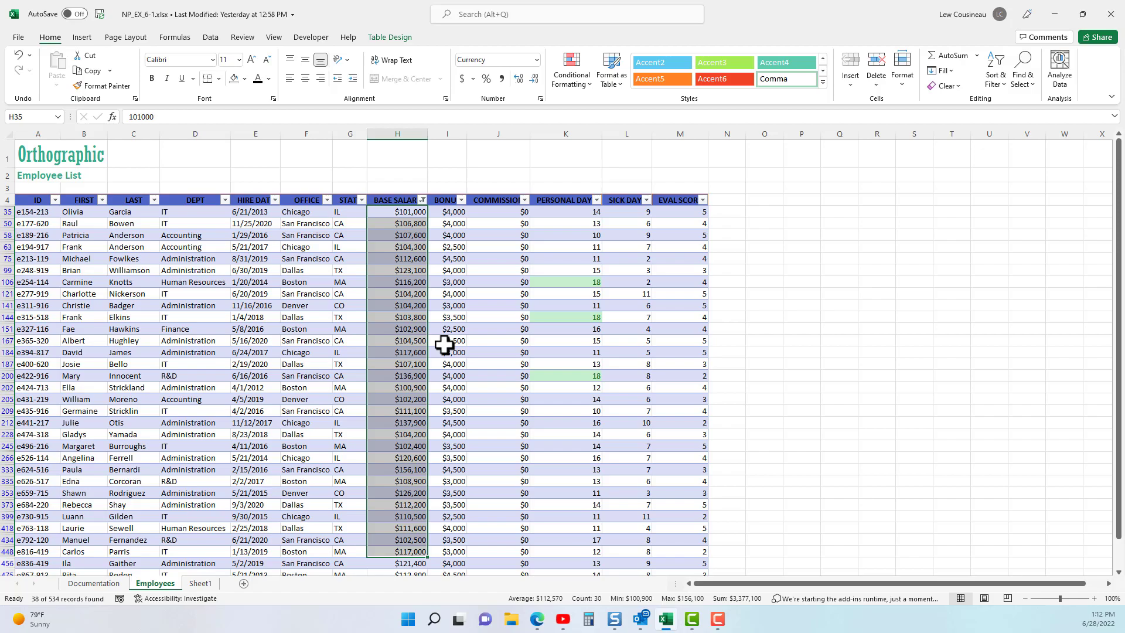
Clear the filter from the BASE SALARY column
{"action": "left_click", "coordinate": [422, 201]}
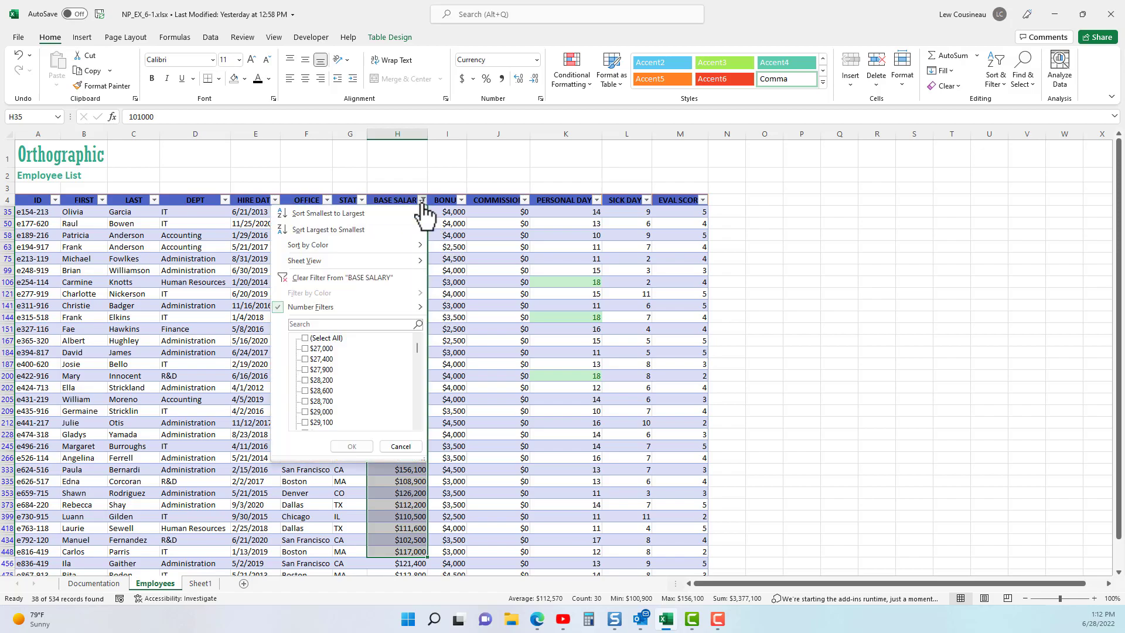
{"action": "left_click", "coordinate": [370, 279]}
{"action": "scroll", "coordinate": [394, 352], "scroll_direction": "down", "scroll_amount": 4}
{"action": "scroll", "coordinate": [394, 351], "scroll_direction": "up", "scroll_amount": 4}
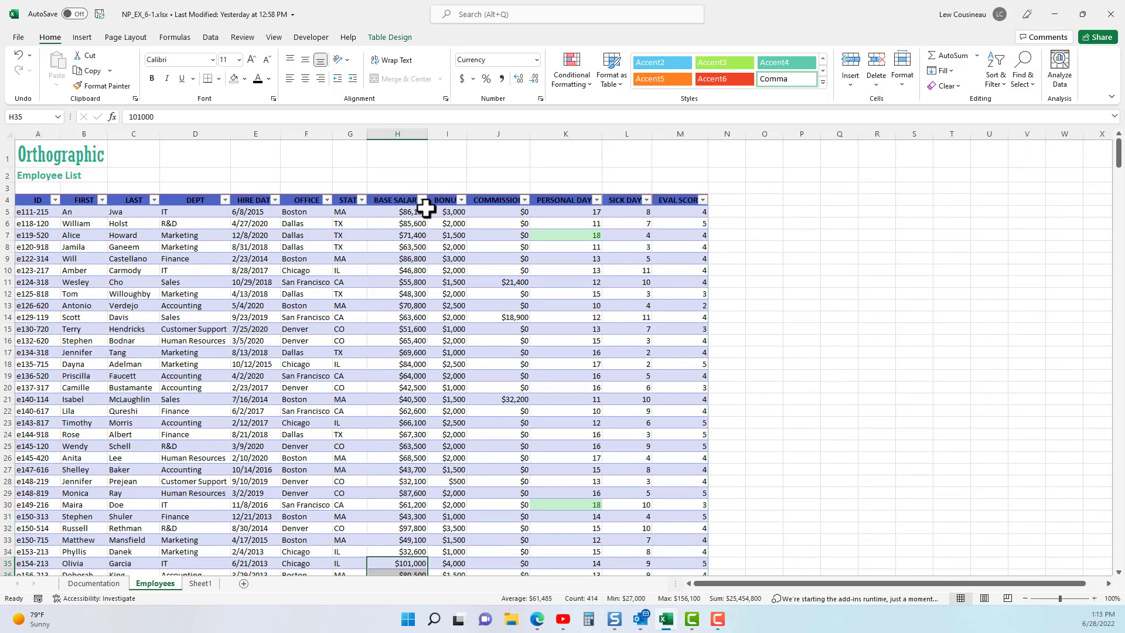
Examine the individual salary checkboxes in the BASE SALARY filter and compare them with its number filter options
{"action": "left_click", "coordinate": [422, 200]}
{"action": "left_click", "coordinate": [305, 338]}
{"action": "left_click", "coordinate": [305, 338]}
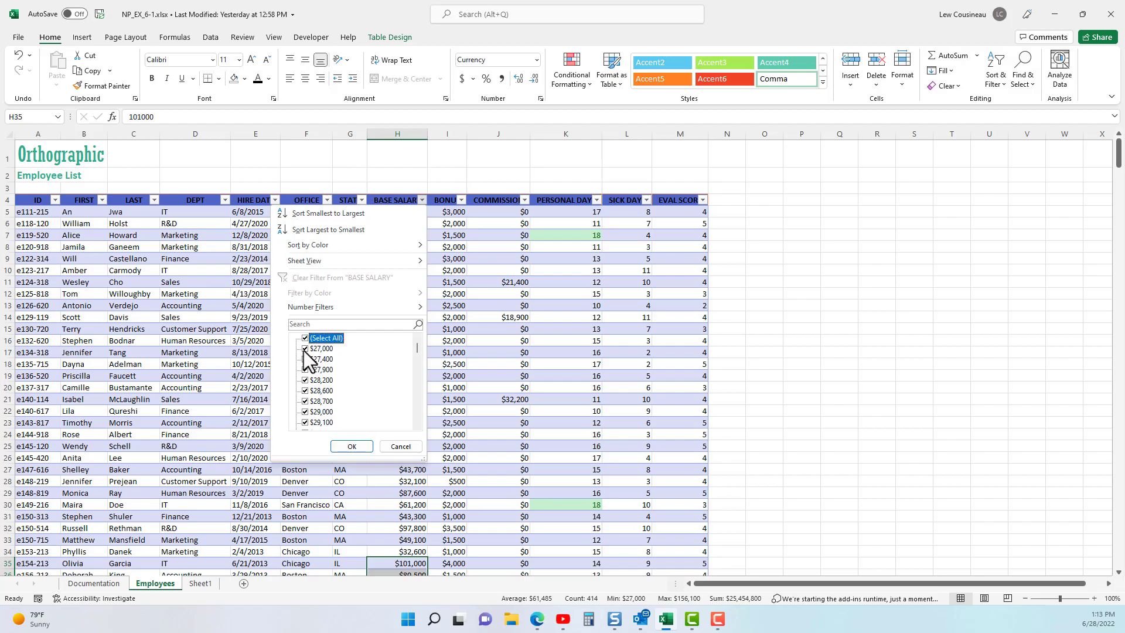
{"action": "left_click", "coordinate": [305, 350]}
{"action": "left_click", "coordinate": [305, 372]}
{"action": "left_click", "coordinate": [305, 382]}
{"action": "scroll", "coordinate": [306, 427], "scroll_direction": "down", "scroll_amount": 3}
{"action": "scroll", "coordinate": [333, 382], "scroll_direction": "down", "scroll_amount": 5}
{"action": "scroll", "coordinate": [333, 382], "scroll_direction": "down", "scroll_amount": 8}
{"action": "scroll", "coordinate": [333, 382], "scroll_direction": "down", "scroll_amount": 4}
{"action": "mouse_move", "coordinate": [304, 308]}
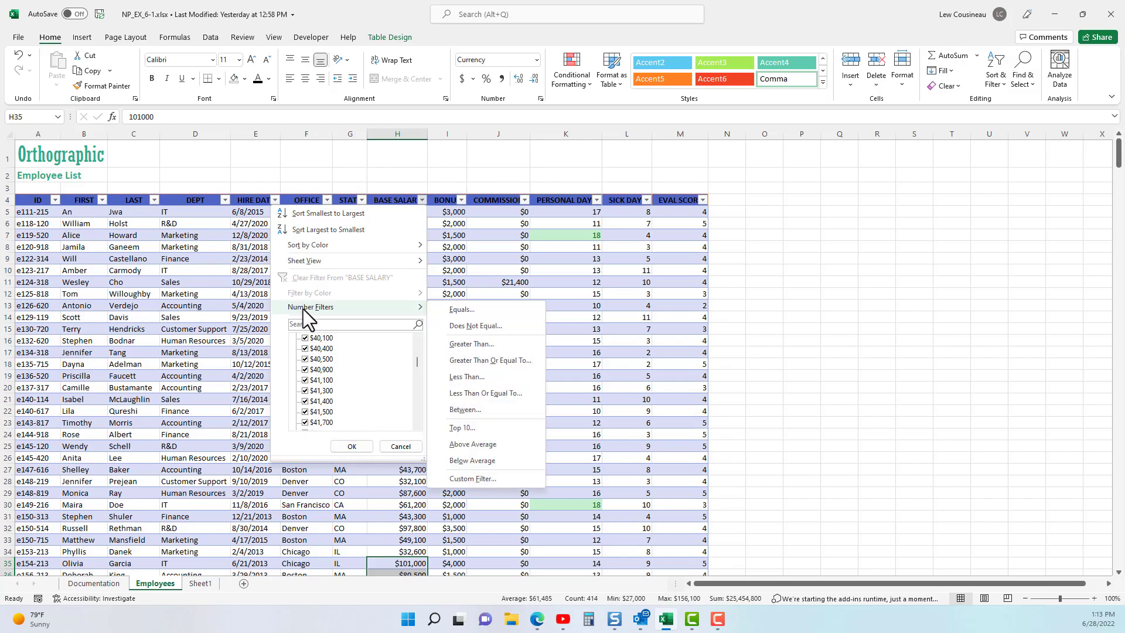
{"action": "left_click", "coordinate": [472, 359]}
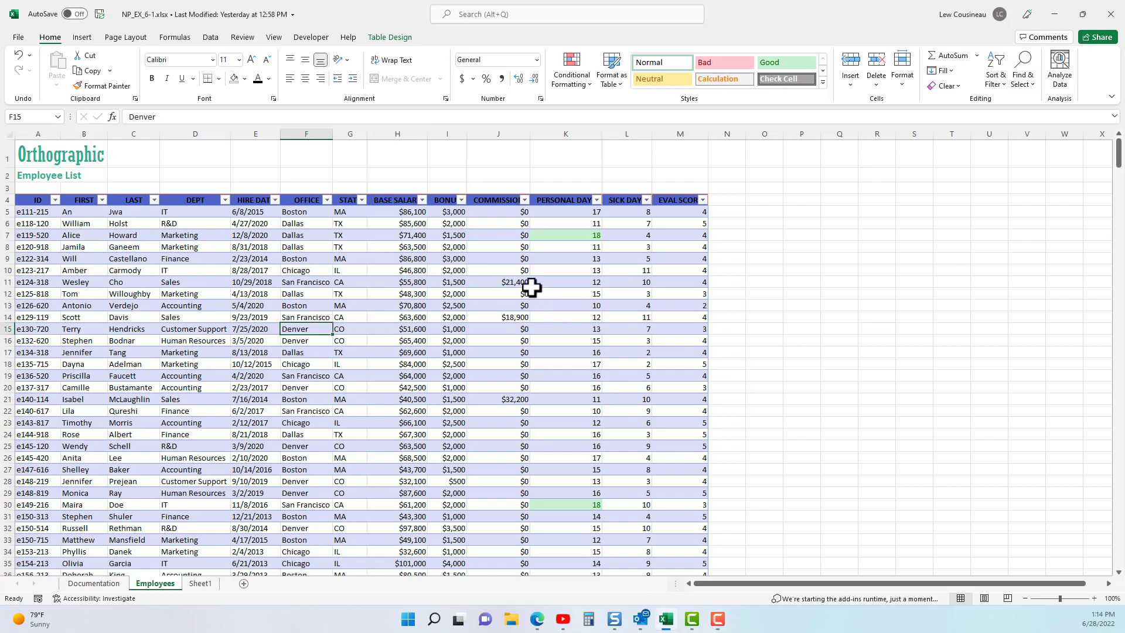
Filter the PERSONAL DAYS column by its green cell color and review the filtered records
{"action": "left_click", "coordinate": [560, 239]}
{"action": "scroll", "coordinate": [568, 495], "scroll_direction": "down", "scroll_amount": 2}
{"action": "scroll", "coordinate": [566, 496], "scroll_direction": "up", "scroll_amount": 2}
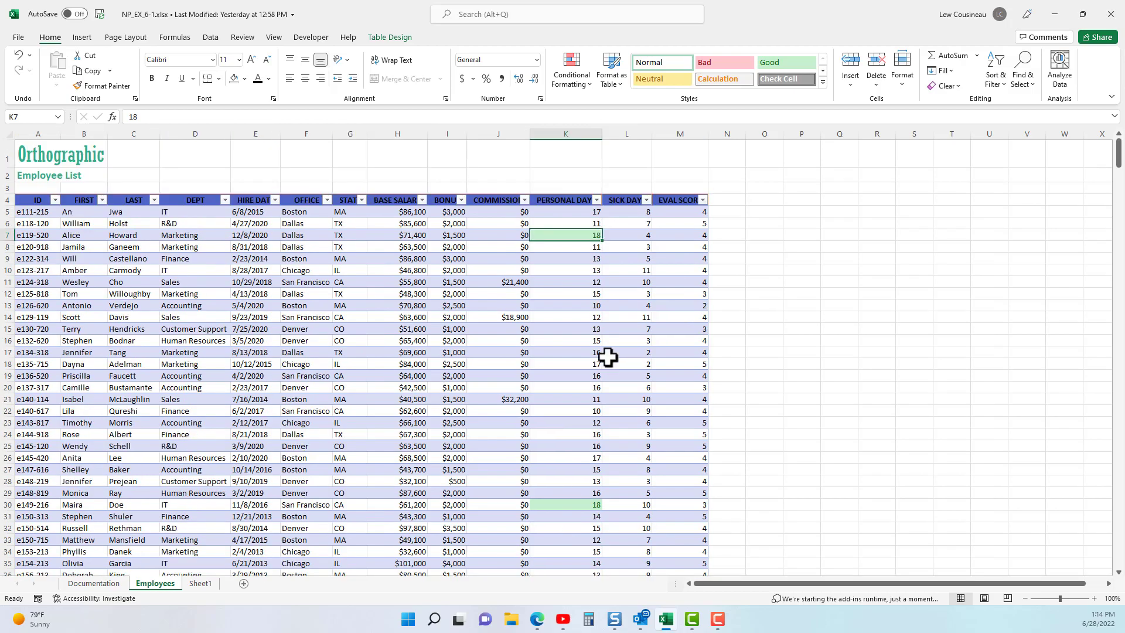
{"action": "left_click", "coordinate": [596, 201]}
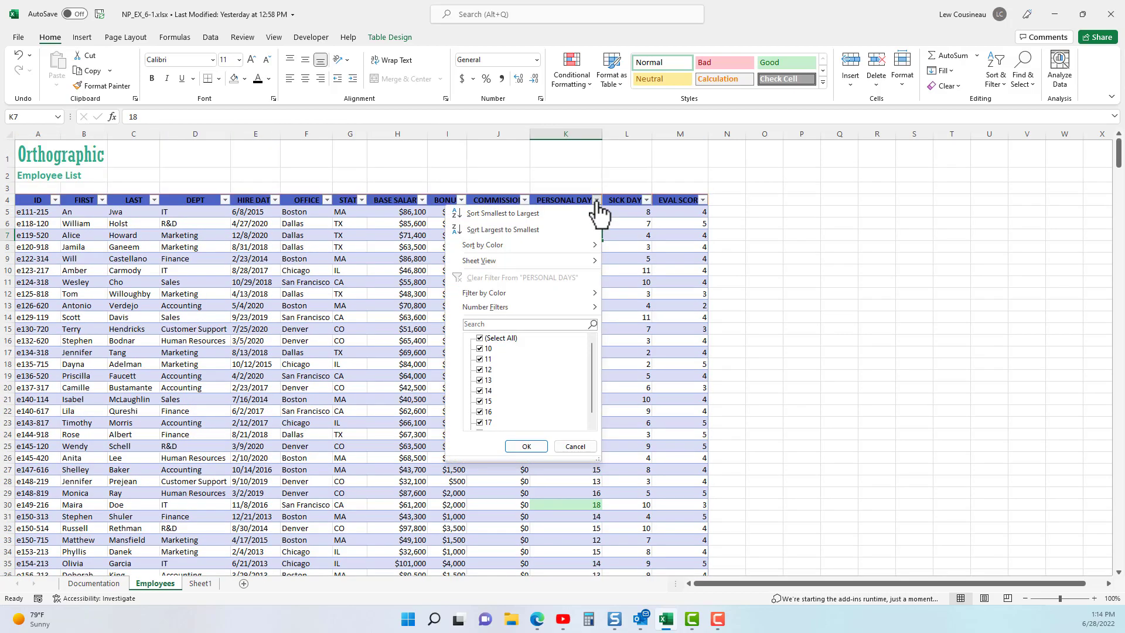
{"action": "mouse_move", "coordinate": [494, 297]}
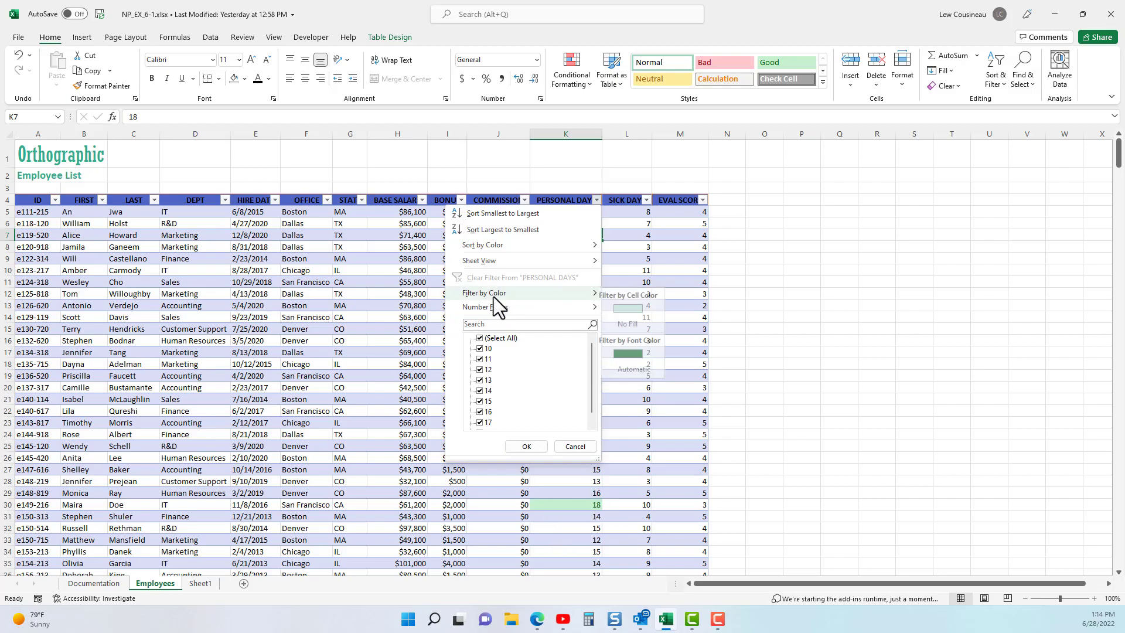
{"action": "left_click", "coordinate": [641, 310]}
{"action": "scroll", "coordinate": [638, 329], "scroll_direction": "down", "scroll_amount": 8}
{"action": "scroll", "coordinate": [642, 413], "scroll_direction": "down", "scroll_amount": 4}
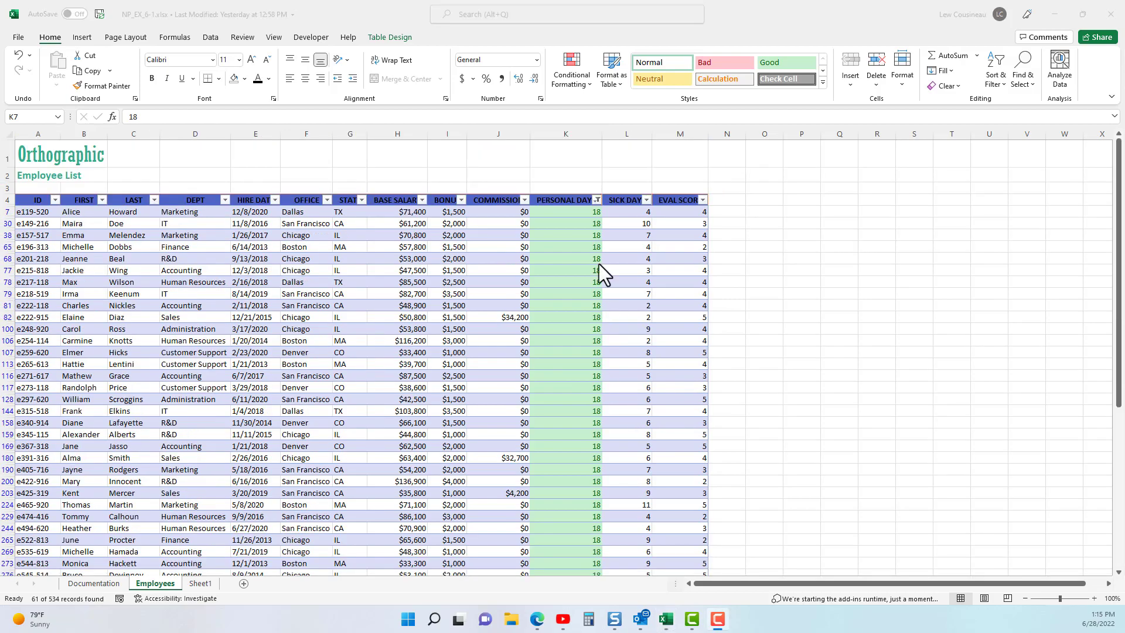
Clear all active filters from the employee table
{"action": "left_click", "coordinate": [574, 212]}
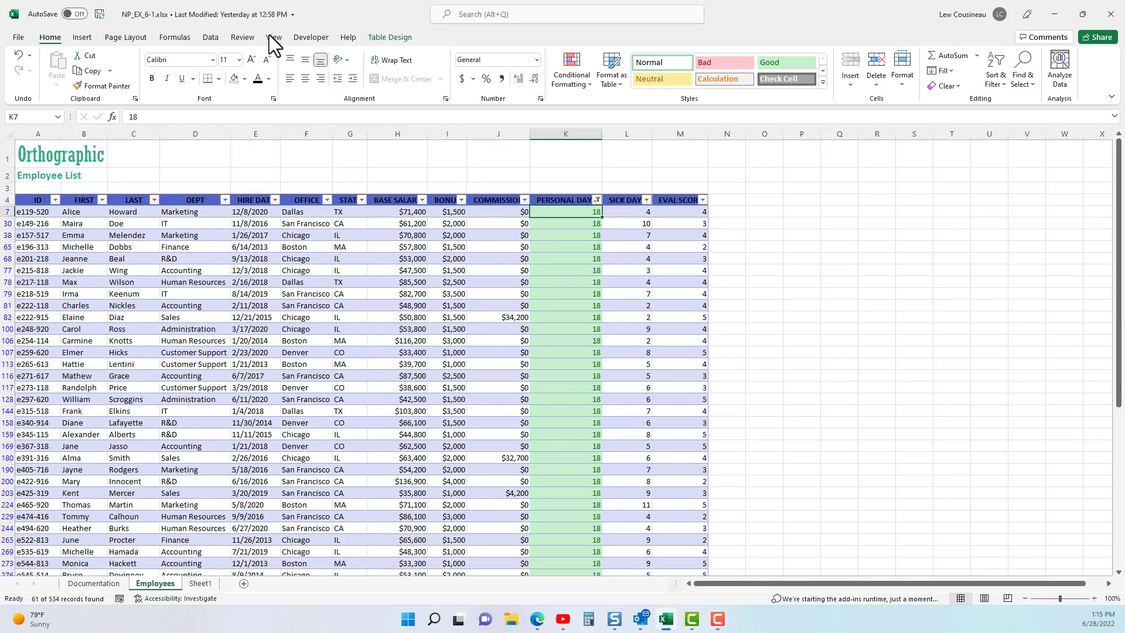
{"action": "left_click", "coordinate": [212, 39]}
{"action": "left_click", "coordinate": [561, 56]}
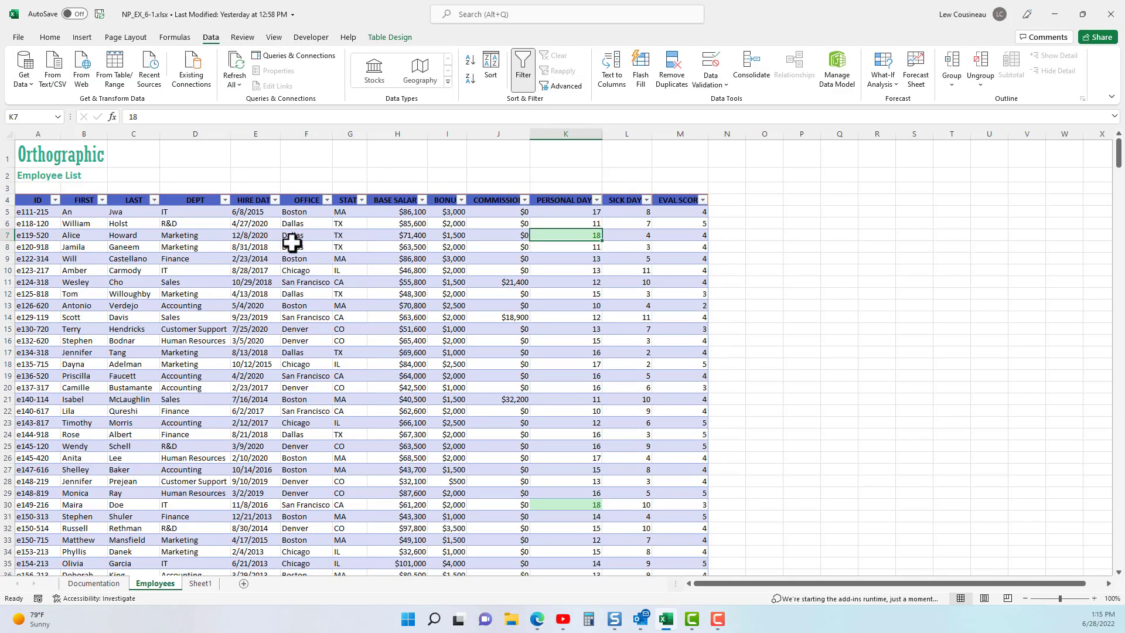
Search the LAST column's filter list for *wa* using asterisk wildcards
{"action": "left_click", "coordinate": [147, 222]}
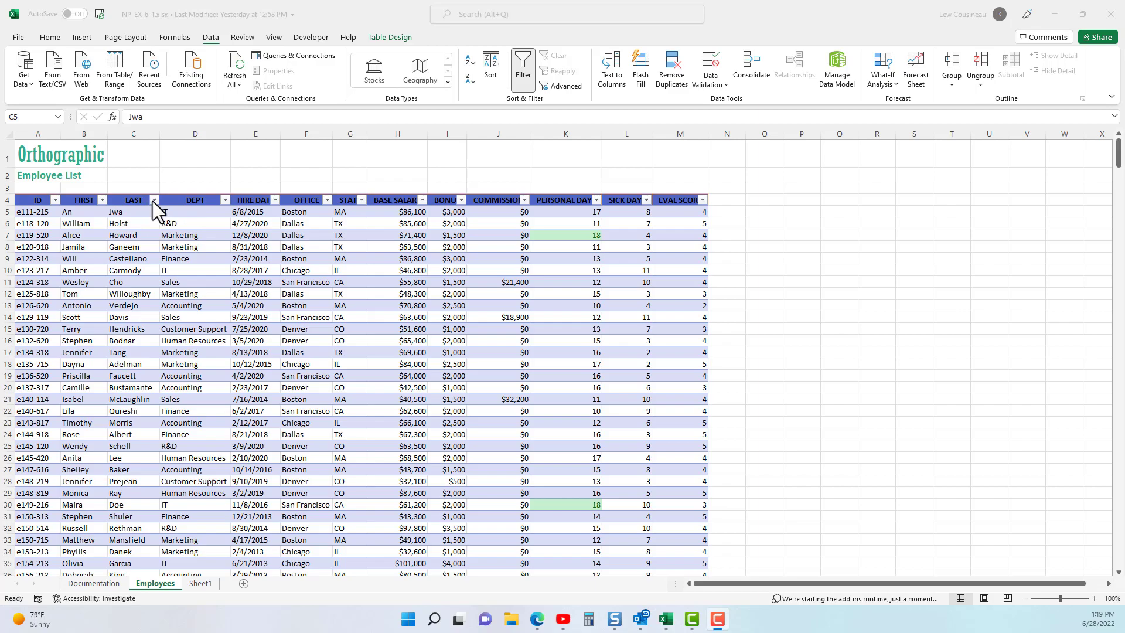
{"action": "left_click", "coordinate": [154, 200]}
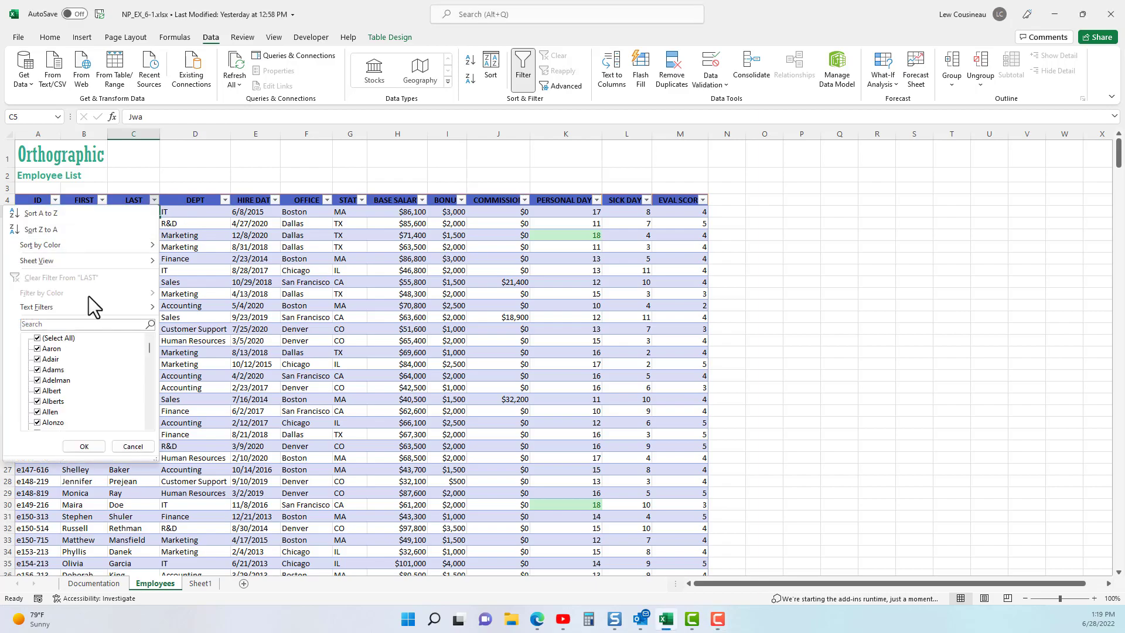
{"action": "left_click", "coordinate": [64, 323]}
{"action": "type", "text": "*wa*"}
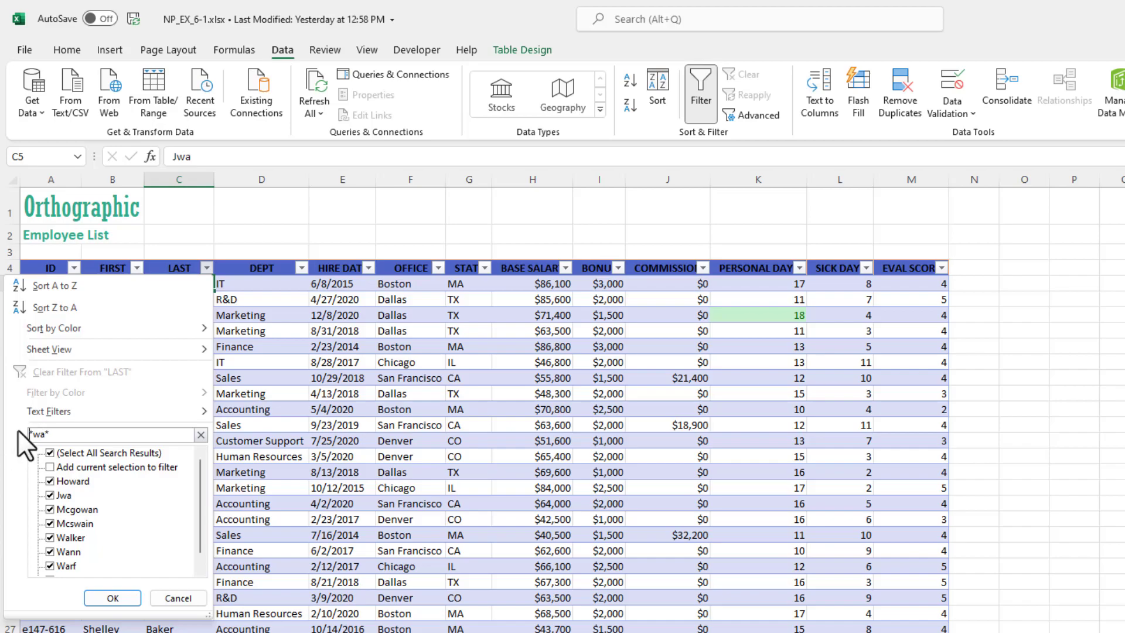
{"action": "left_click_drag", "start_coordinate": [45, 434], "coordinate": [53, 435]}
Replace the LAST column's filter search with W?n*, and close the filter list without applying it
{"action": "left_click_drag", "start_coordinate": [63, 434], "coordinate": [5, 431]}
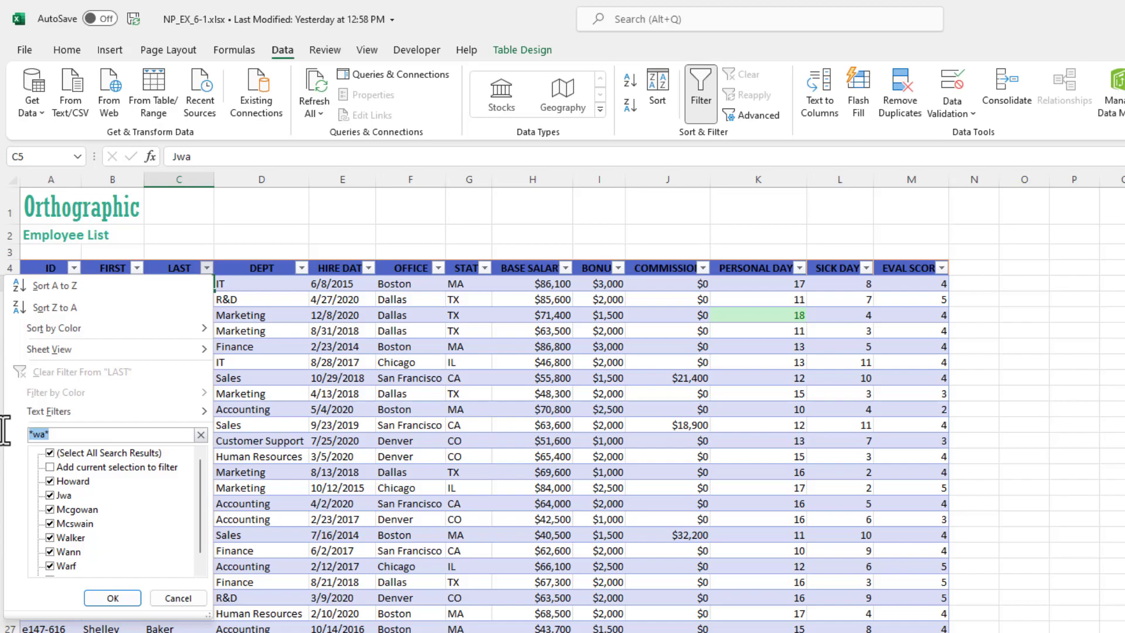
{"action": "key", "text": "BackSpace"}
{"action": "type", "text": "W"}
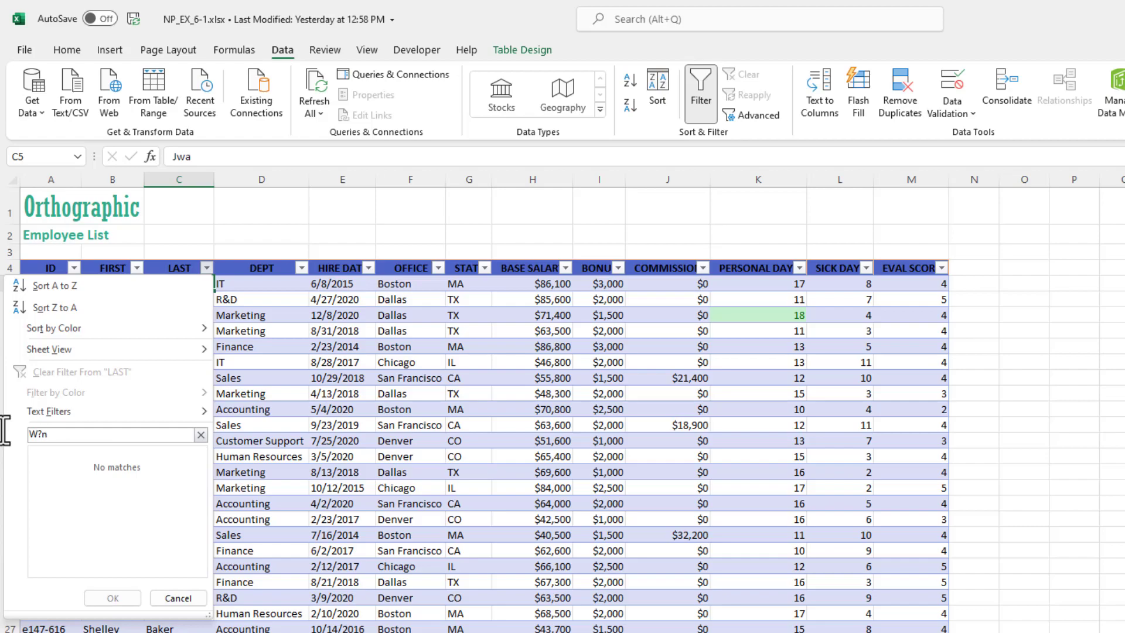
{"action": "type", "text": "*"}
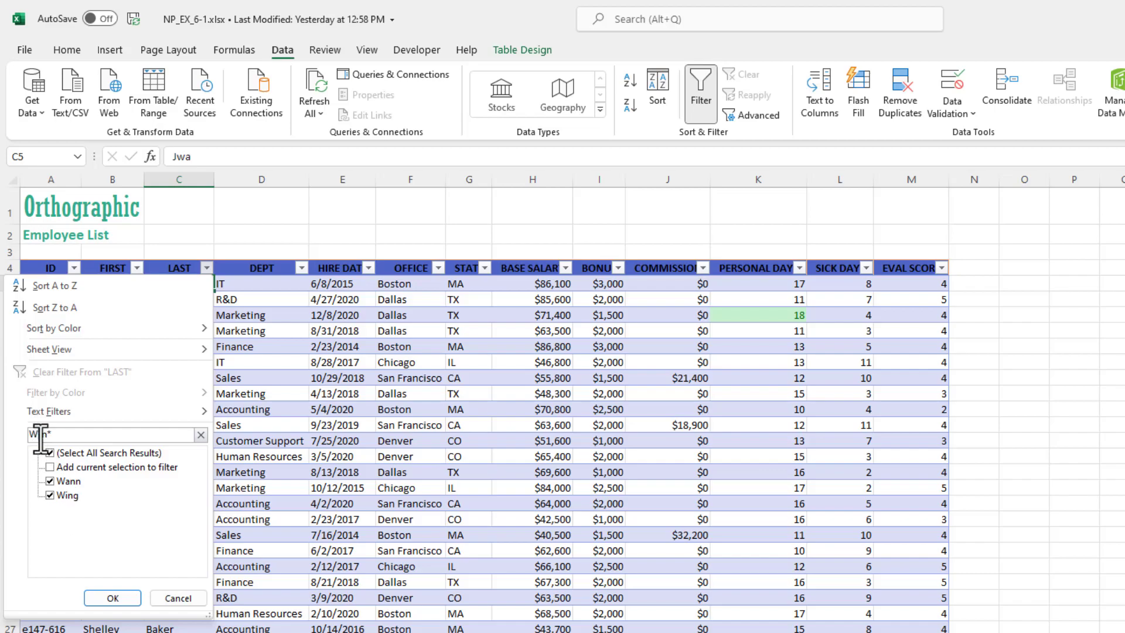
{"action": "left_click_drag", "start_coordinate": [48, 433], "coordinate": [57, 433]}
{"action": "left_click", "coordinate": [459, 366]}
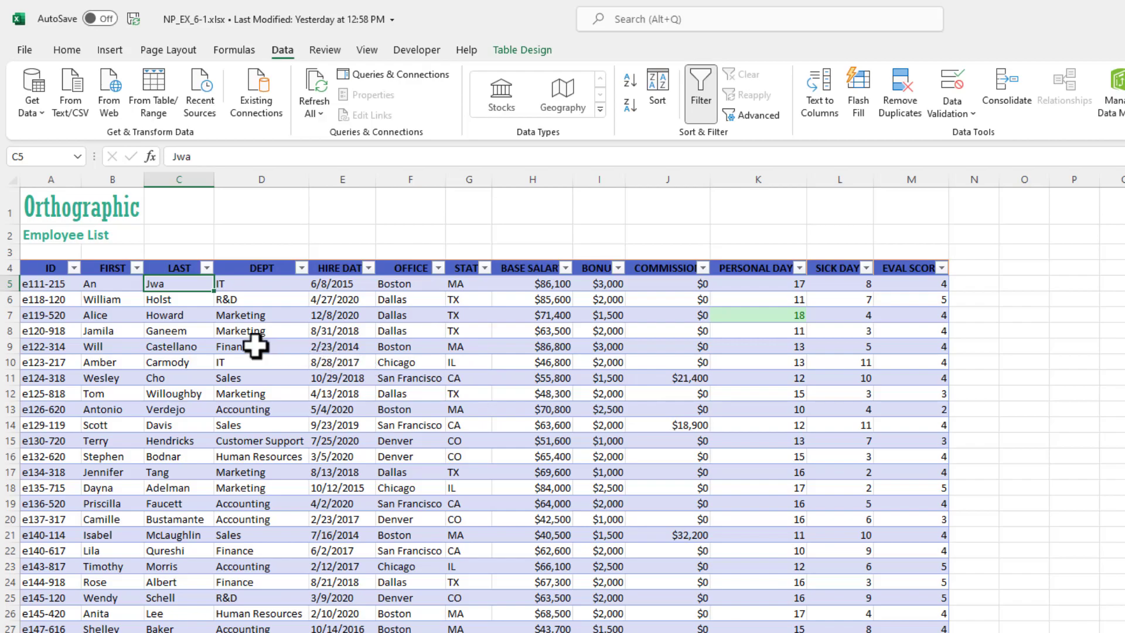
Select cell D9 inside the employee table and turn on the table's Total Row
{"action": "left_click", "coordinate": [188, 346]}
{"action": "left_click", "coordinate": [301, 352]}
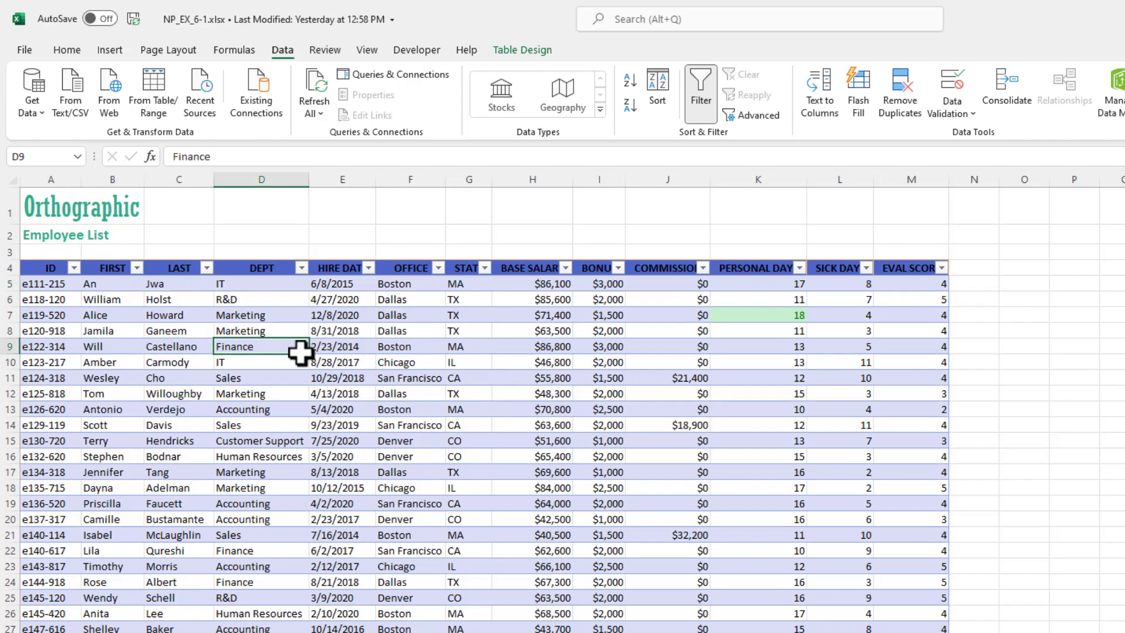
{"action": "left_click", "coordinate": [526, 49]}
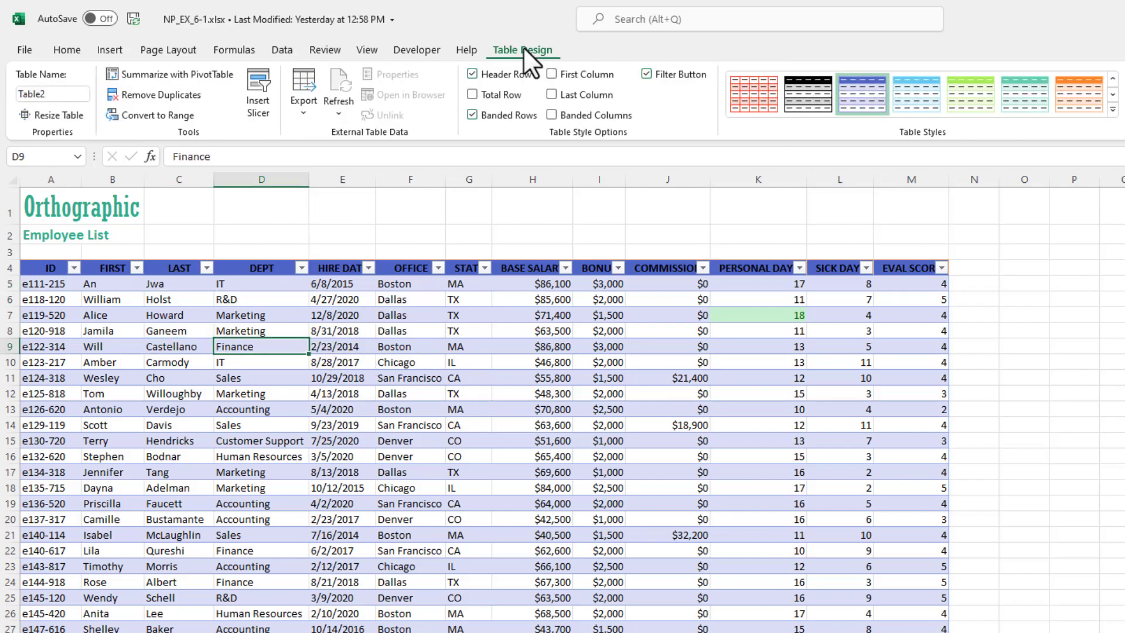
{"action": "left_click", "coordinate": [471, 94]}
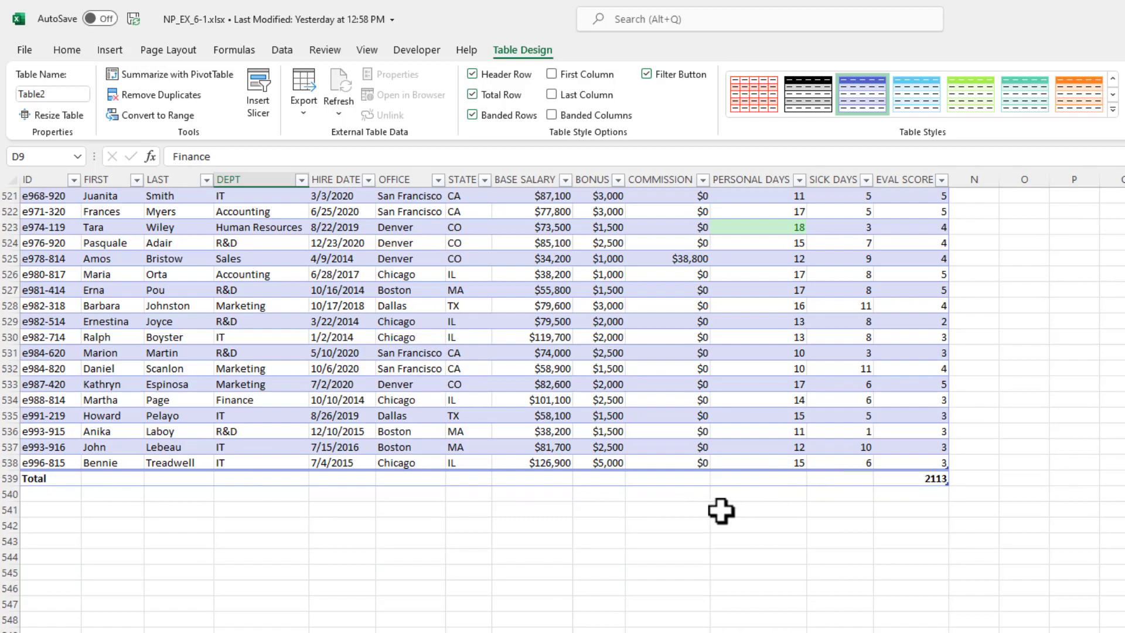
Total the BASE SALARY column with Sum in the total row, and select cell G11 near the table's beginning
{"action": "left_click", "coordinate": [545, 479]}
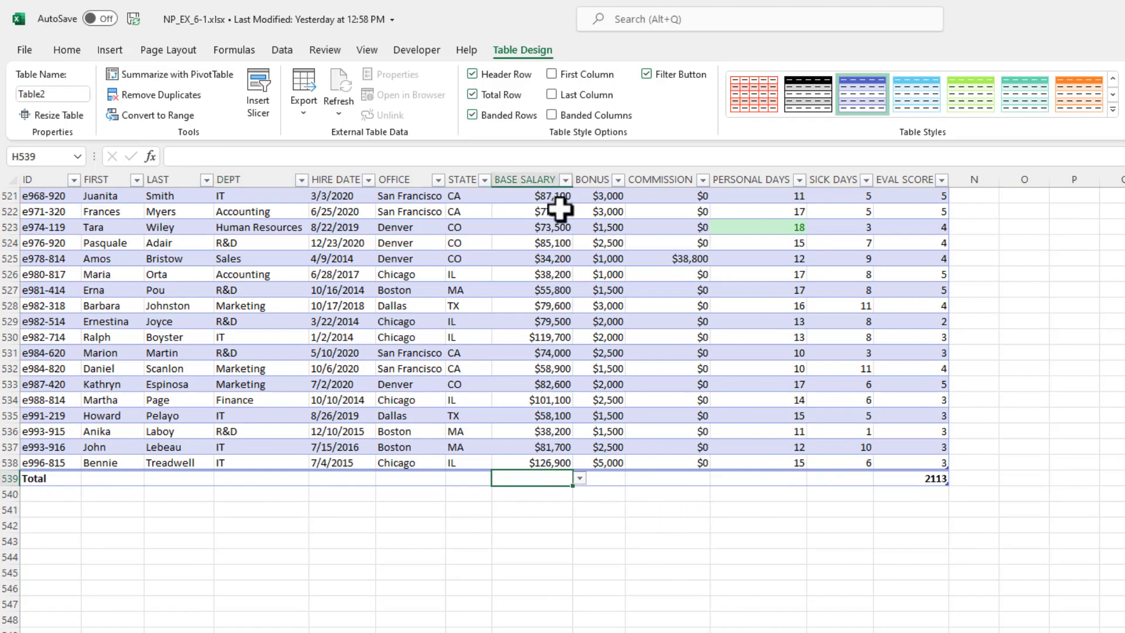
{"action": "left_click", "coordinate": [579, 478]}
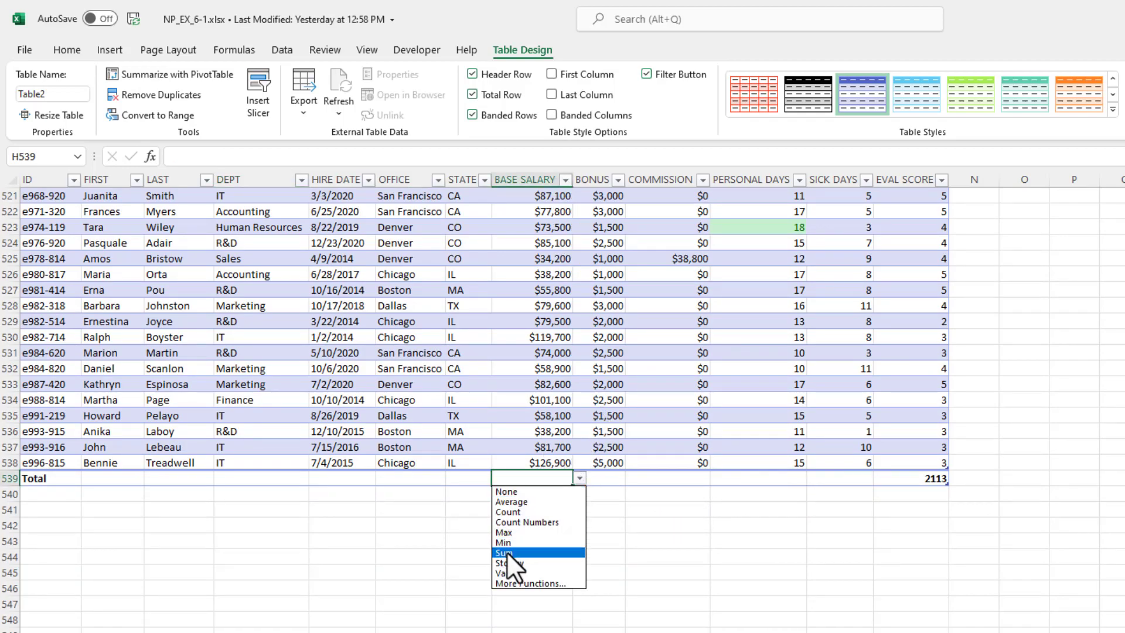
{"action": "left_click", "coordinate": [508, 555]}
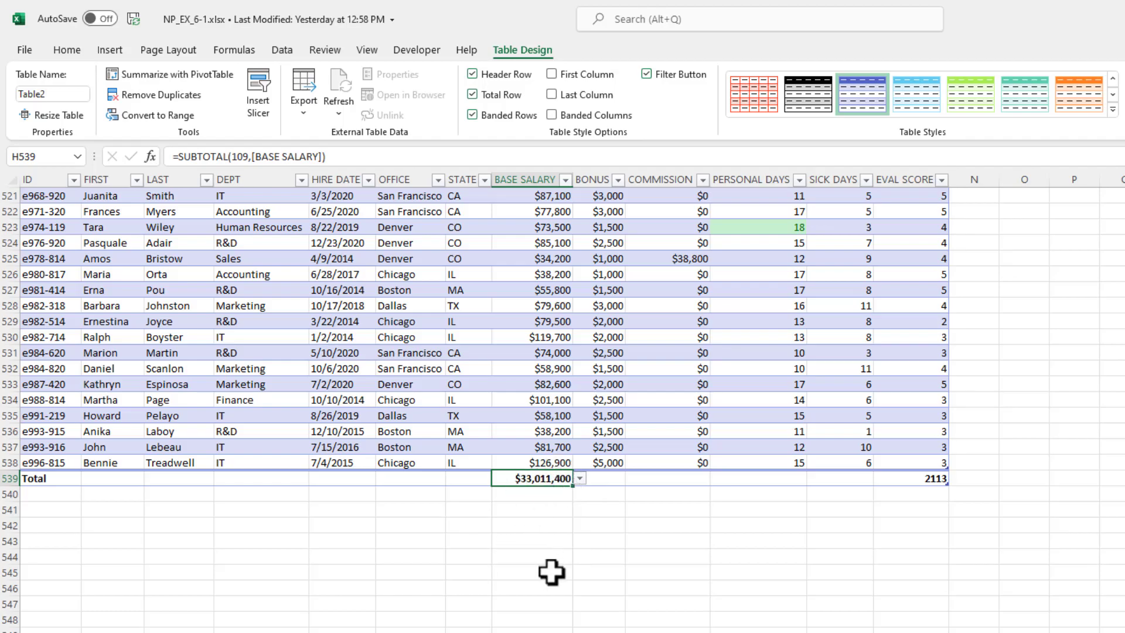
{"action": "scroll", "coordinate": [495, 467], "scroll_direction": "up", "scroll_amount": 20}
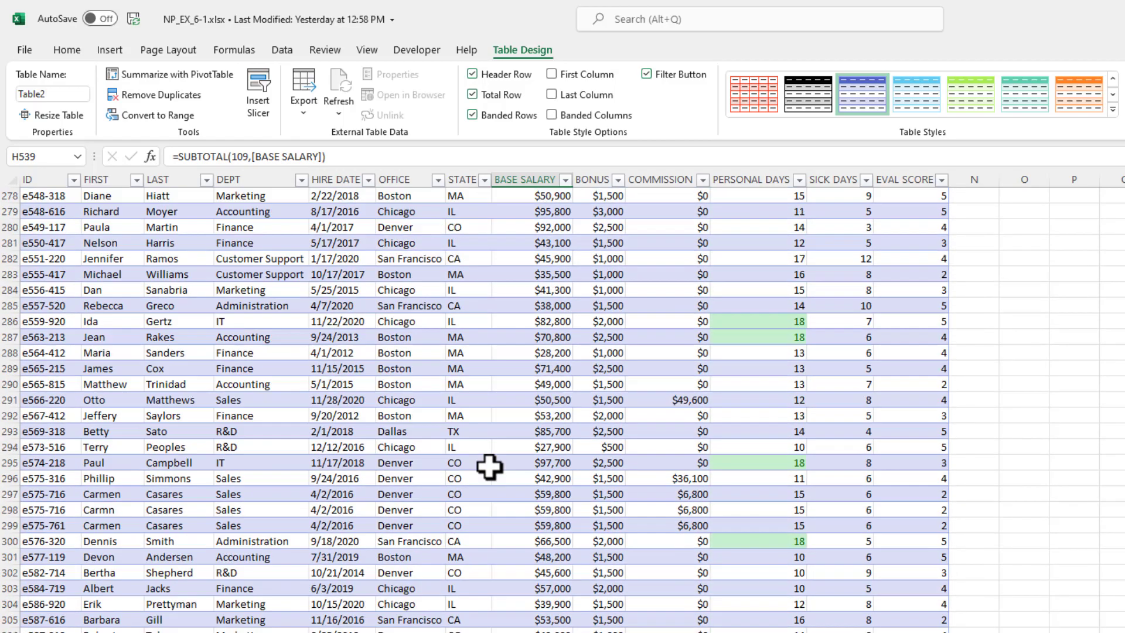
{"action": "scroll", "coordinate": [522, 411], "scroll_direction": "up", "scroll_amount": 20}
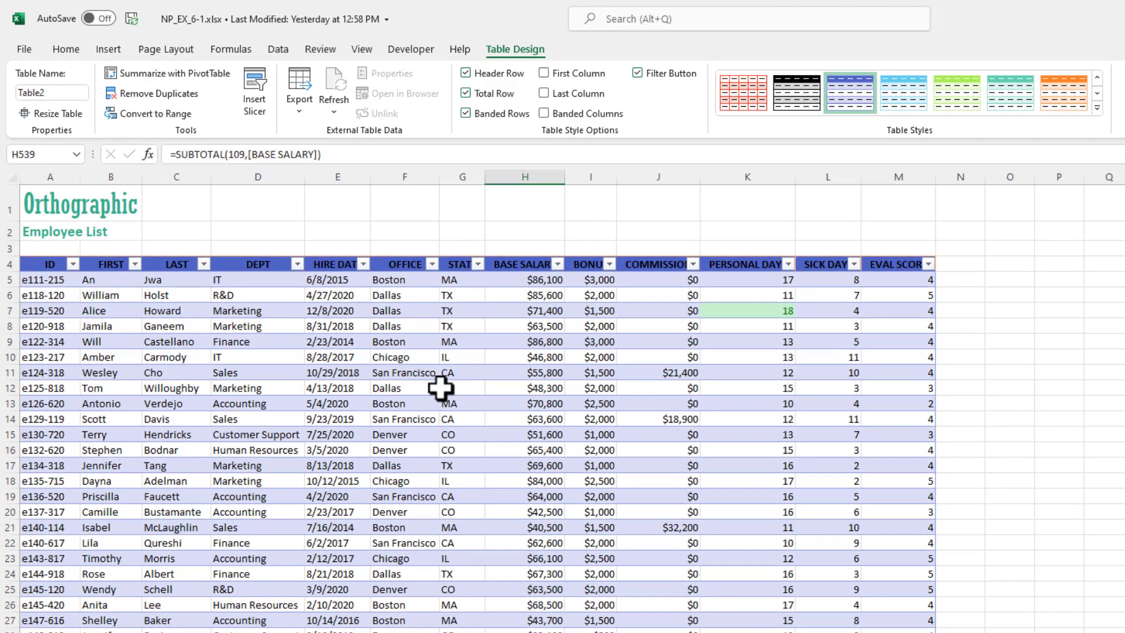
{"action": "left_click", "coordinate": [458, 379]}
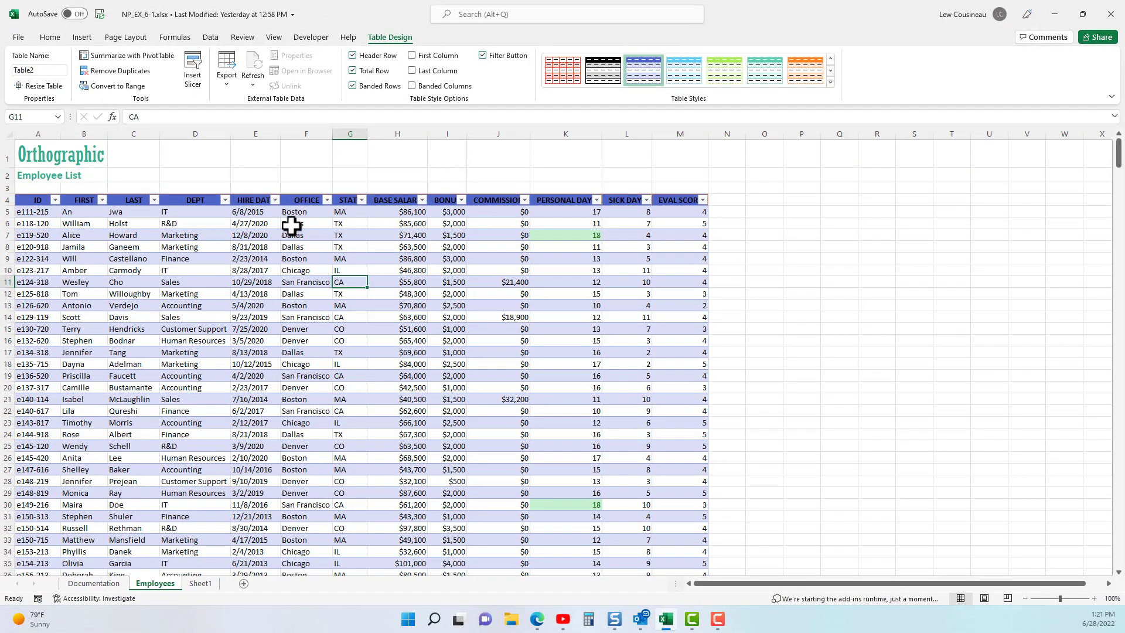
Filter the OFFICE column of the employee table to show only Boston
{"action": "scroll", "coordinate": [296, 280], "scroll_direction": "down", "scroll_amount": 11}
{"action": "scroll", "coordinate": [298, 280], "scroll_direction": "up", "scroll_amount": 8}
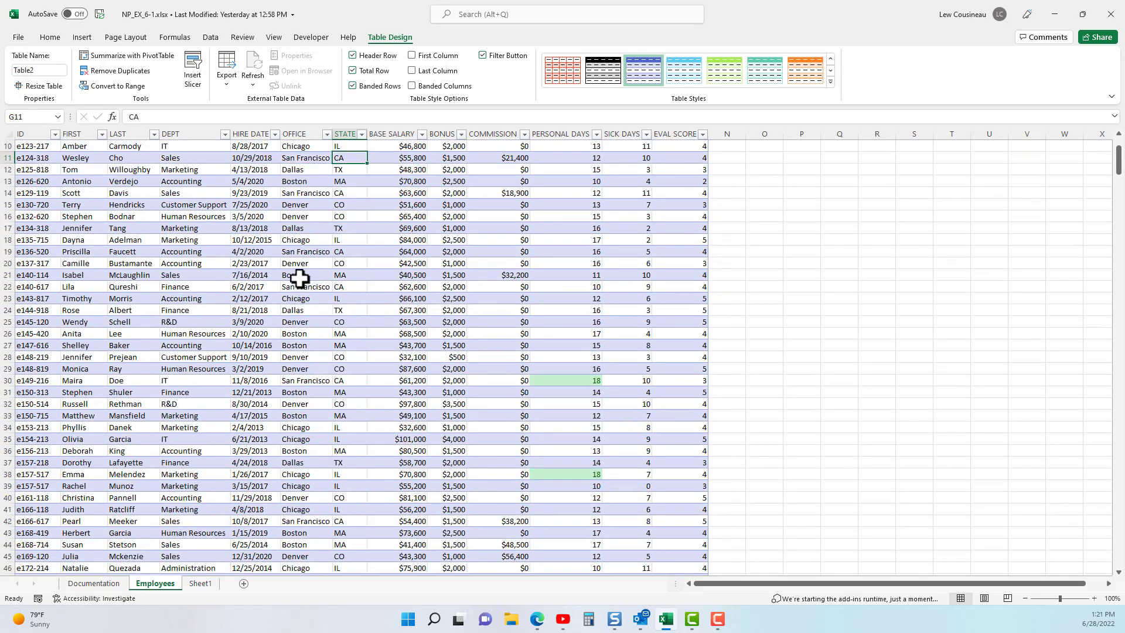
{"action": "scroll", "coordinate": [299, 279], "scroll_direction": "up", "scroll_amount": 3}
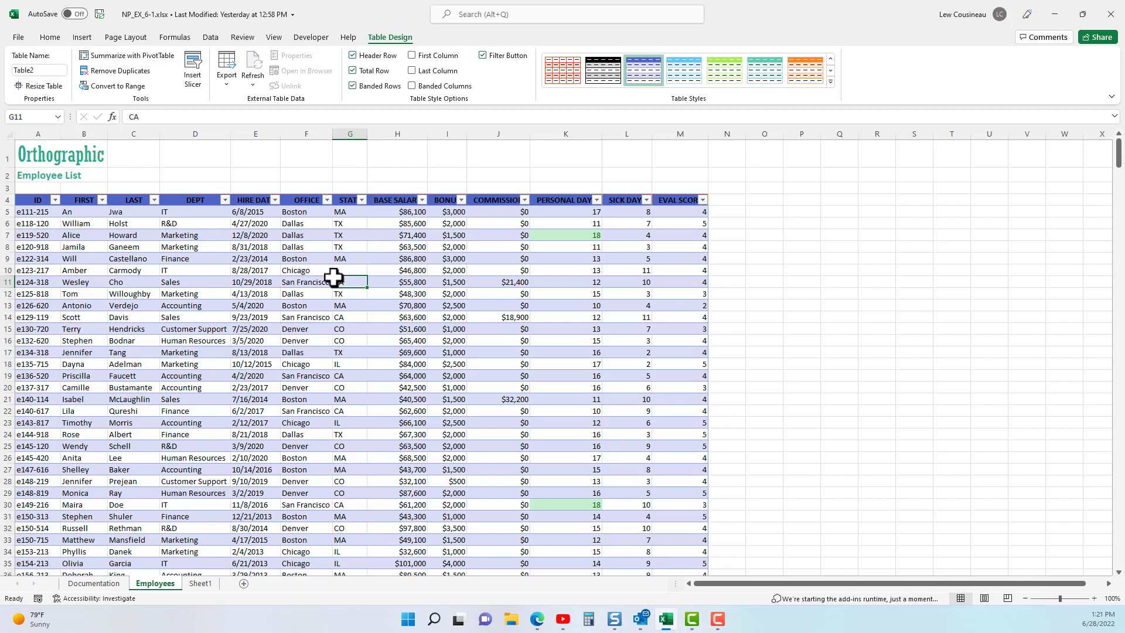
{"action": "left_click", "coordinate": [328, 201]}
{"action": "left_click", "coordinate": [211, 338]}
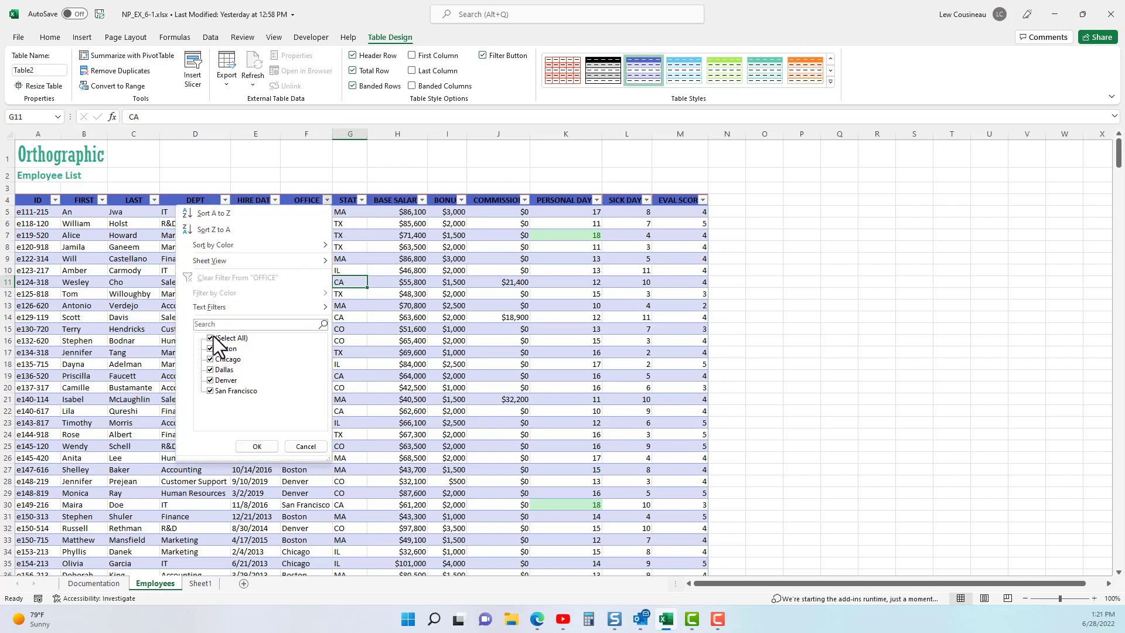
{"action": "left_click", "coordinate": [210, 349]}
{"action": "left_click", "coordinate": [258, 447]}
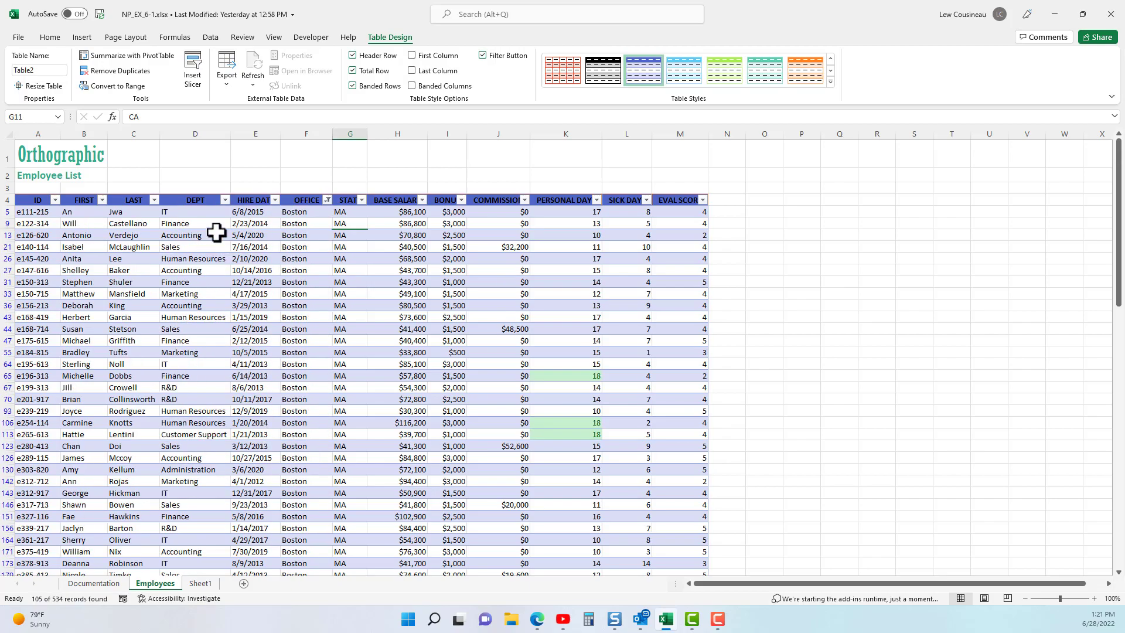
Filter the DEPT column to show only Accounting, and select the BASE SALARY cell in the total row
{"action": "left_click", "coordinate": [225, 200]}
{"action": "left_click", "coordinate": [133, 338]}
{"action": "left_click", "coordinate": [131, 349]}
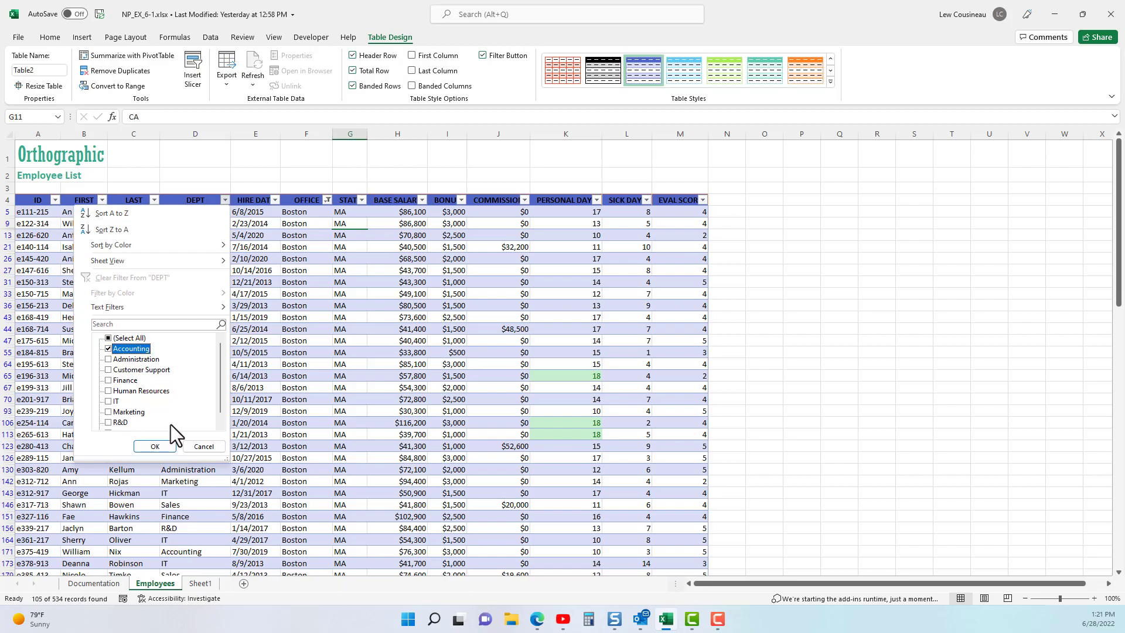
{"action": "left_click", "coordinate": [156, 447]}
{"action": "left_click", "coordinate": [403, 388]}
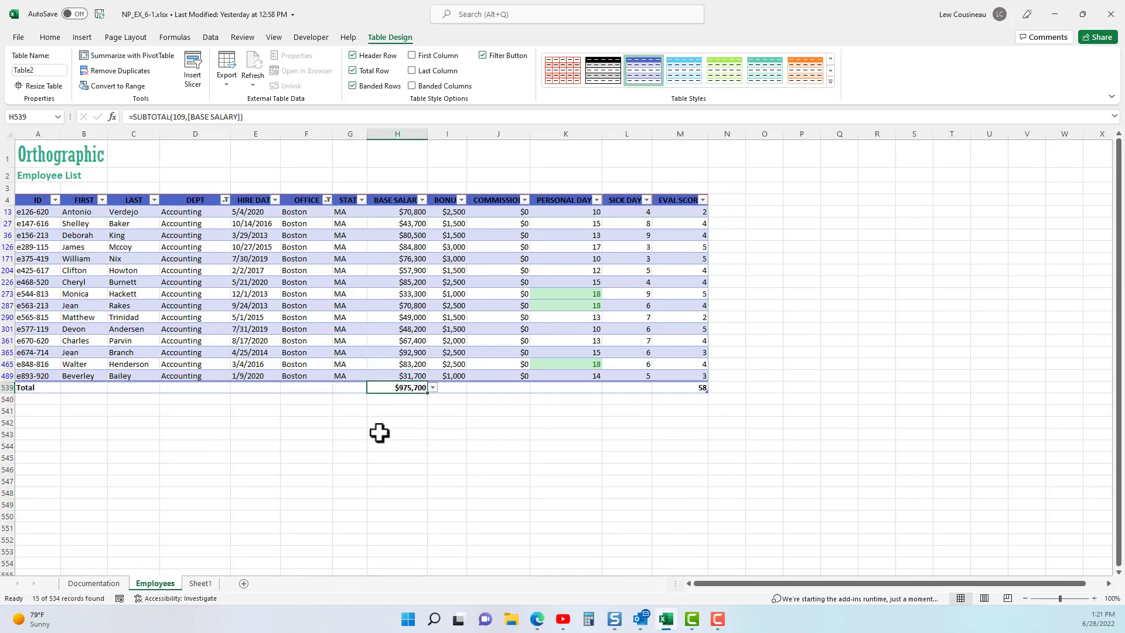
Add a Count to the FIRST column in the total row
{"action": "left_click", "coordinate": [88, 388]}
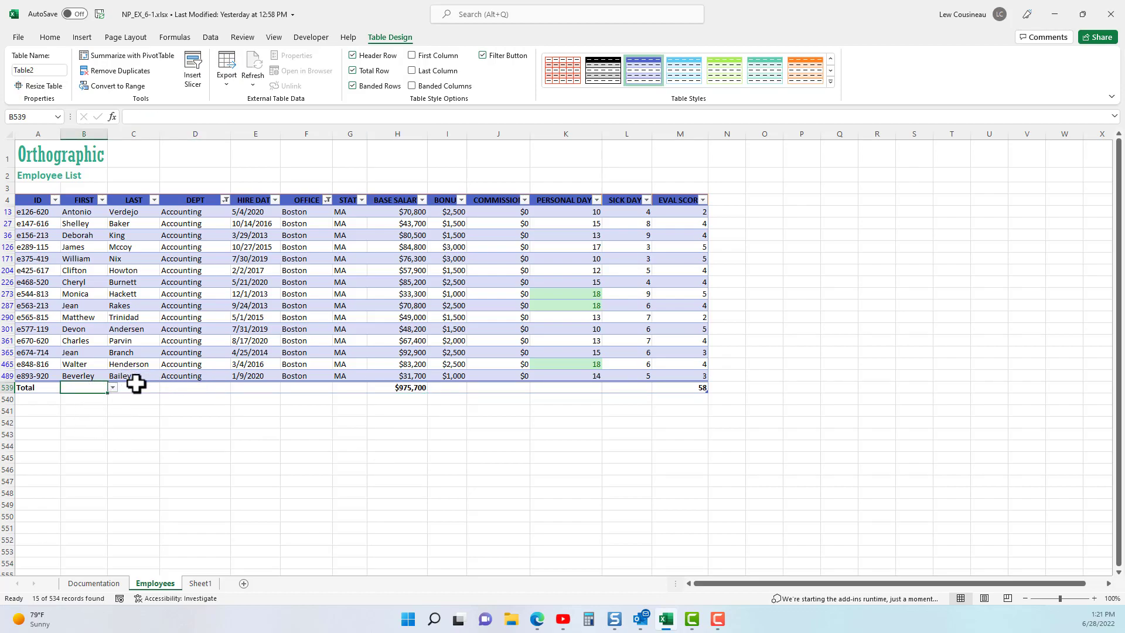
{"action": "left_click", "coordinate": [113, 388]}
{"action": "left_click", "coordinate": [94, 414]}
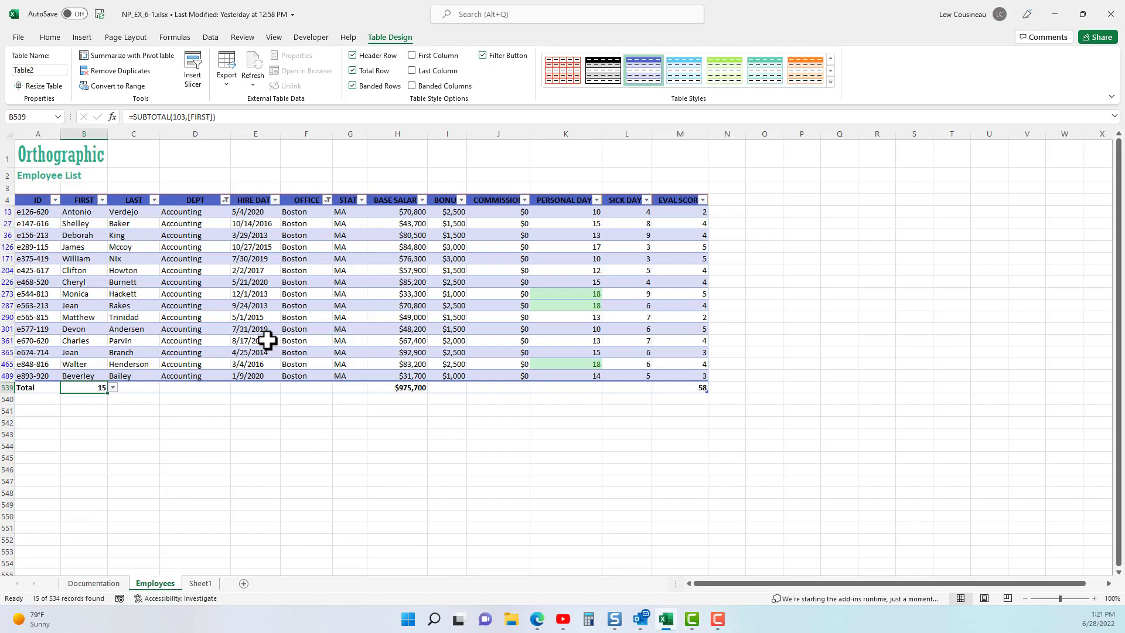
Change the OFFICE filter to show Chicago instead of Boston
{"action": "left_click", "coordinate": [329, 201]}
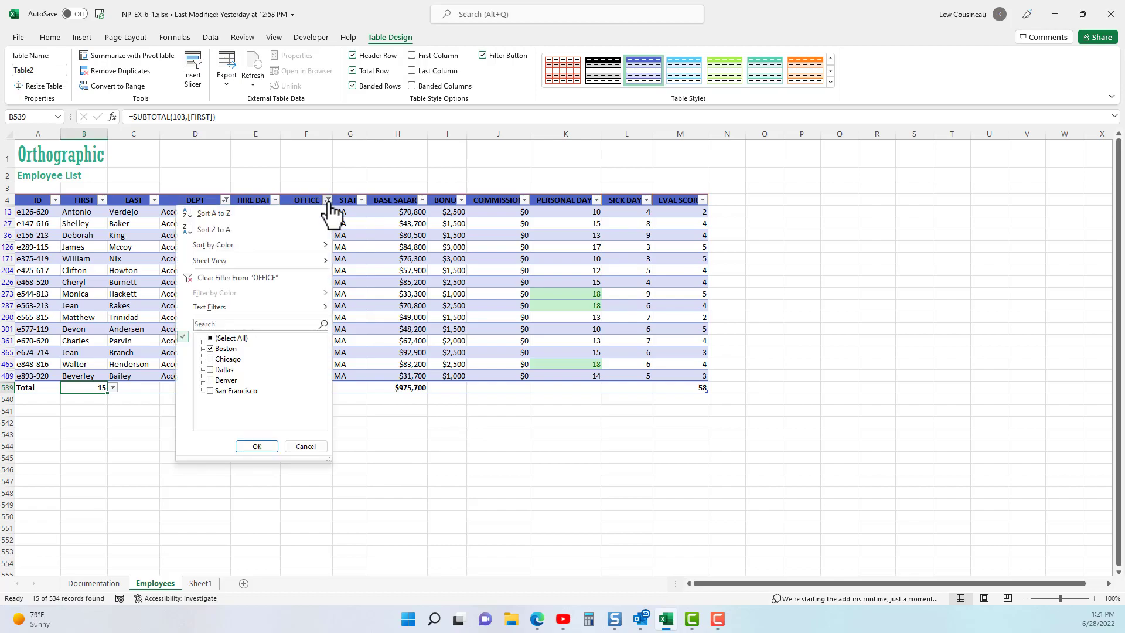
{"action": "left_click", "coordinate": [211, 358]}
{"action": "left_click", "coordinate": [210, 348]}
{"action": "left_click", "coordinate": [257, 446]}
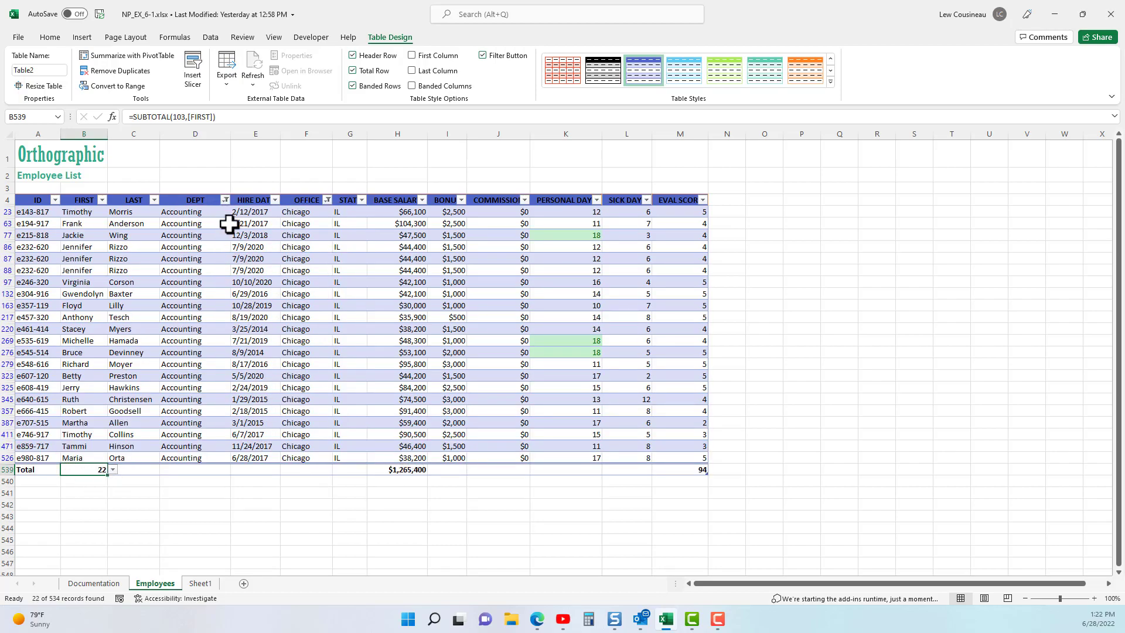
Change the DEPT filter to IT instead of Accounting, and check the visible BASE SALARY cells against their total
{"action": "left_click", "coordinate": [226, 201]}
{"action": "left_click", "coordinate": [109, 348]}
{"action": "left_click", "coordinate": [108, 402]}
{"action": "left_click", "coordinate": [155, 446]}
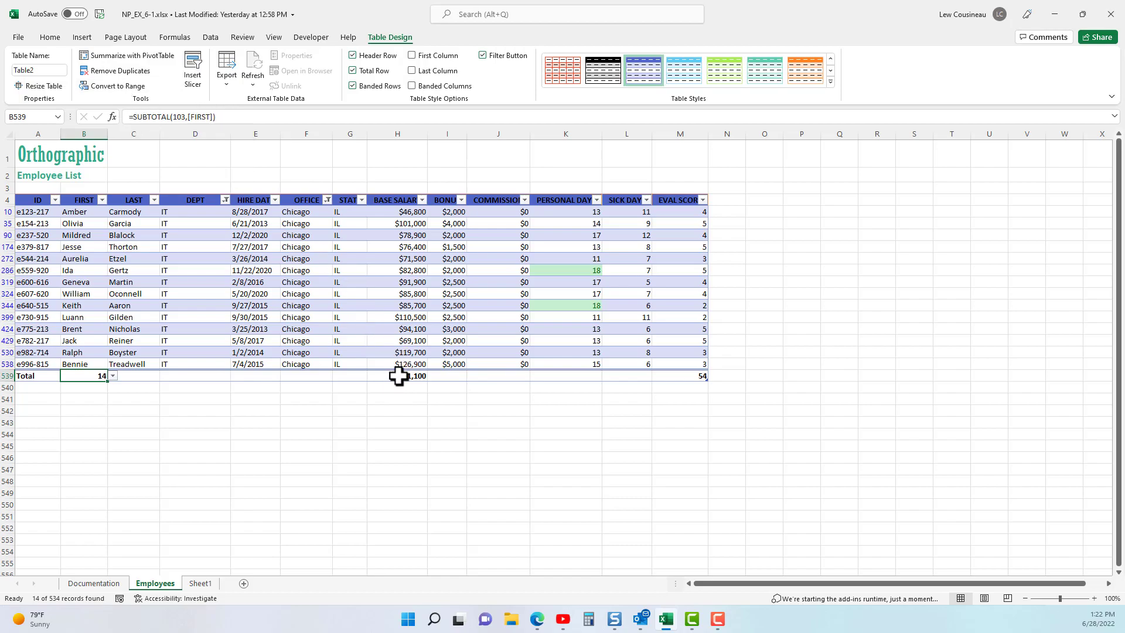
{"action": "left_click_drag", "start_coordinate": [409, 212], "coordinate": [406, 364]}
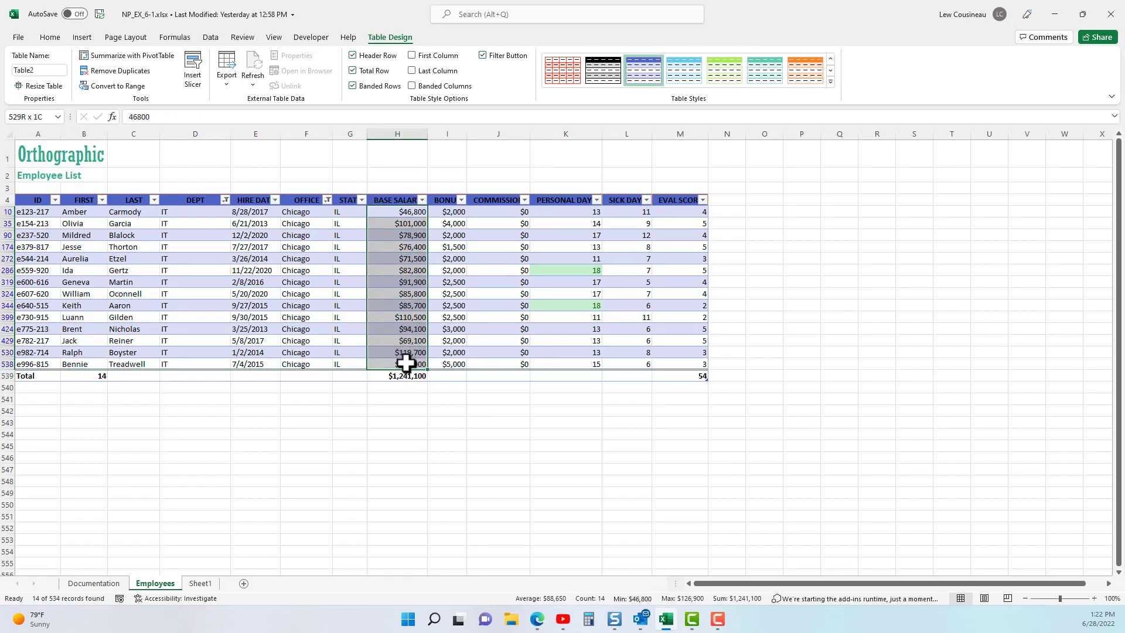
{"action": "left_click", "coordinate": [391, 376]}
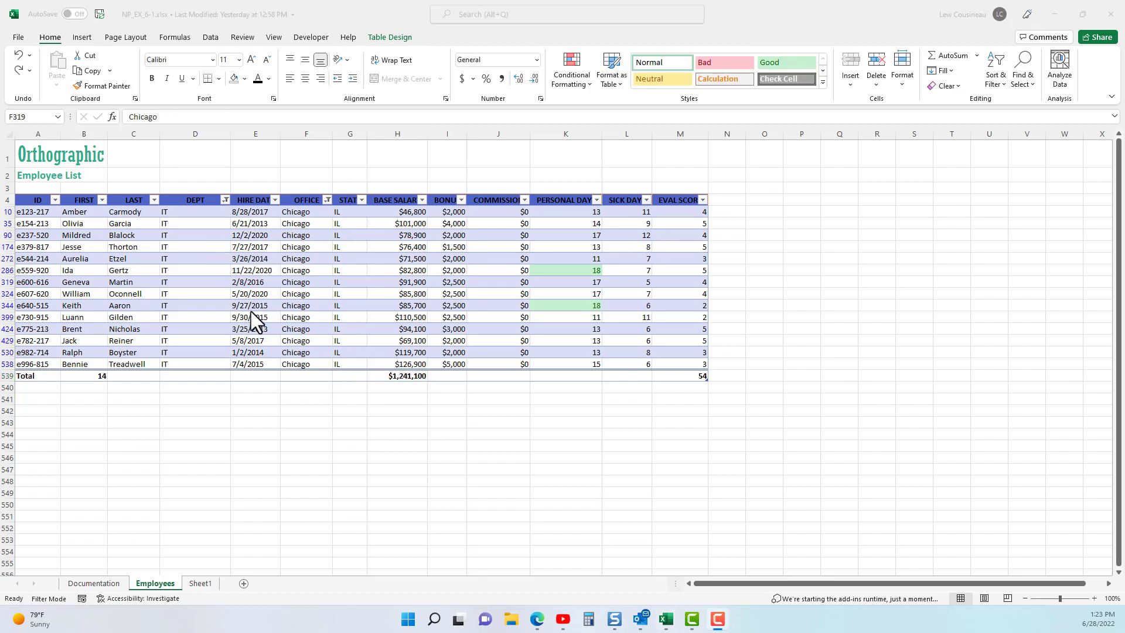
Copy the filtered employee table with its headers and total row, and paste it at cell A1 of Sheet1
{"action": "left_click", "coordinate": [88, 247]}
{"action": "left_click_drag", "start_coordinate": [36, 201], "coordinate": [679, 371]}
{"action": "key", "text": "ctrl+c"}
{"action": "left_click", "coordinate": [197, 583]}
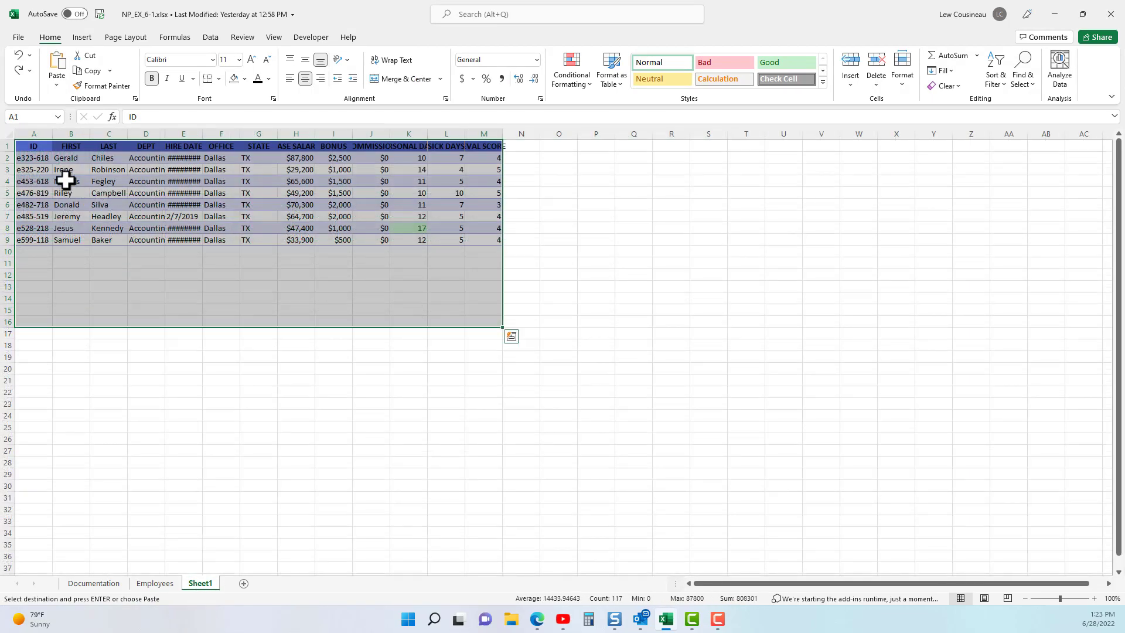
{"action": "left_click", "coordinate": [34, 148]}
{"action": "key", "text": "ctrl+v"}
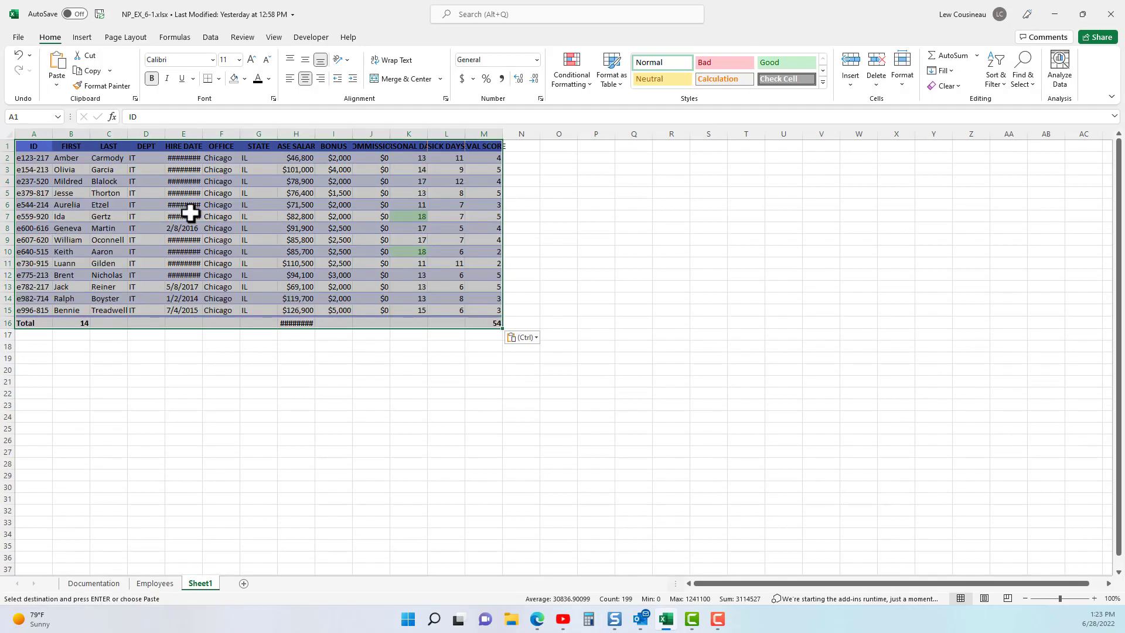
Check the pasted BASE SALARY total in H16, and widen column H so its values fit
{"action": "left_click", "coordinate": [301, 322]}
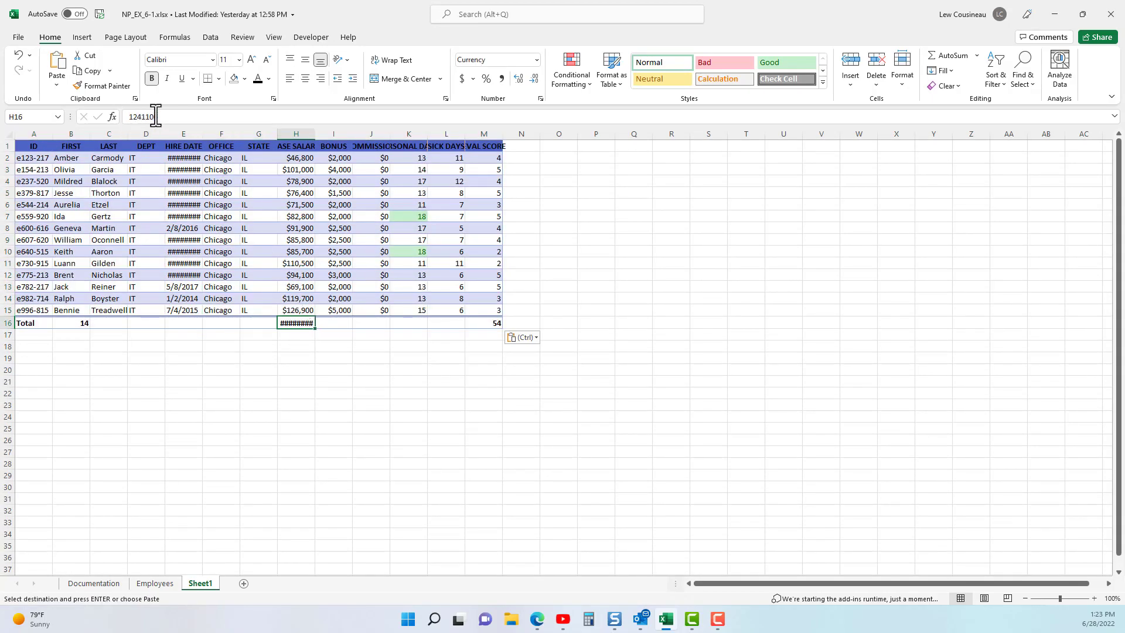
{"action": "left_click_drag", "start_coordinate": [315, 134], "coordinate": [328, 134]}
{"action": "left_click", "coordinate": [296, 217]}
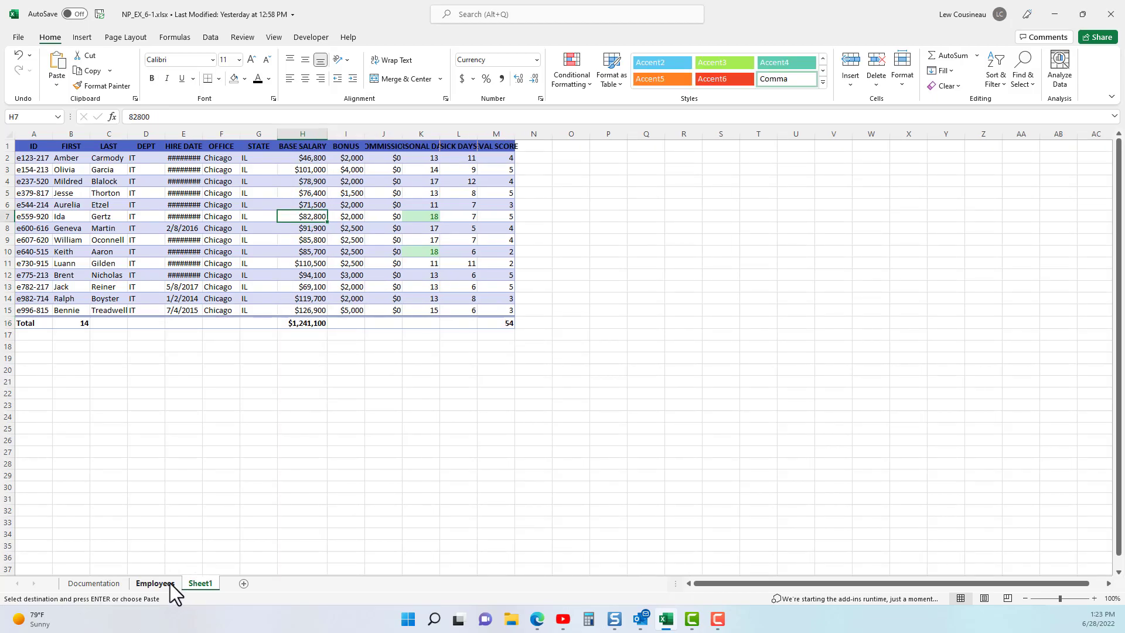
Return to the Employees sheet, cancel the pending copy, and select the BASE SALARY total cell to inspect its formula
{"action": "left_click", "coordinate": [171, 586]}
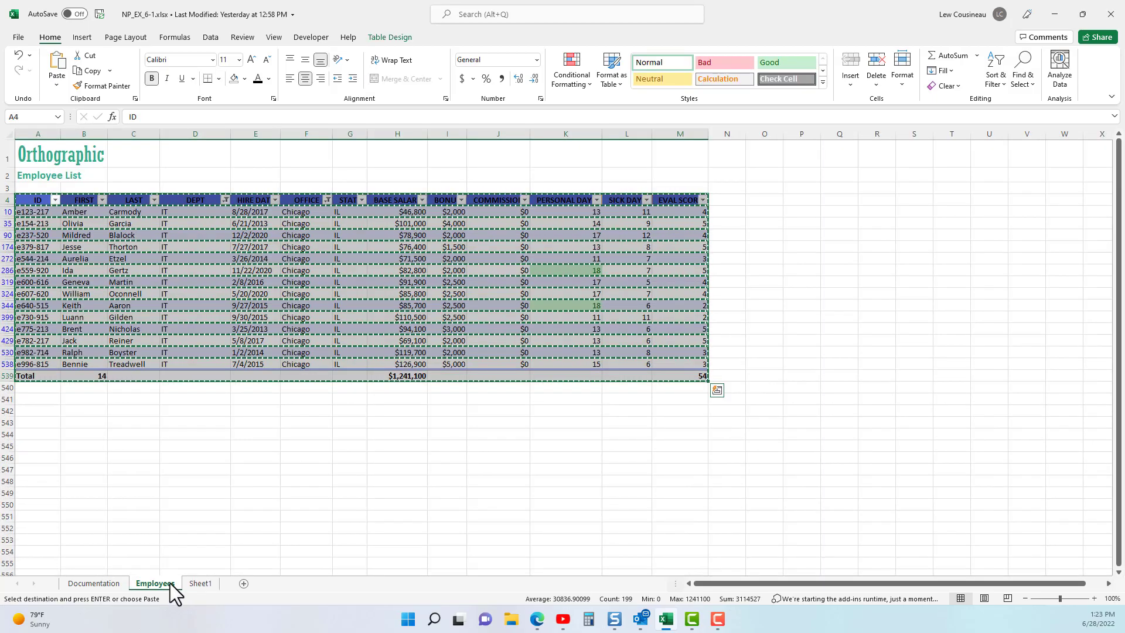
{"action": "left_click", "coordinate": [242, 284]}
{"action": "key", "text": "Escape"}
{"action": "left_click_drag", "start_coordinate": [317, 217], "coordinate": [317, 314]}
{"action": "left_click_drag", "start_coordinate": [179, 236], "coordinate": [184, 250]}
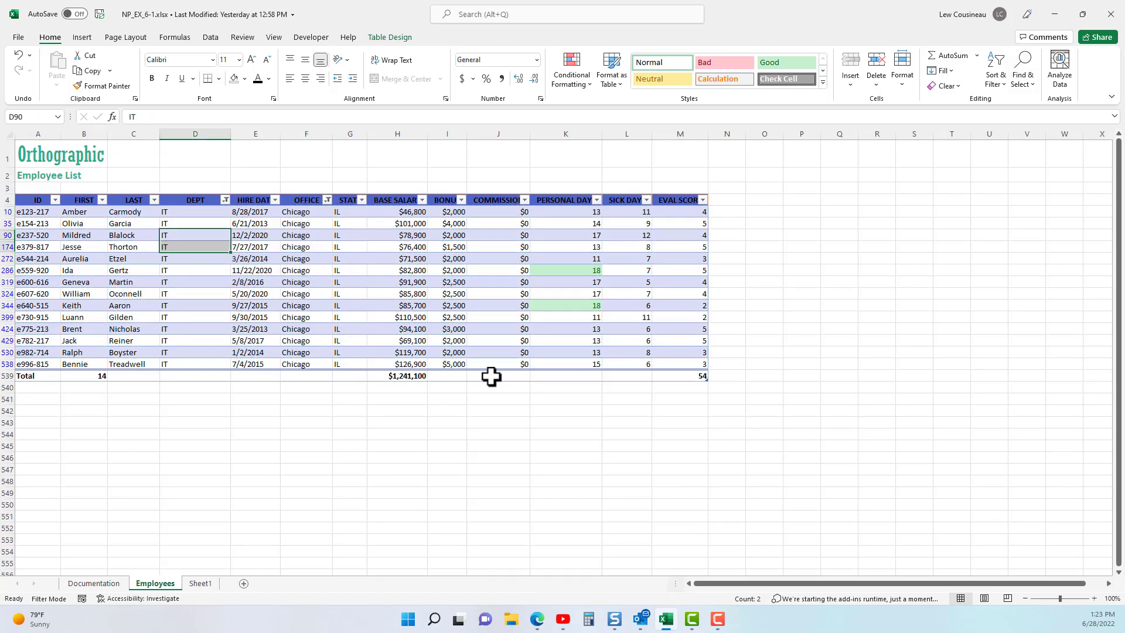
{"action": "left_click", "coordinate": [414, 377]}
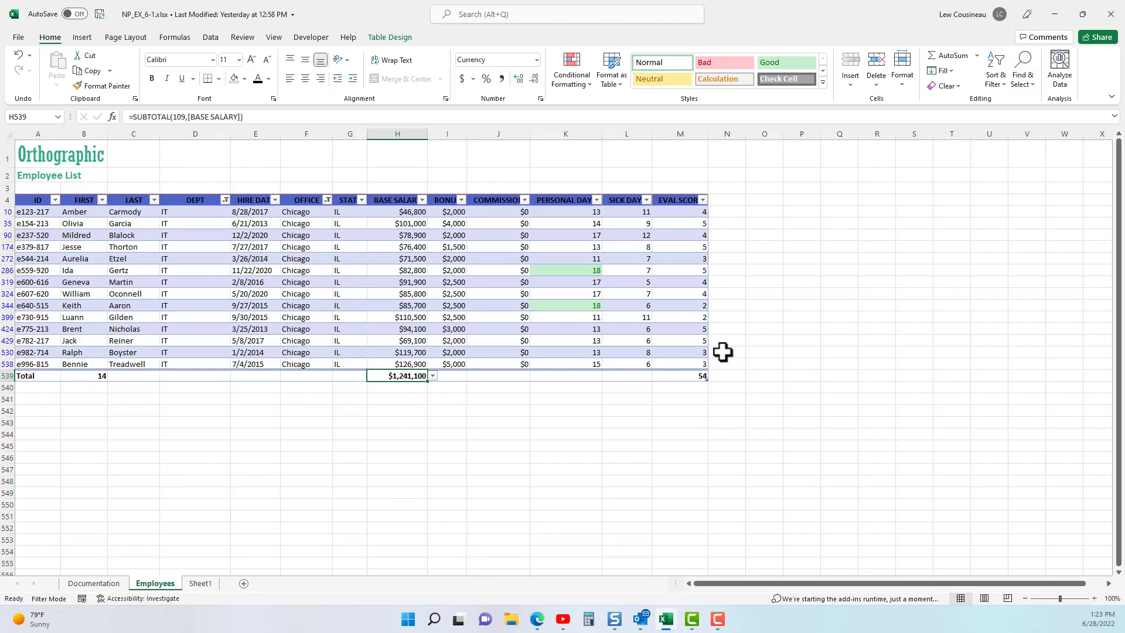
Review the pasted table on Sheet1, and go back to cell C272 on the Employees sheet
{"action": "left_click", "coordinate": [199, 586]}
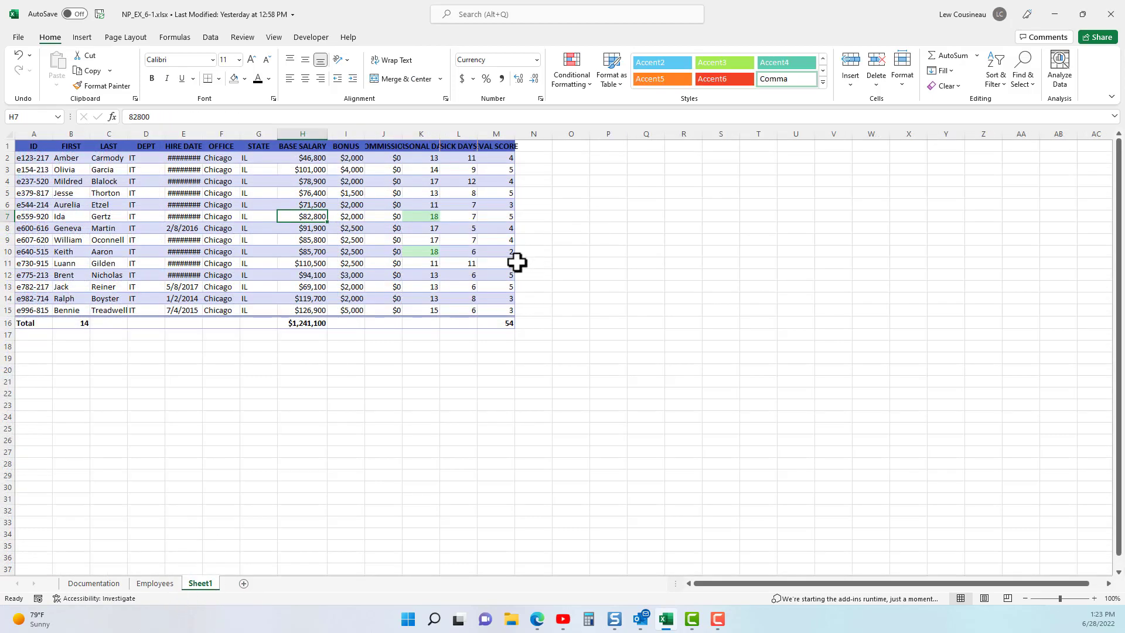
{"action": "key", "text": "F10"}
{"action": "left_click", "coordinate": [160, 584]}
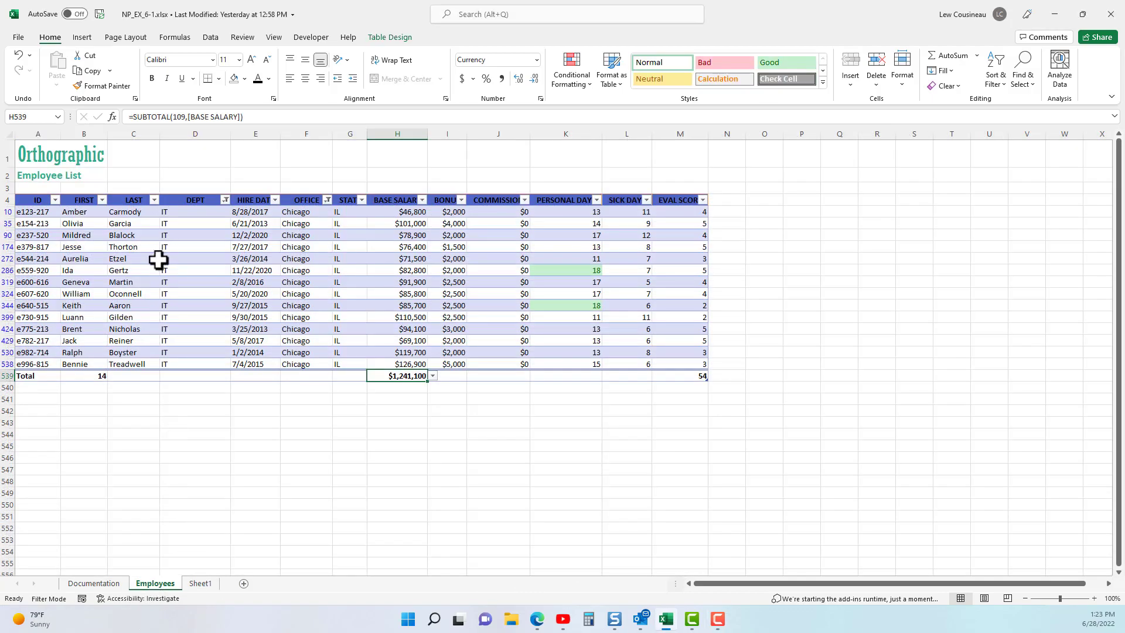
{"action": "left_click", "coordinate": [159, 259]}
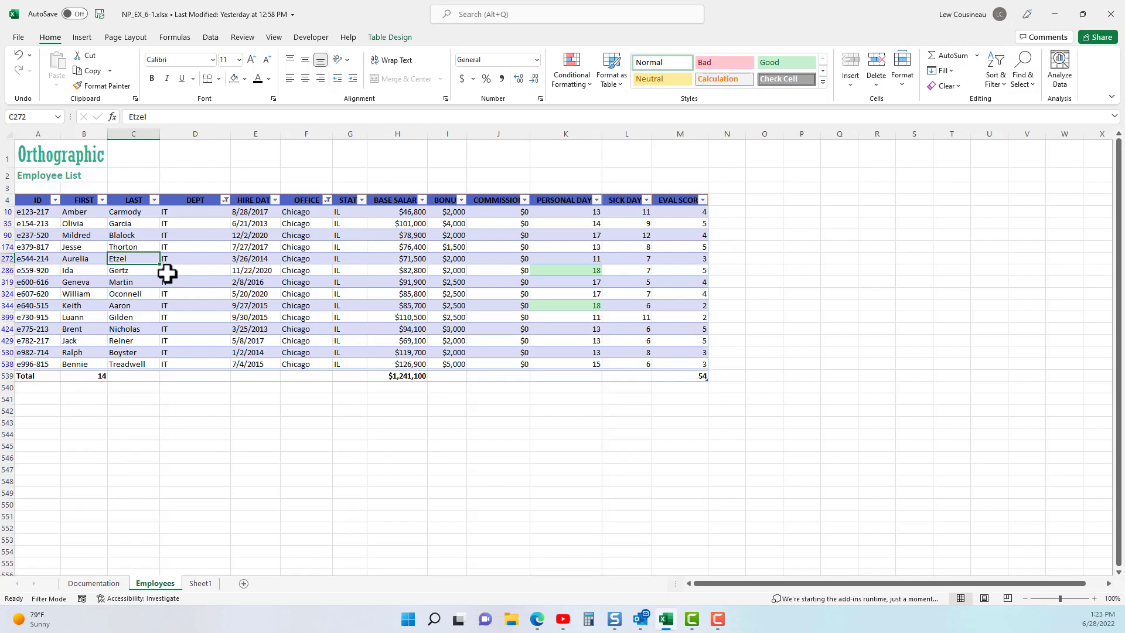